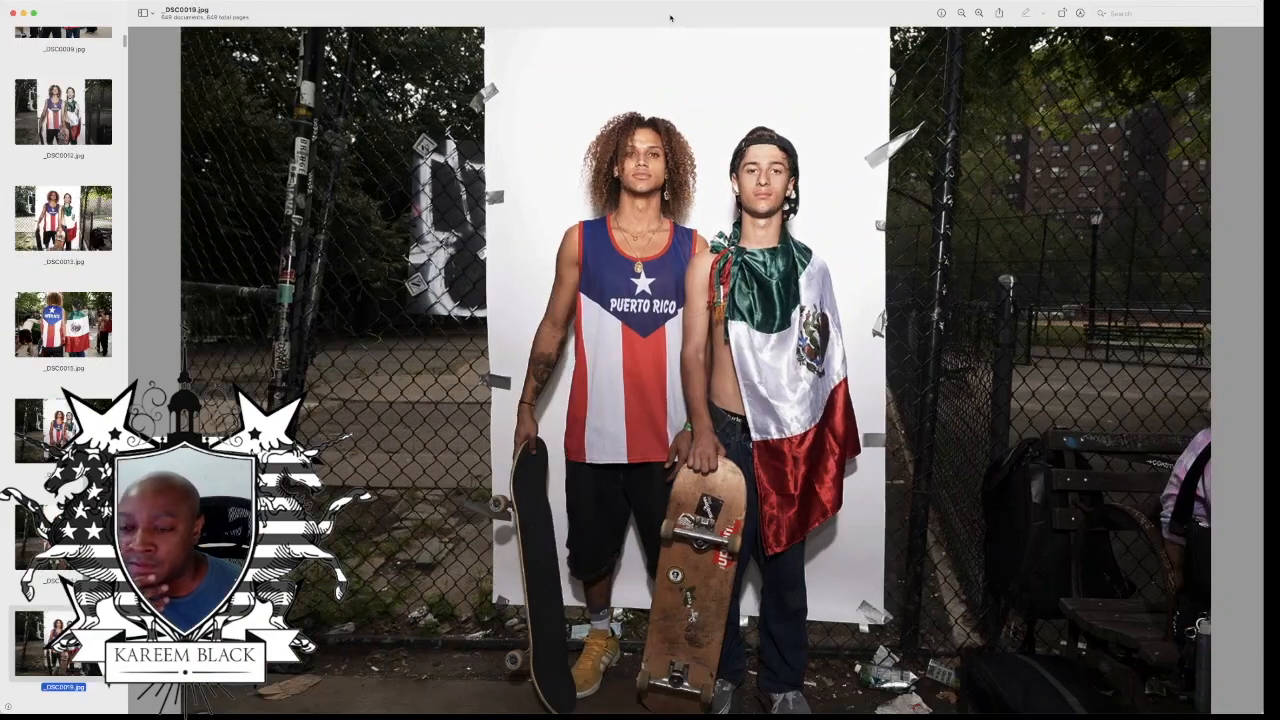
key("Down")
key("Down")
key("Down")
key("Down")
key("Down")
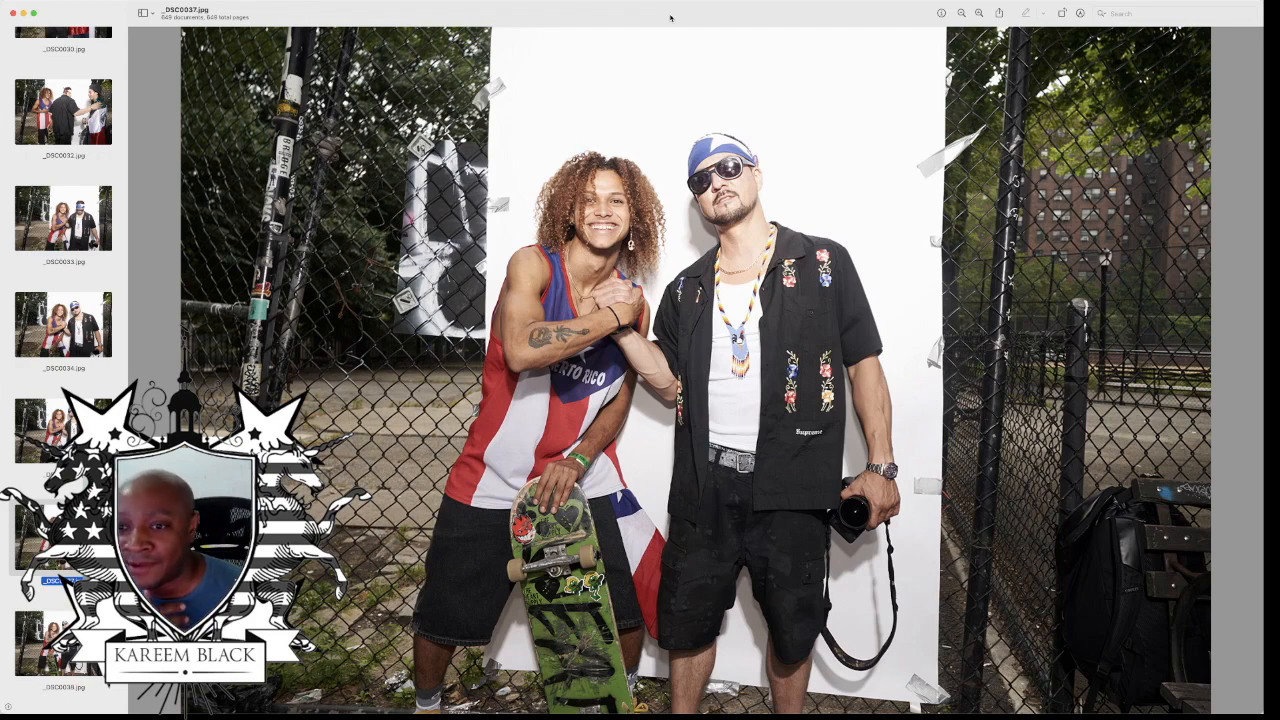
Step: Review the skater portraits shot against the taped white backdrop, continuing through to the photo of the bicycle with skateboards
key("Down")
key("Down")
key("Down")
key("Down")
key("Down")
key("Down")
key("Down")
key("Down")
key("Down")
key("Down")
key("Down")
key("Down")
key("Down")
key("Down")
key("Down")
key("Down")
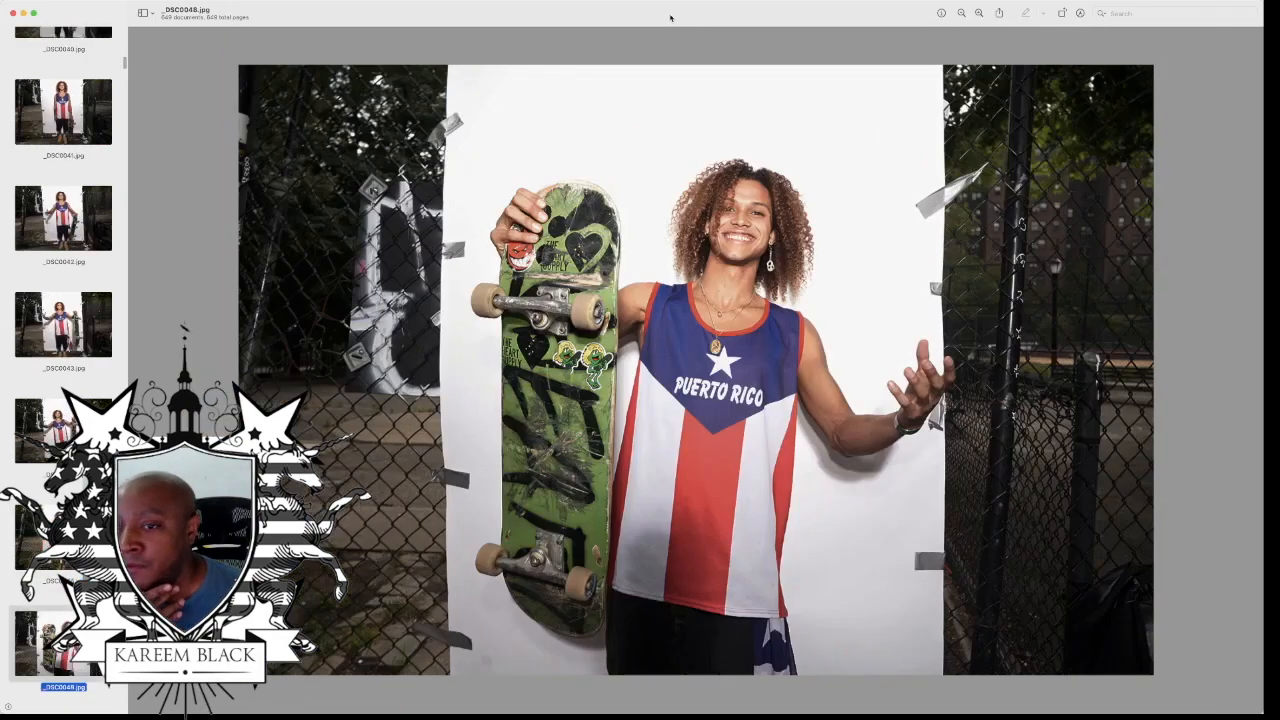
key("Down")
key("Down")
key("Down")
key("Down")
key("Down")
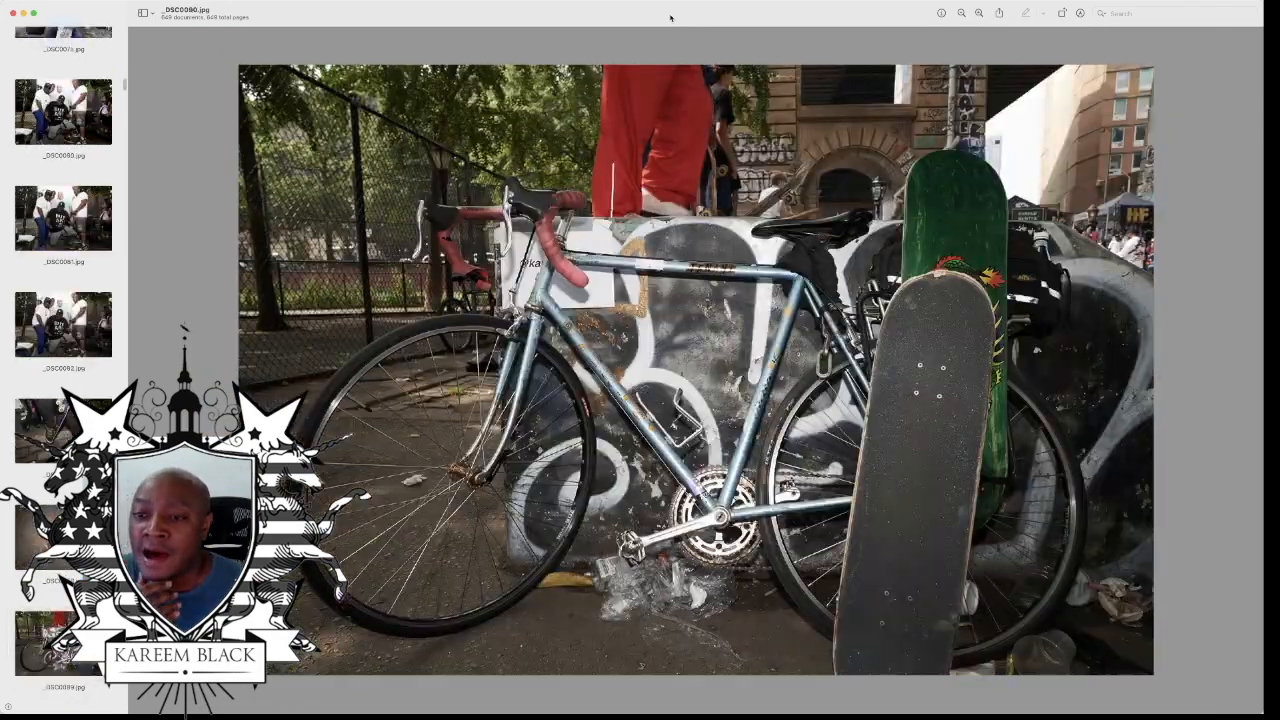
key("Down")
key("Down")
key("Down")
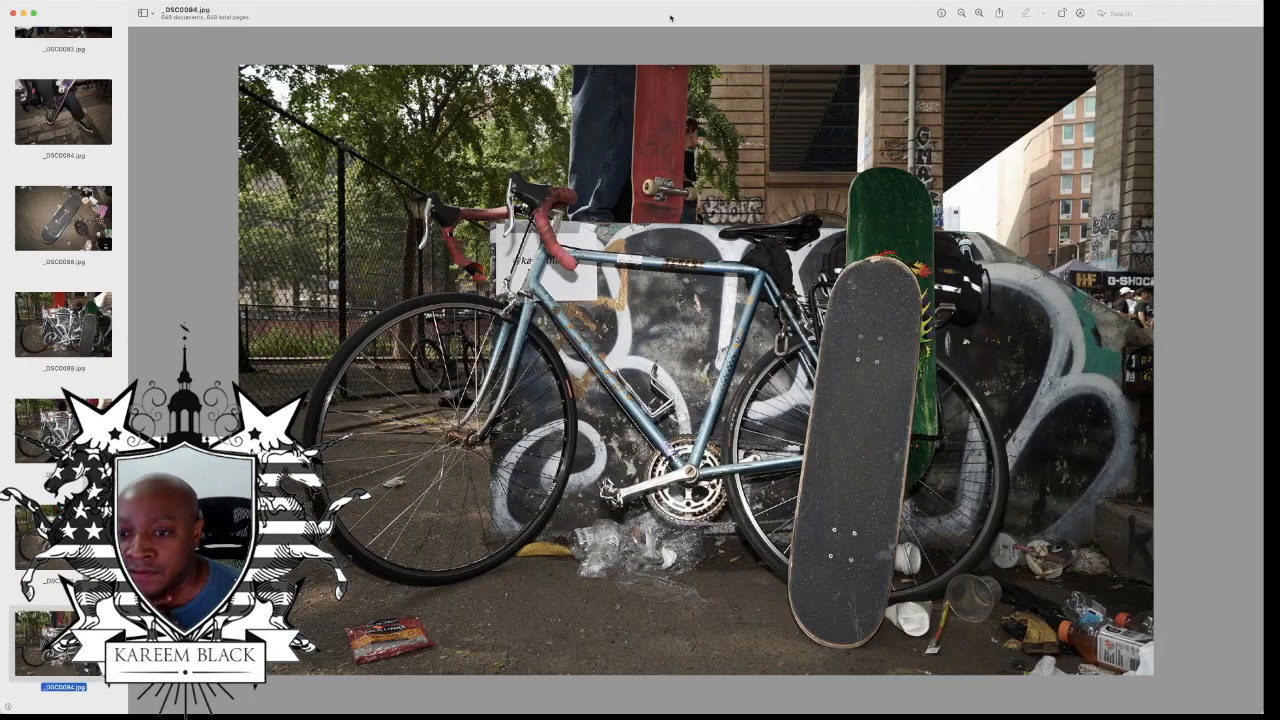
Step: Review the candid skatepark photos after the bicycle shots, up to the shirtless cap-wearing man posed against the white backdrop
key("Down")
key("Down")
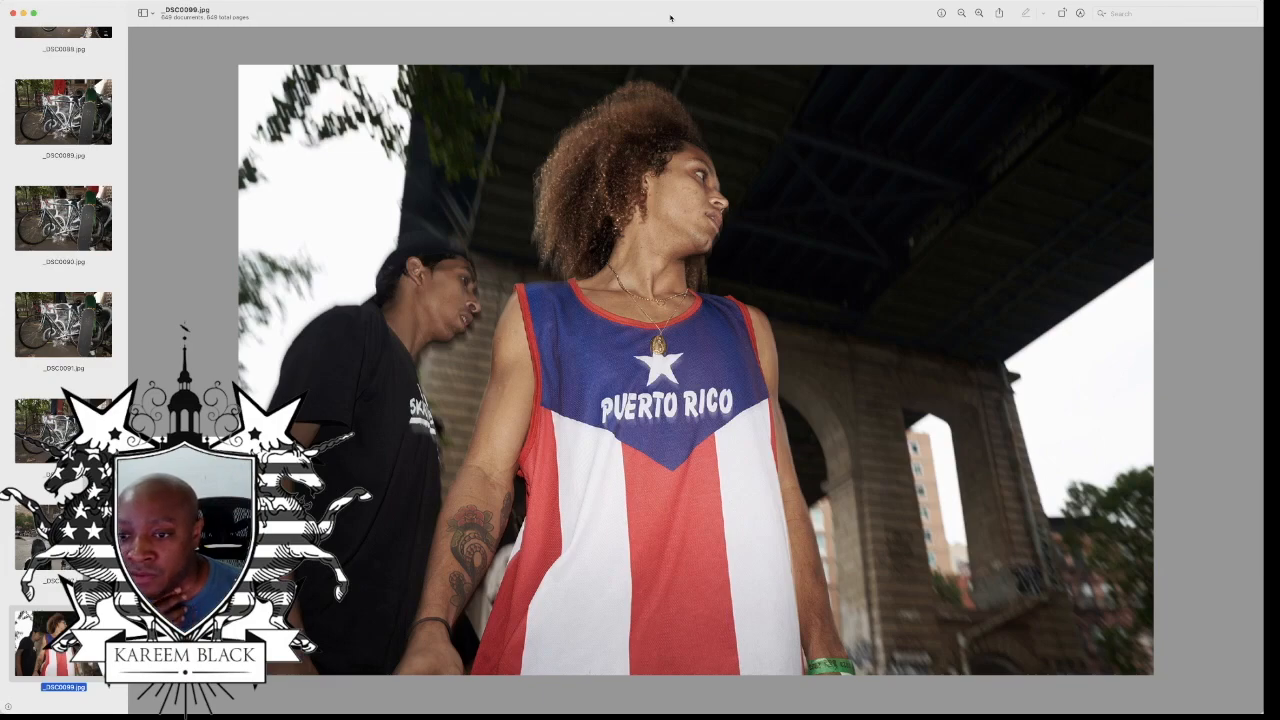
key("Down")
key("Down")
key("Down")
key("Down")
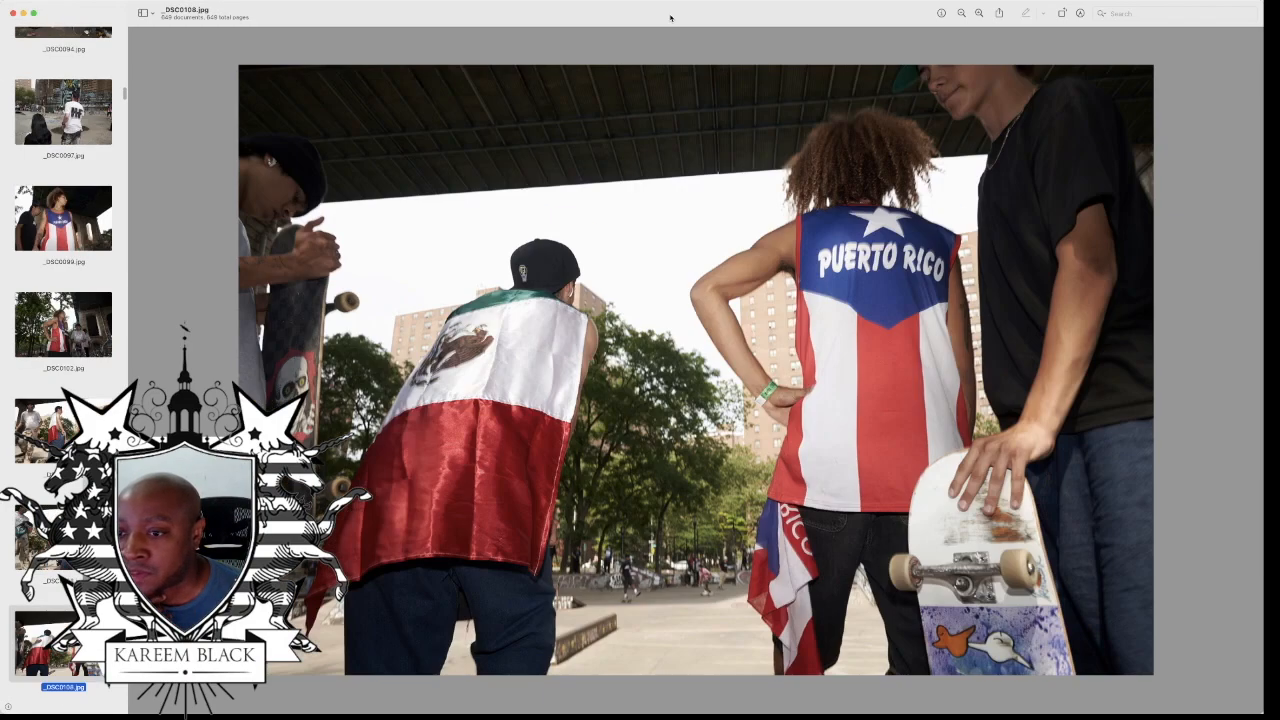
key("Down")
key("Down")
key("Down")
key("Down")
key("Down")
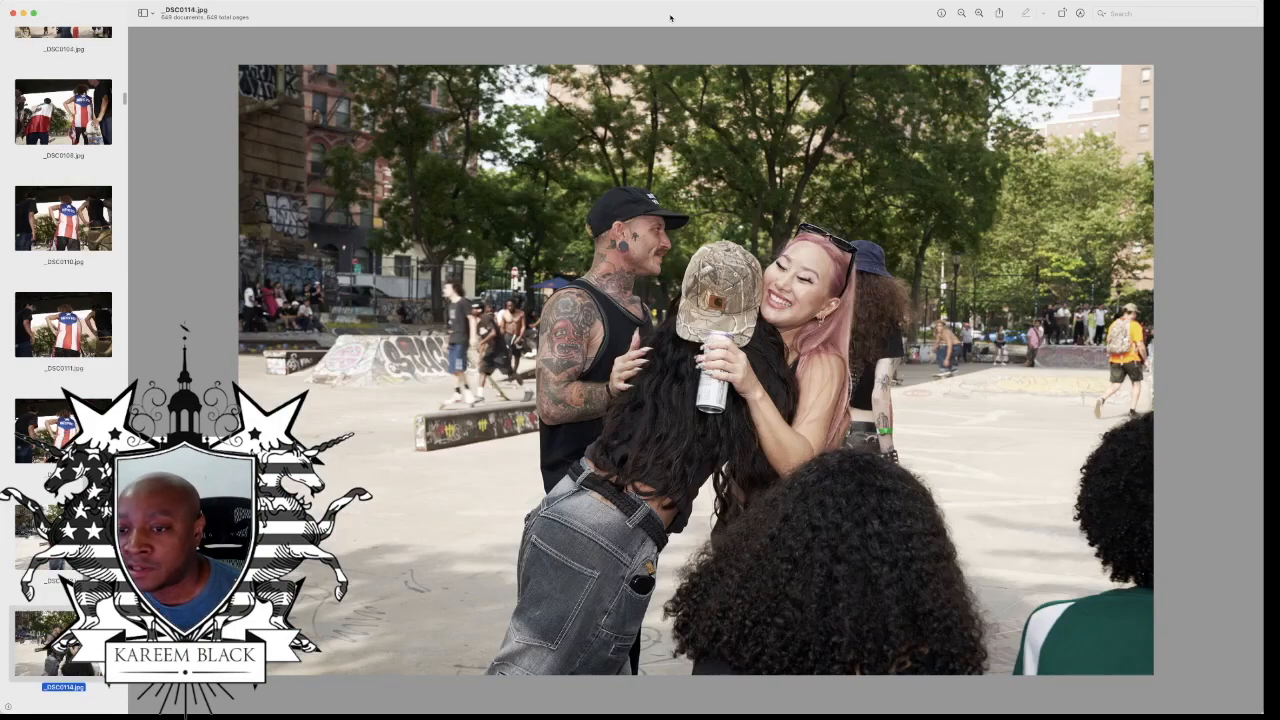
key("Down")
Step: Examine the portraits of the shirtless man in the cap and the following shots, up to the stickered skateboard close-up
key("Down")
key("Down")
key("Down")
key("Down")
key("Down")
key("Down")
key("Down")
key("Down")
key("Down")
key("Down")
key("Down")
key("Down")
key("Down")
key("Down")
key("Down")
key("Down")
key("Down")
key("Down")
key("Down")
key("Down")
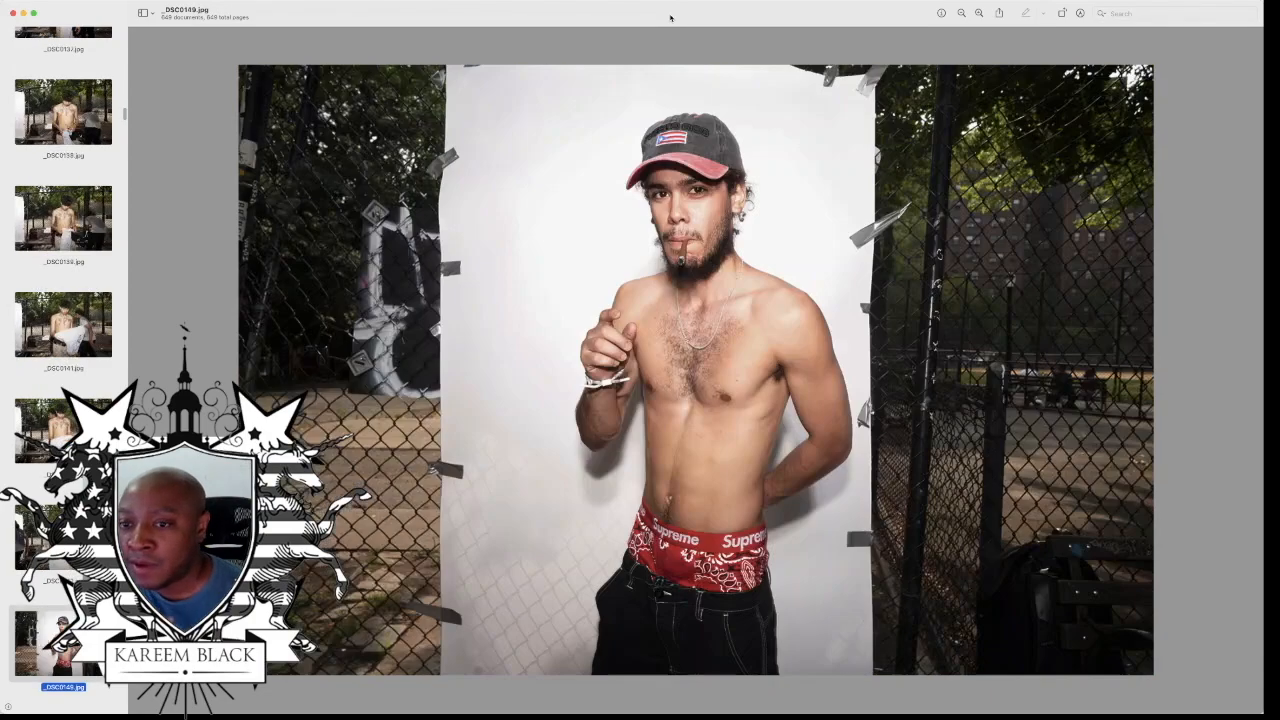
key("Down")
key("Down")
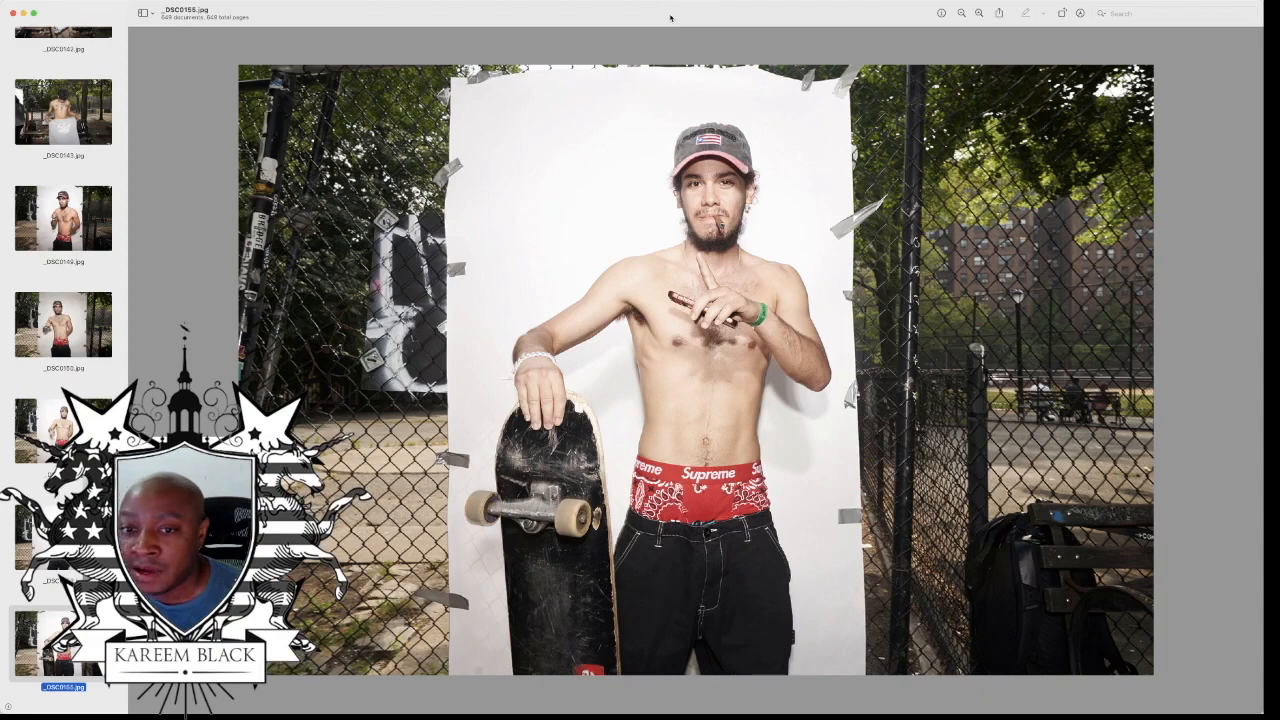
key("Down")
key("Down")
key("Down")
key("Down")
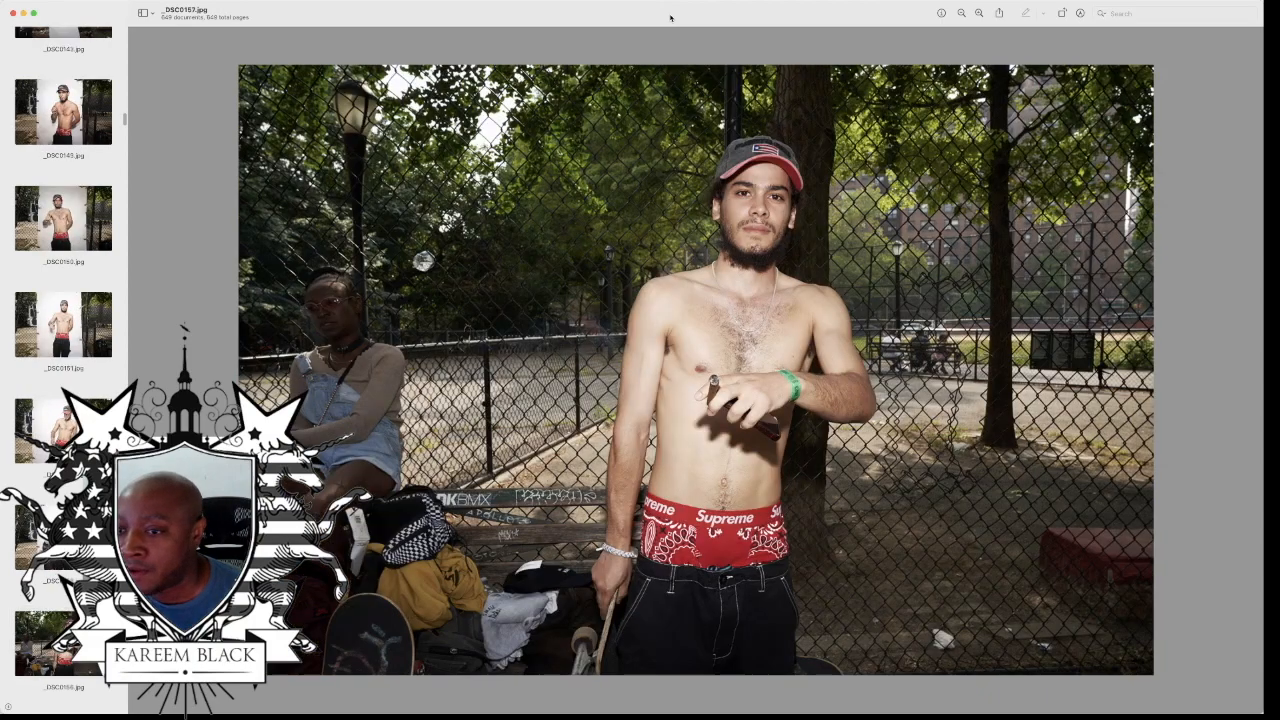
key("Down")
key("Down")
key("Down")
key("Down")
key("Down")
key("Down")
key("Down")
key("Down")
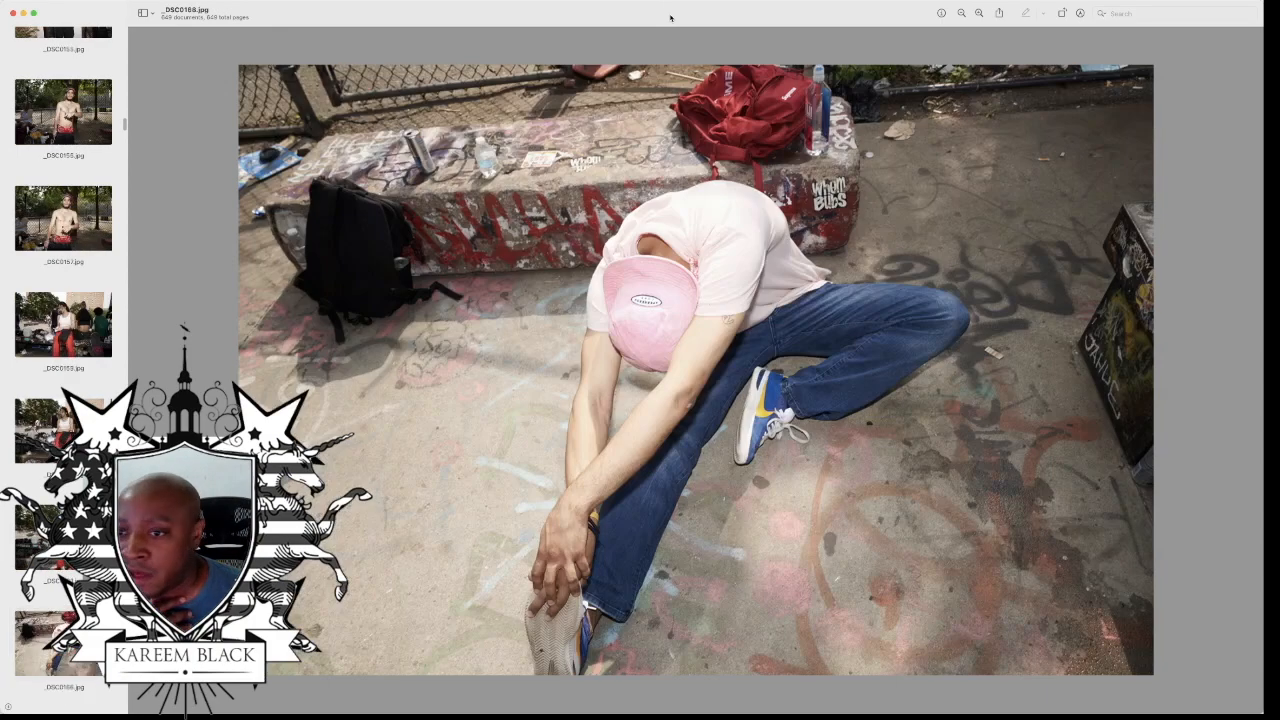
key("Down")
key("Down")
key("Down")
key("Down")
key("Down")
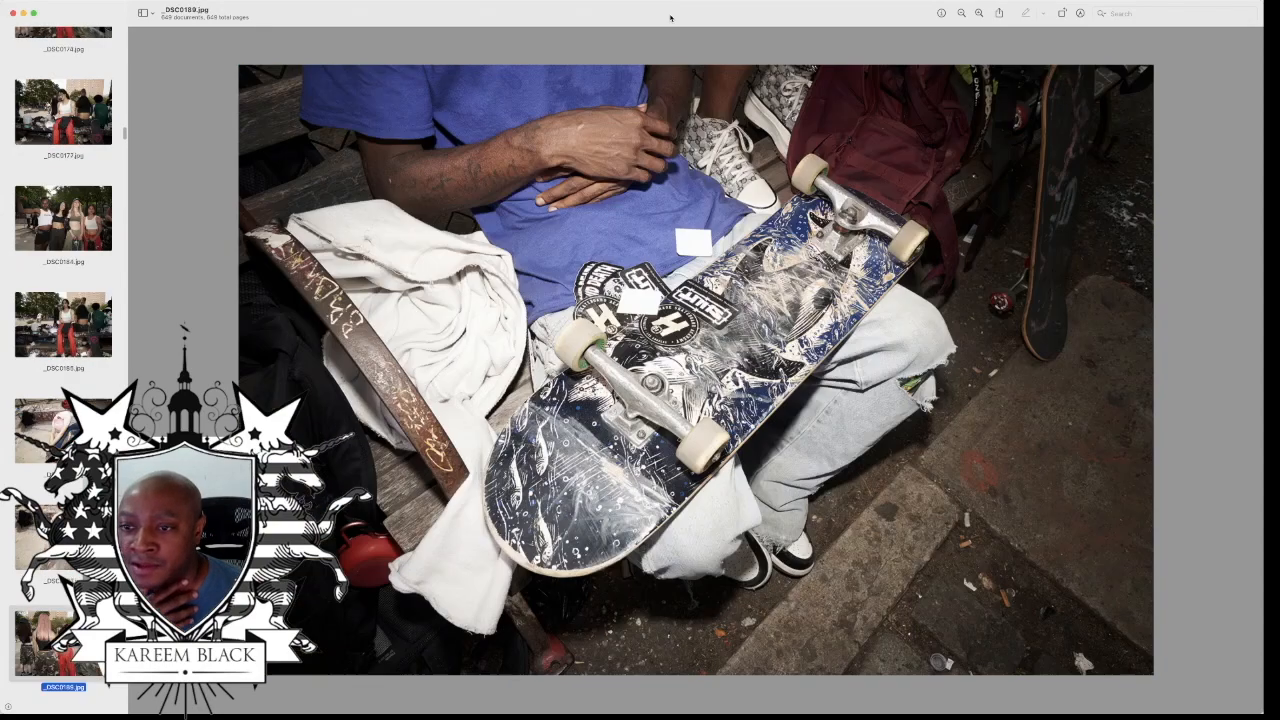
Step: Examine the skateboard sticker photos and the group shots around the skater in the Puerto Rico jersey
key("Down")
key("Down")
key("Down")
key("Down")
key("Down")
key("Down")
key("Down")
key("Down")
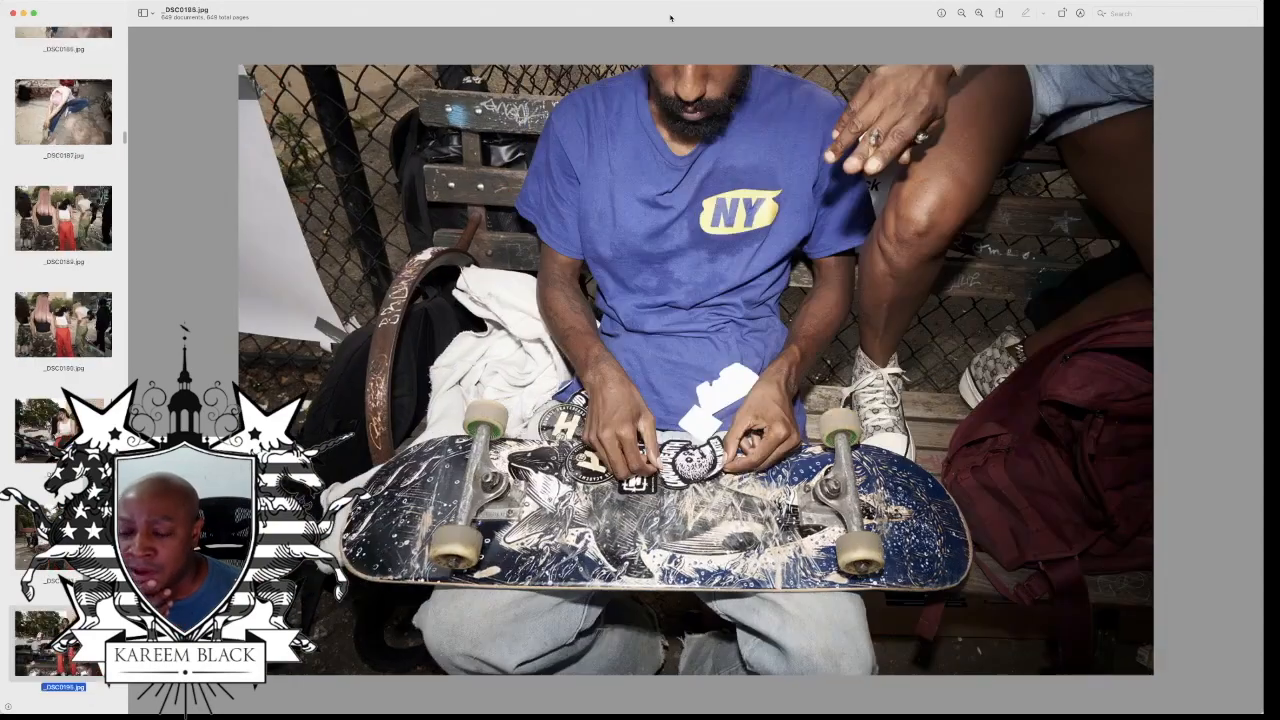
key("Down")
key("Down")
key("Down")
key("Down")
key("Down")
key("Down")
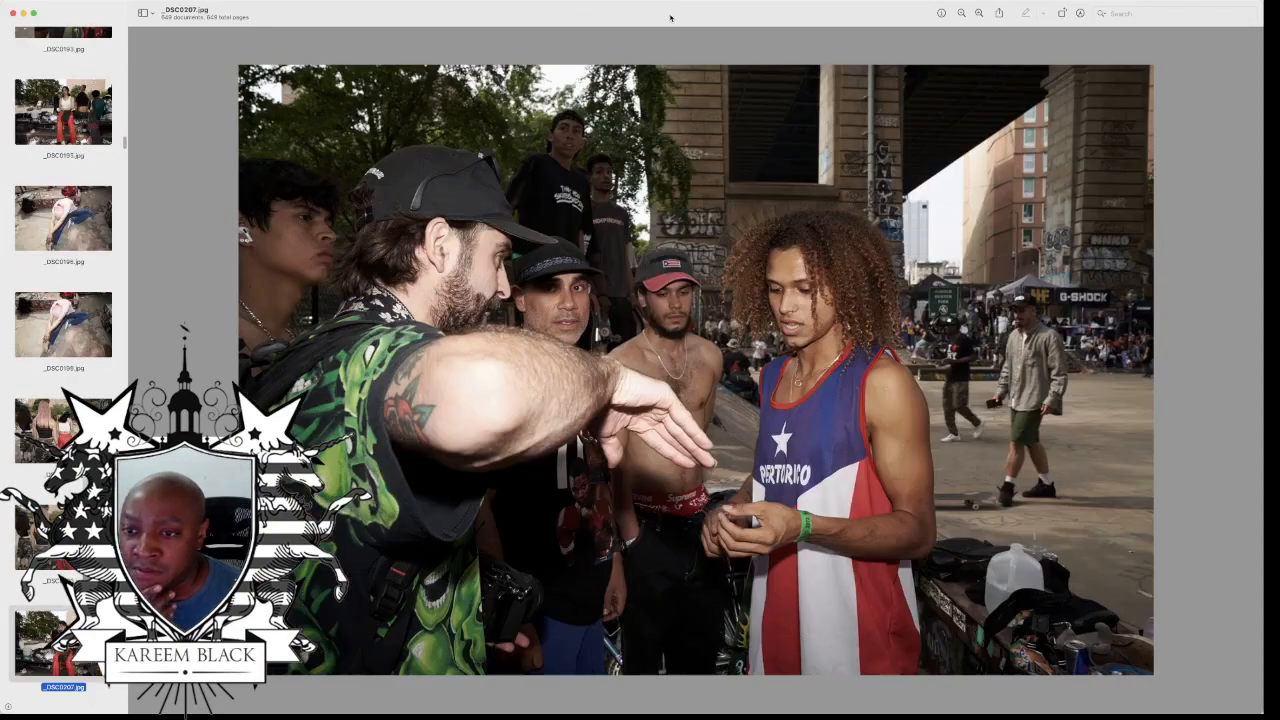
key("Down")
key("Down")
key("Down")
key("Down")
key("Down")
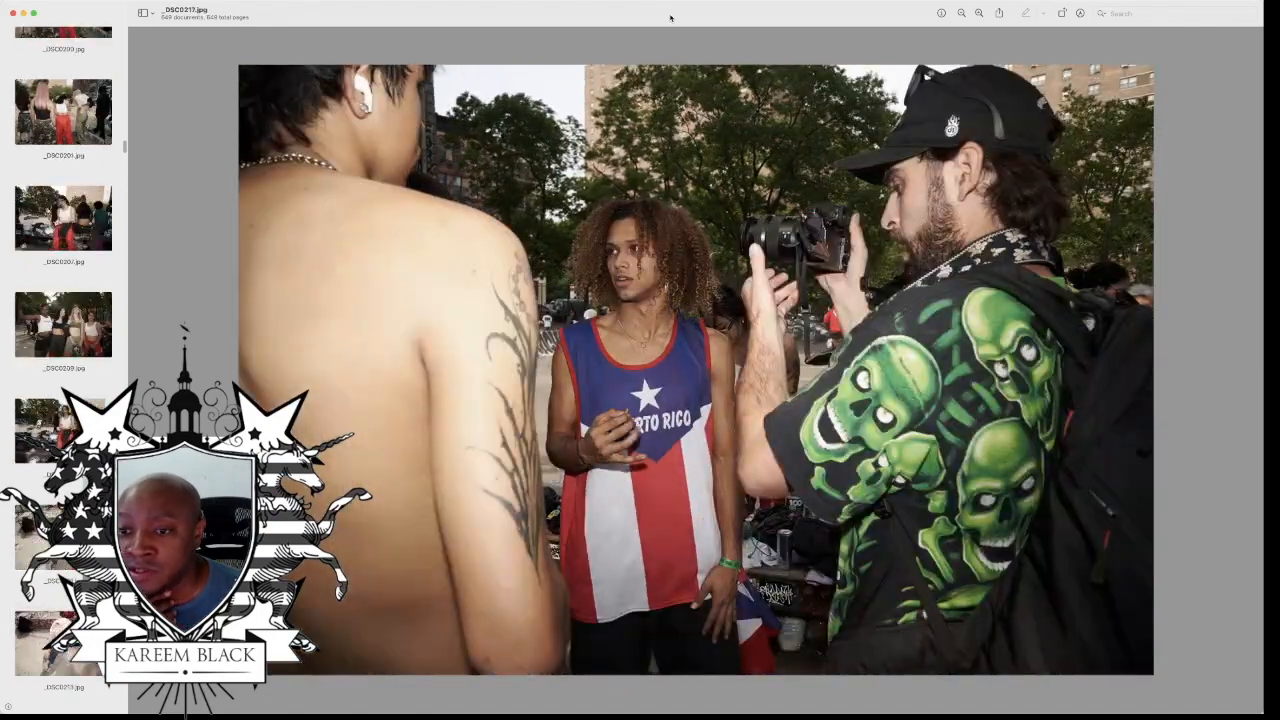
key("Down")
key("Down")
key("Down")
key("Down")
key("Down")
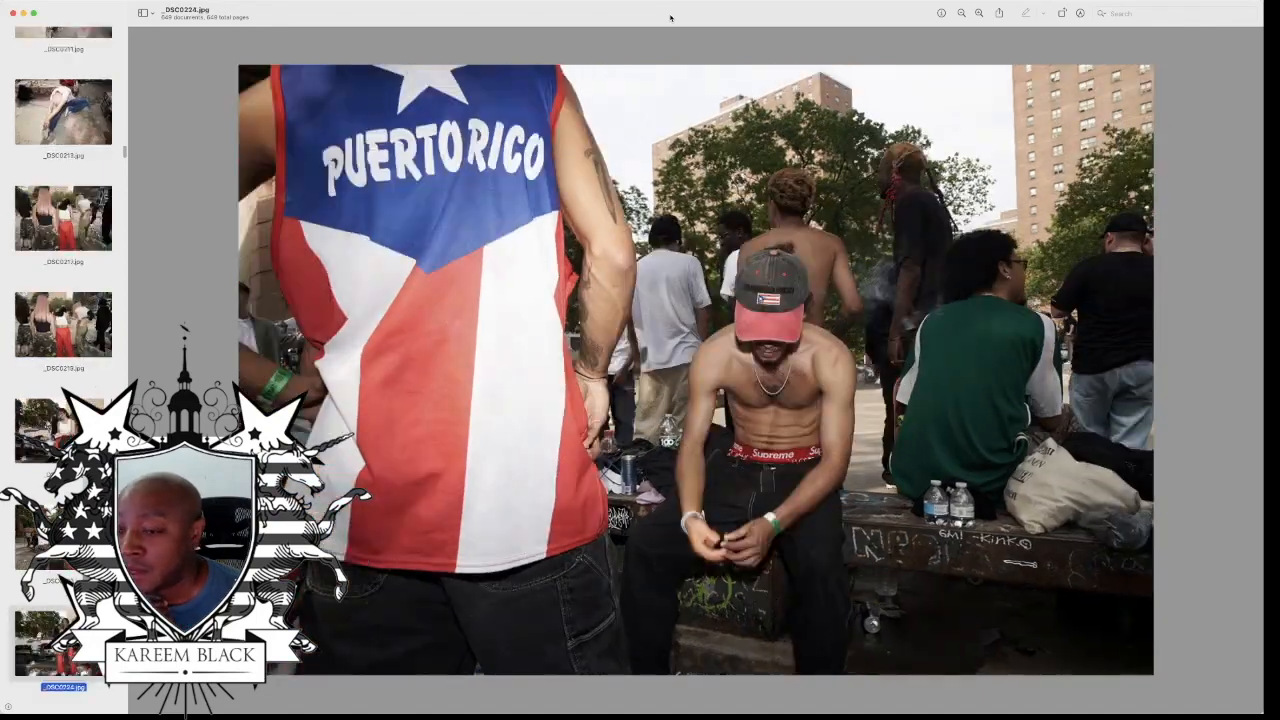
Step: Look through the photos of the seated woman in camouflage shorts, up to the child in the black graphic T-shirt
key("Down")
key("Down")
key("Down")
key("Down")
key("Down")
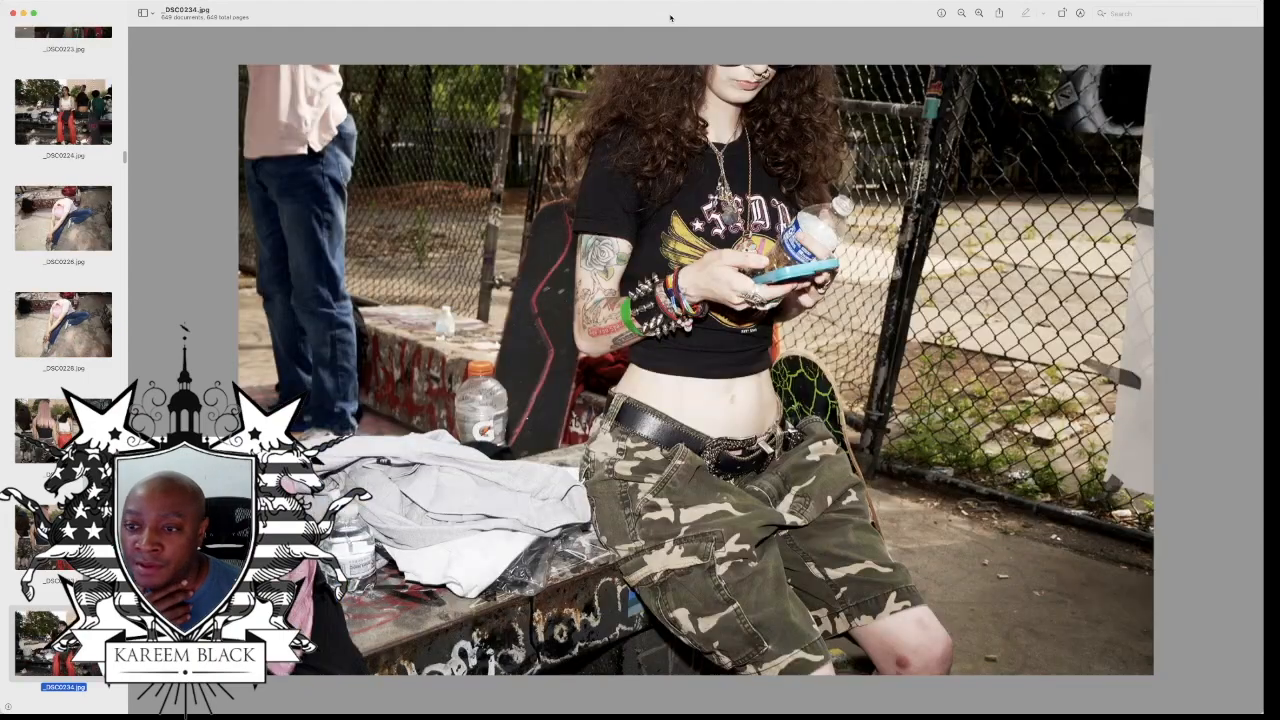
key("Down")
key("Down")
key("Down")
key("Down")
key("Down")
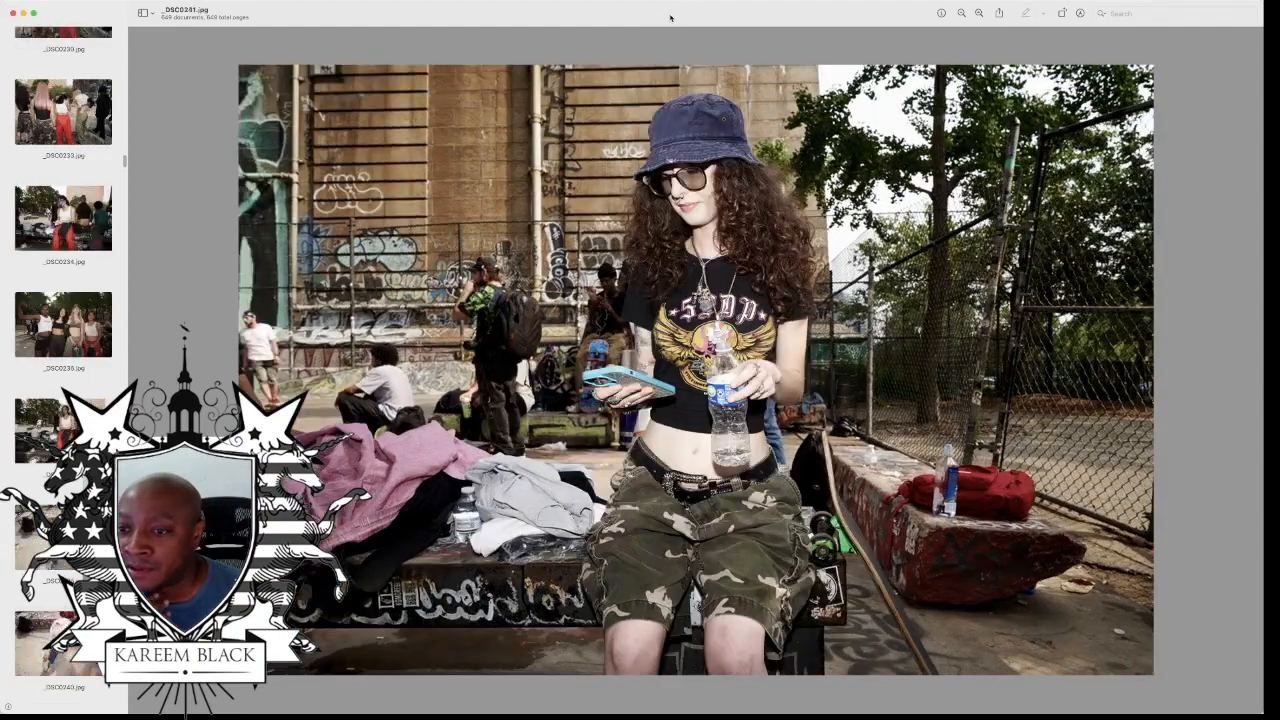
key("Down")
key("Down")
key("Down")
key("Down")
key("Down")
key("Down")
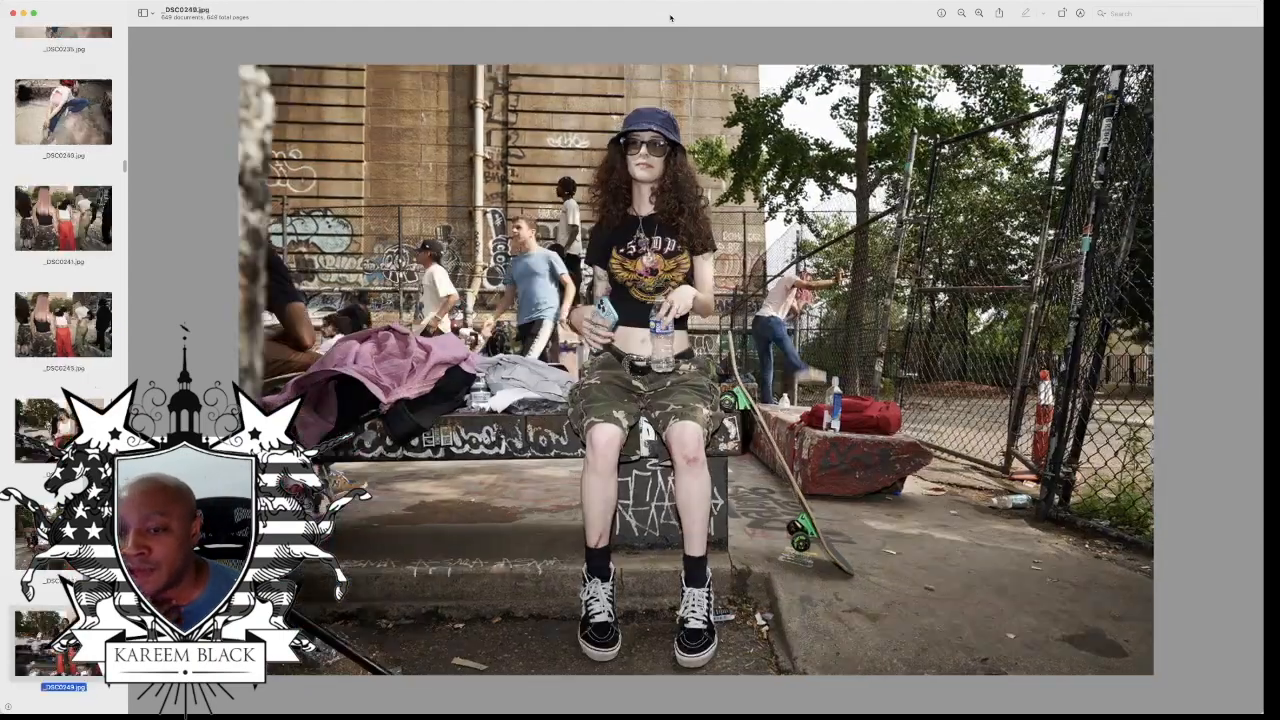
key("Down")
key("Down")
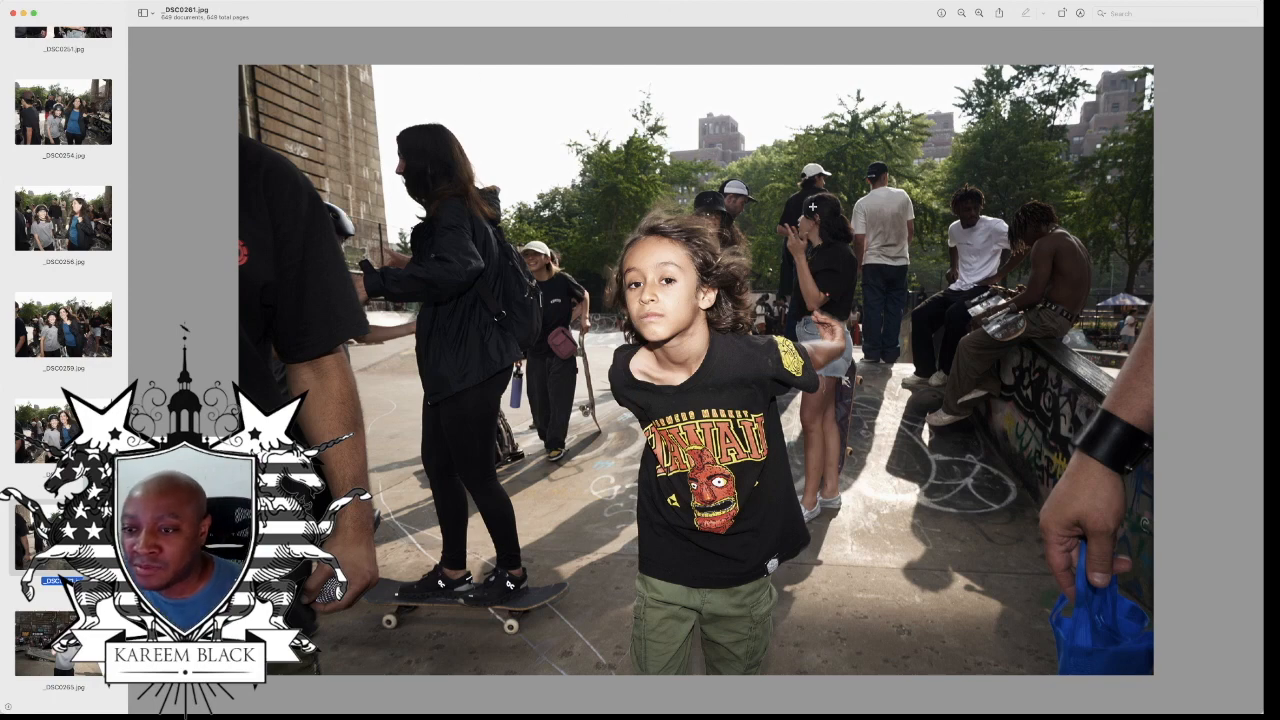
Step: Look through the photos of the helmeted skater in the grey T-shirt, up to the cash and microphone close-up
key("Down")
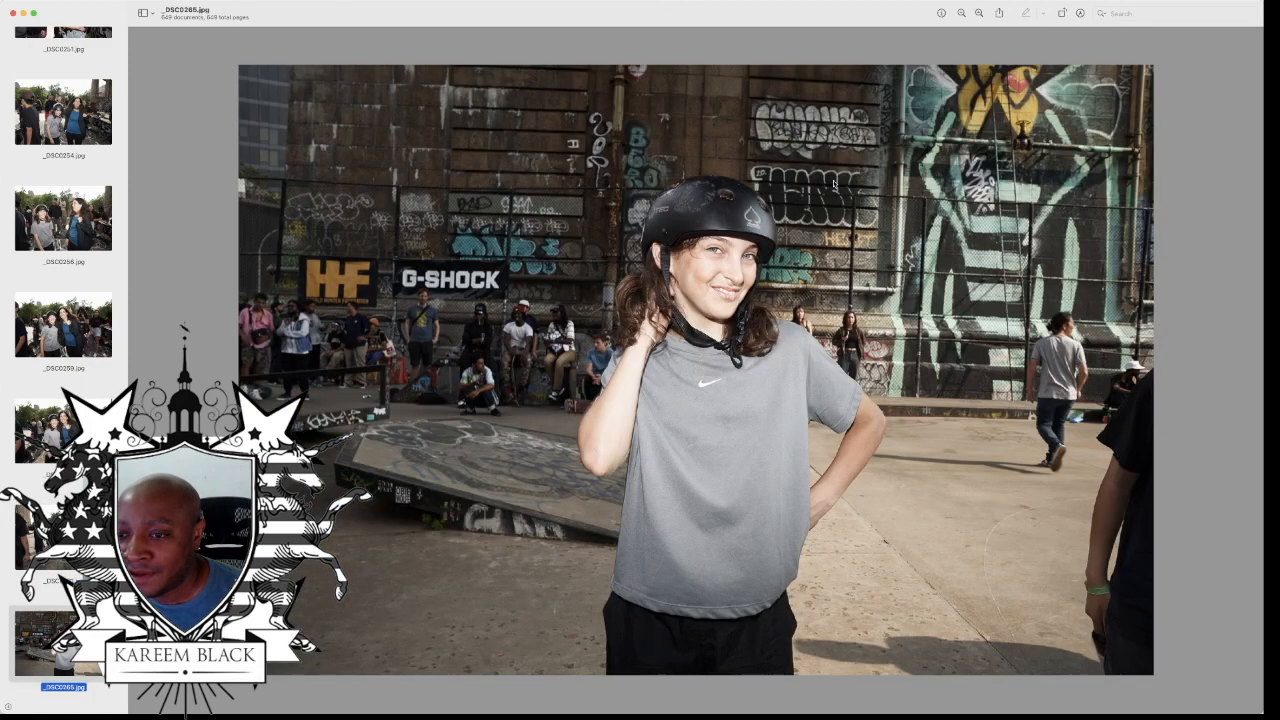
key("Down")
key("Down")
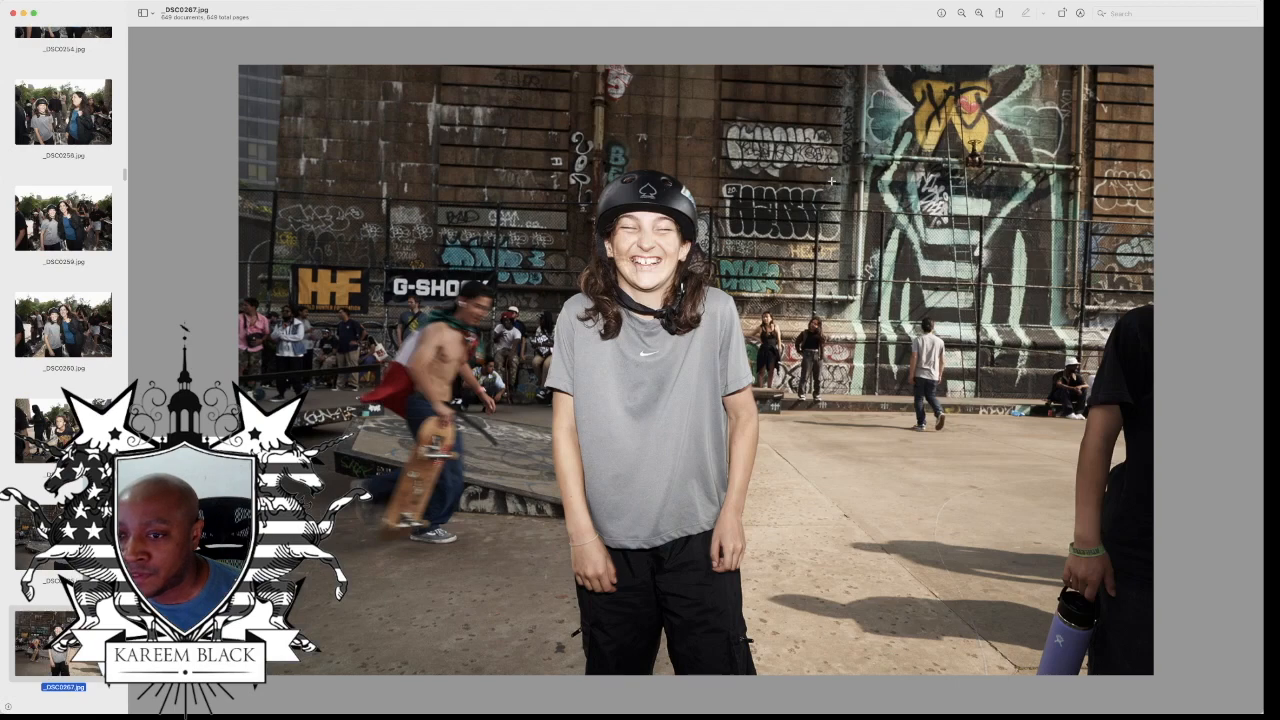
key("Down")
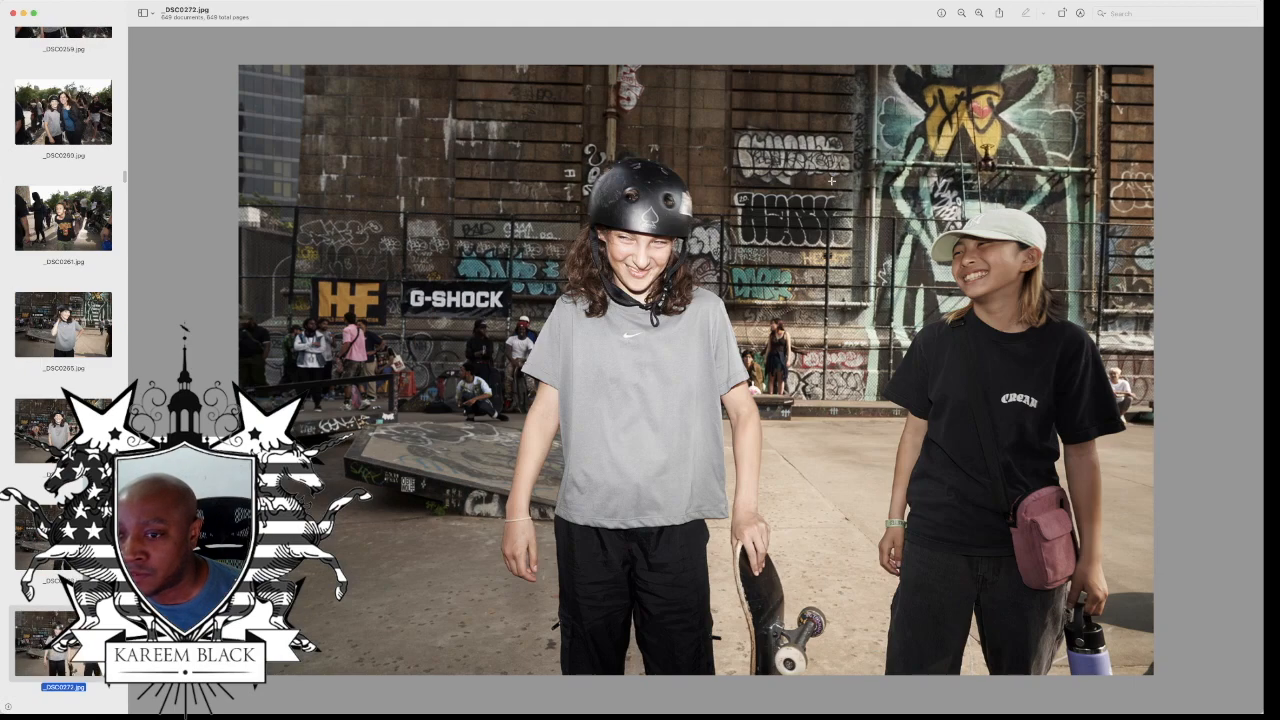
key("Down")
key("Down")
key("Down")
key("Down")
key("Down")
key("Down")
key("Down")
key("Down")
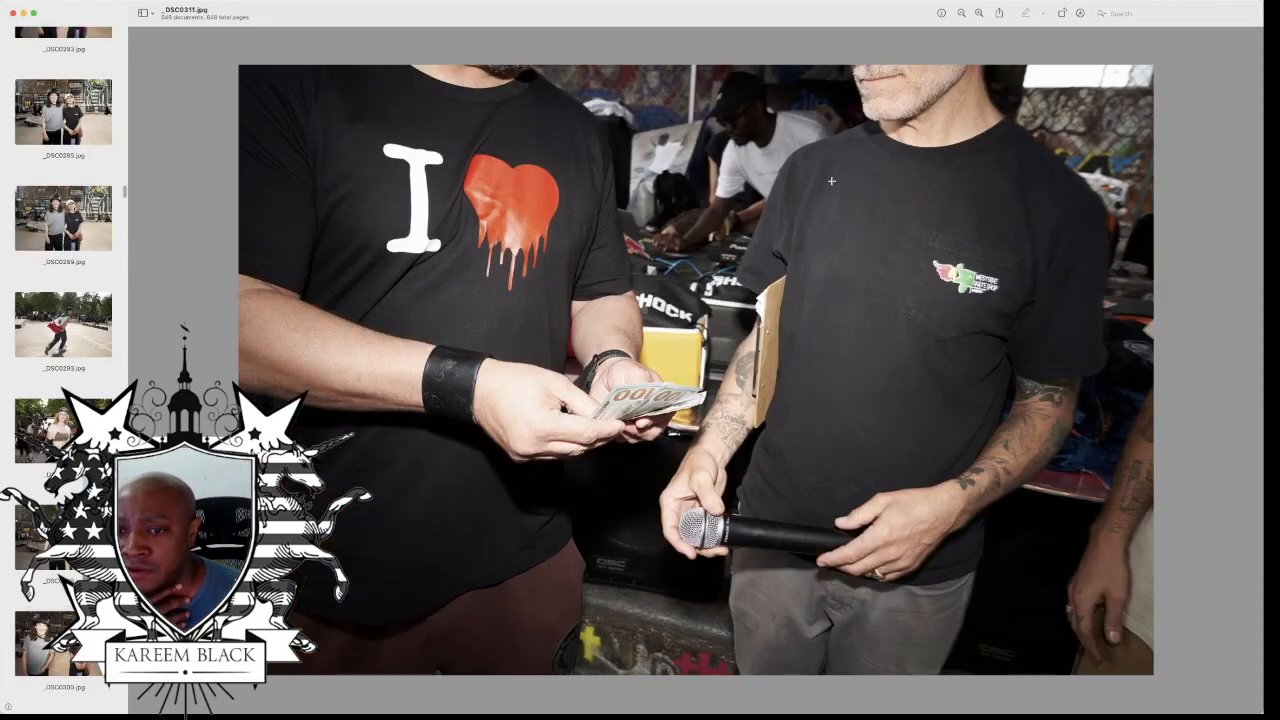
Step: Review the spectator photos featuring the children and the young man wearing the Mexican flag
key("Down")
key("Down")
key("Down")
key("Down")
key("Down")
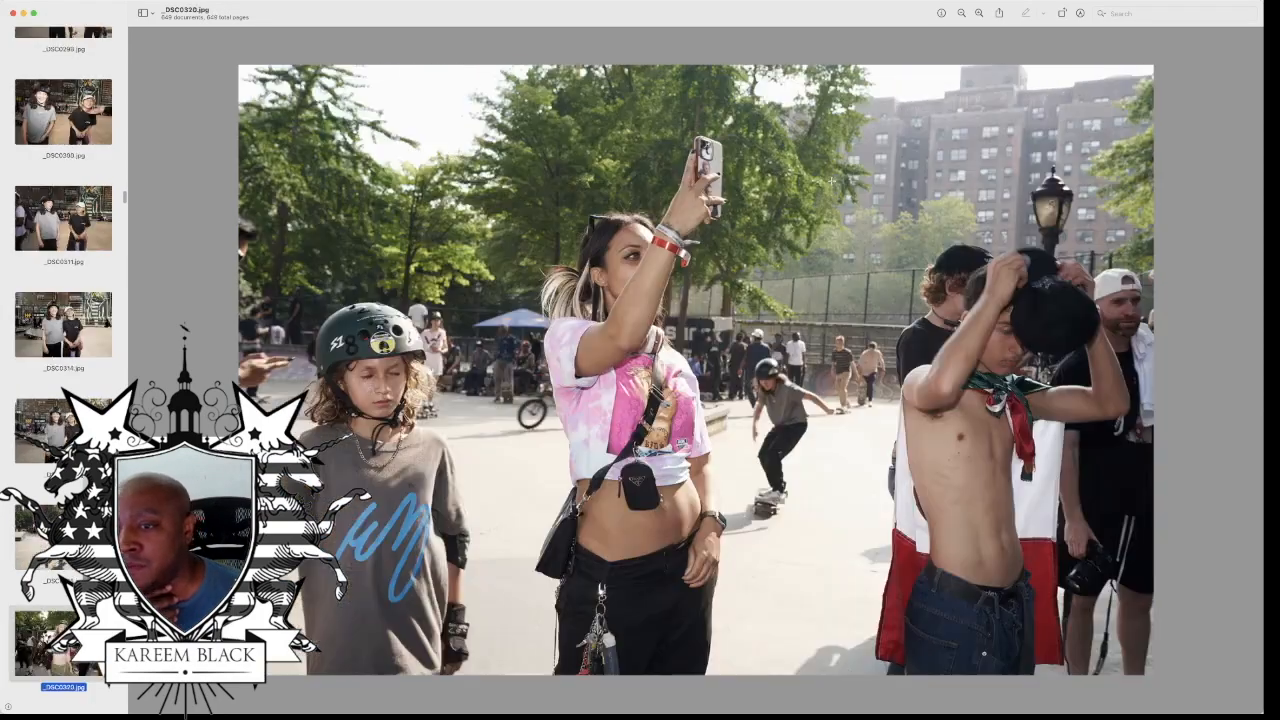
key("Down")
key("Down")
key("Down")
key("Down")
key("Down")
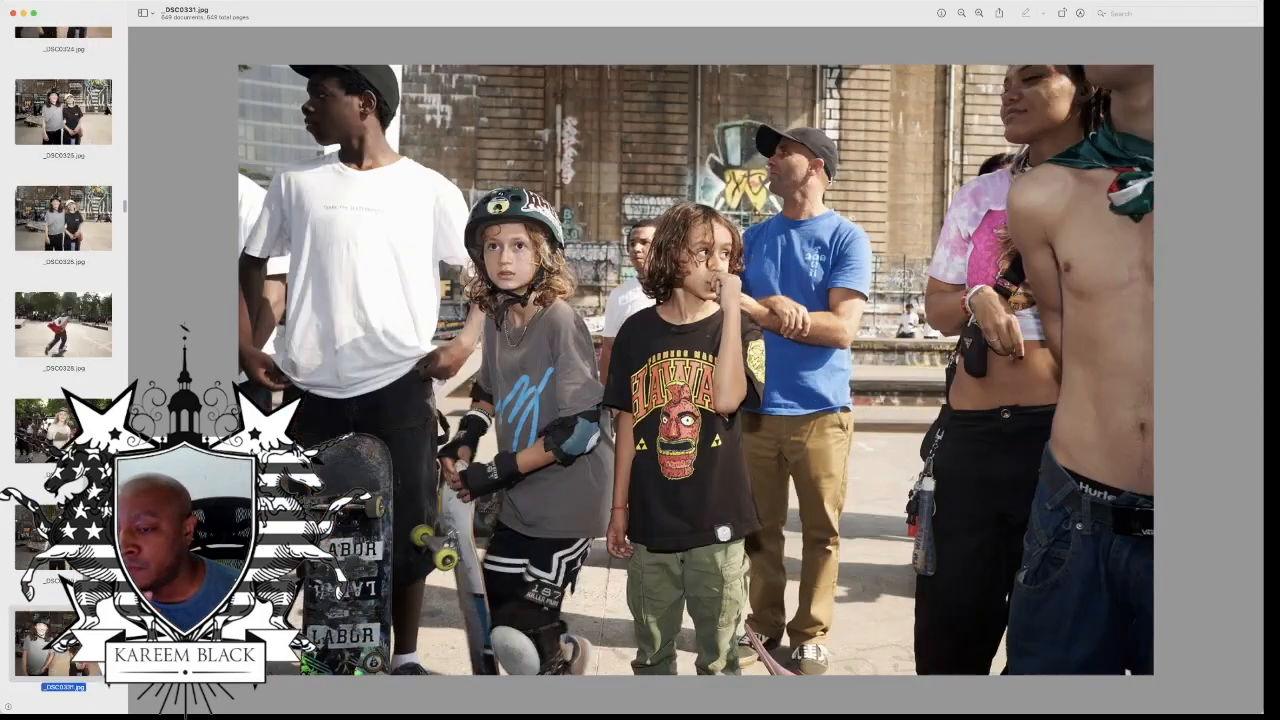
key("Down")
key("Down")
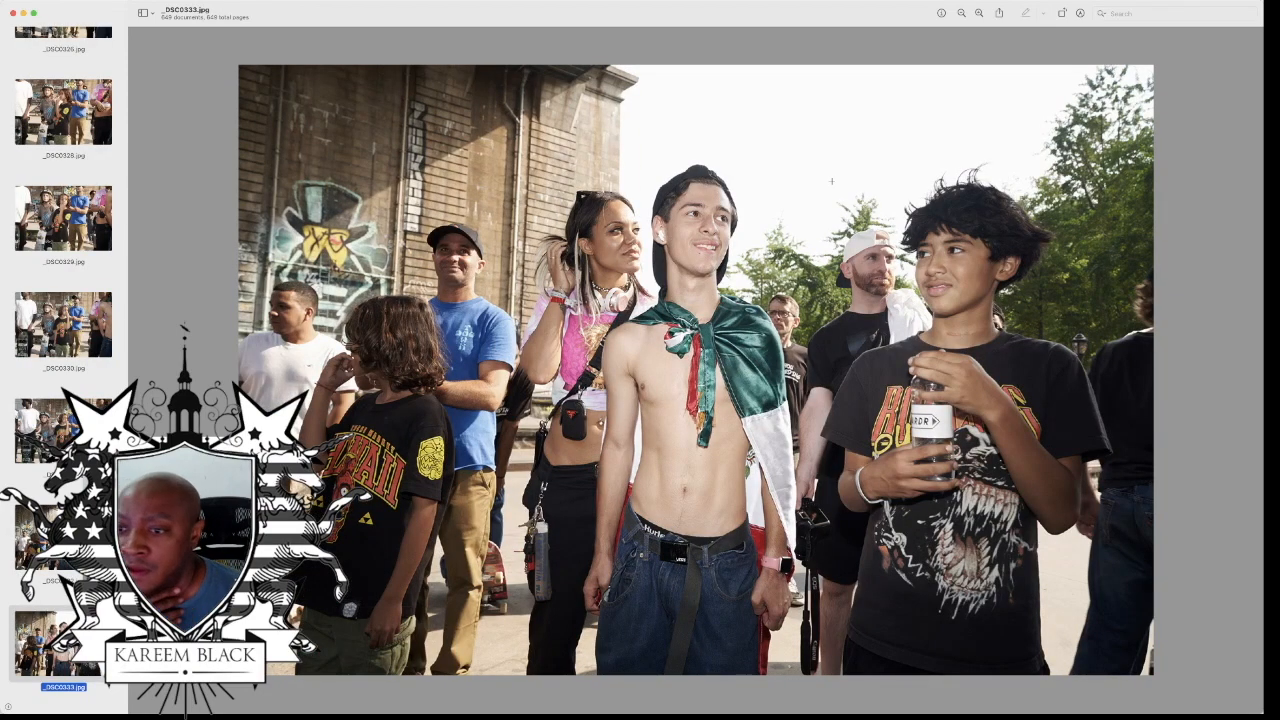
key("Down")
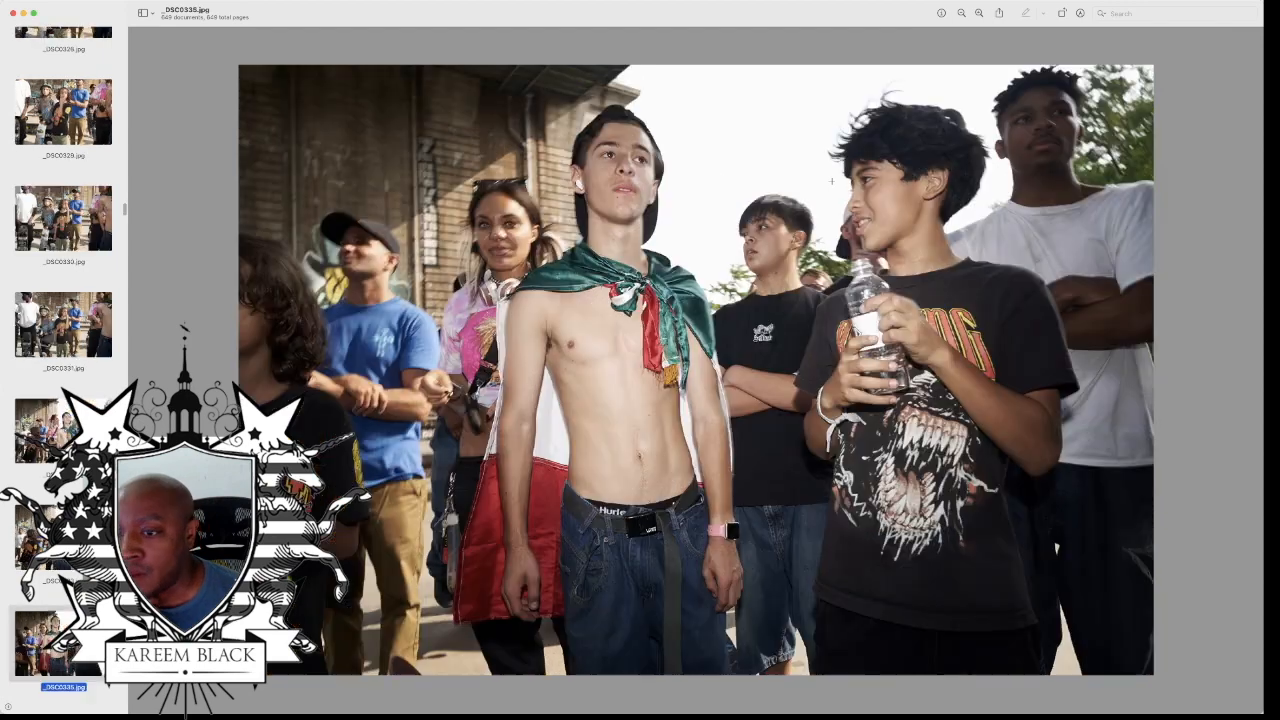
key("Down")
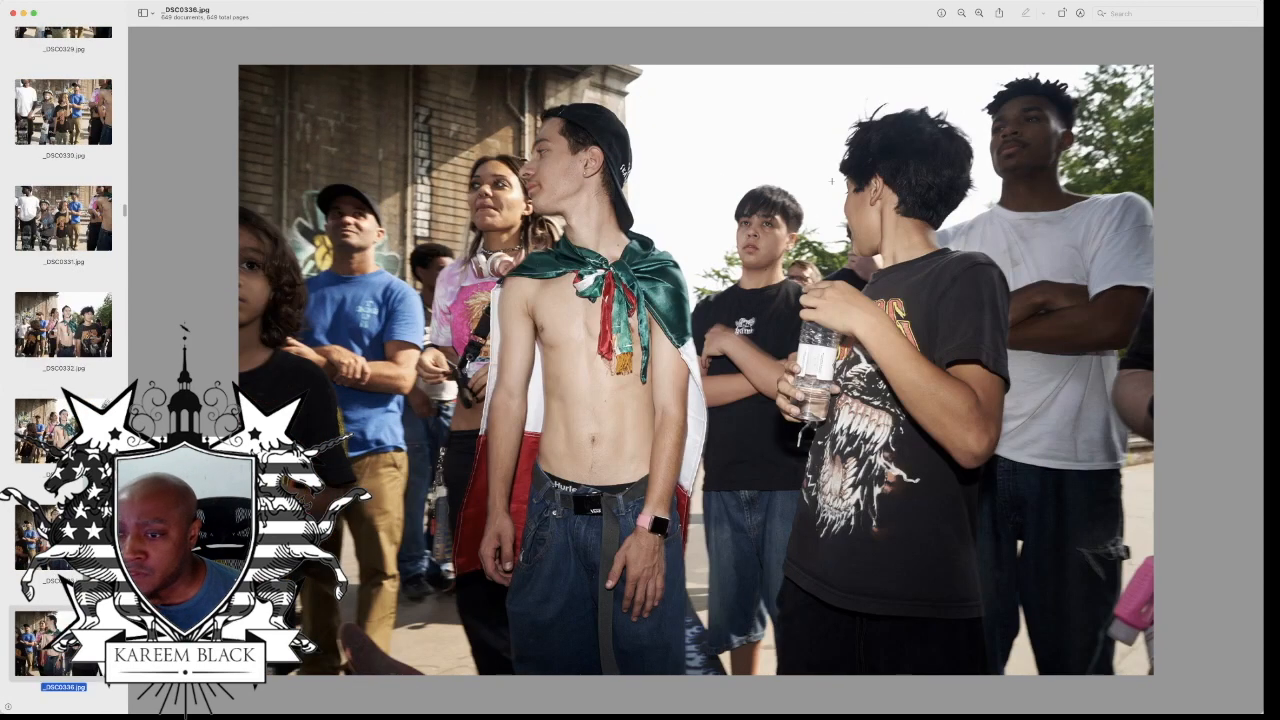
key("Down")
key("Down")
key("Down")
key("Down")
key("Down")
key("Down")
key("Down")
key("Down")
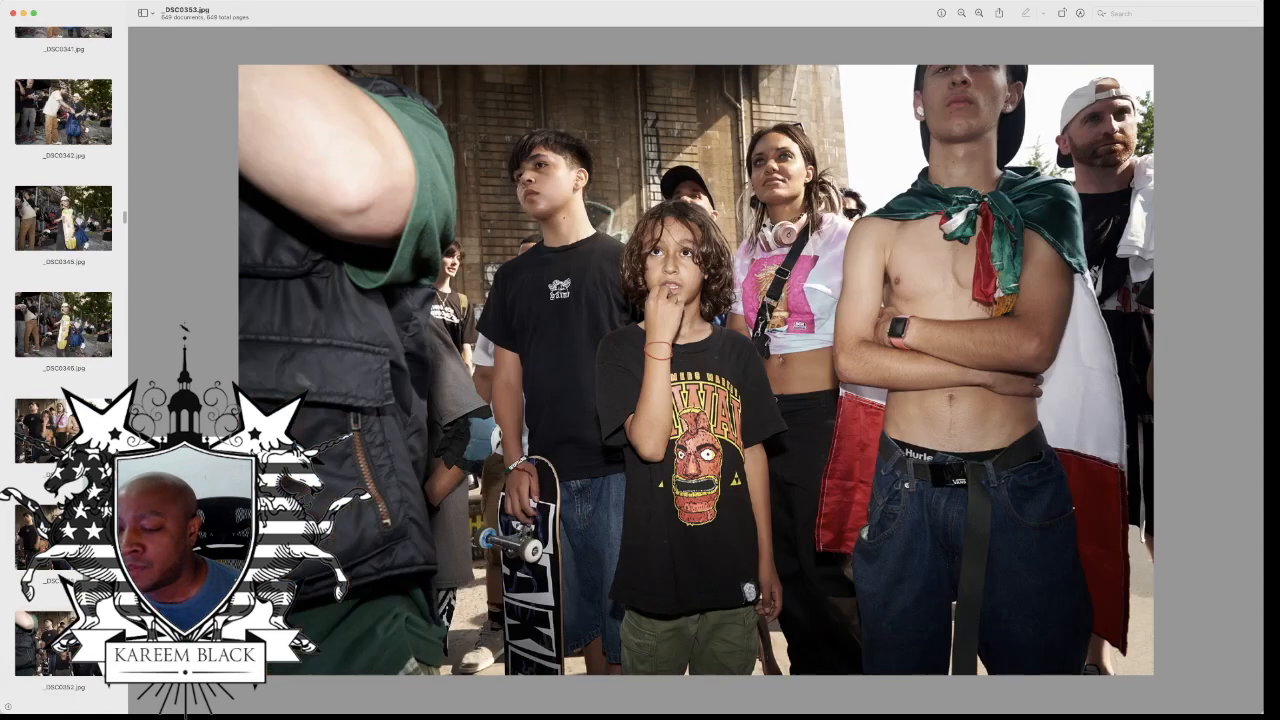
Step: Review the prize-giving photos, from the helmeted skater holding cash to the jersey-wearing skater posing with a prize envelope
key("Down")
key("Down")
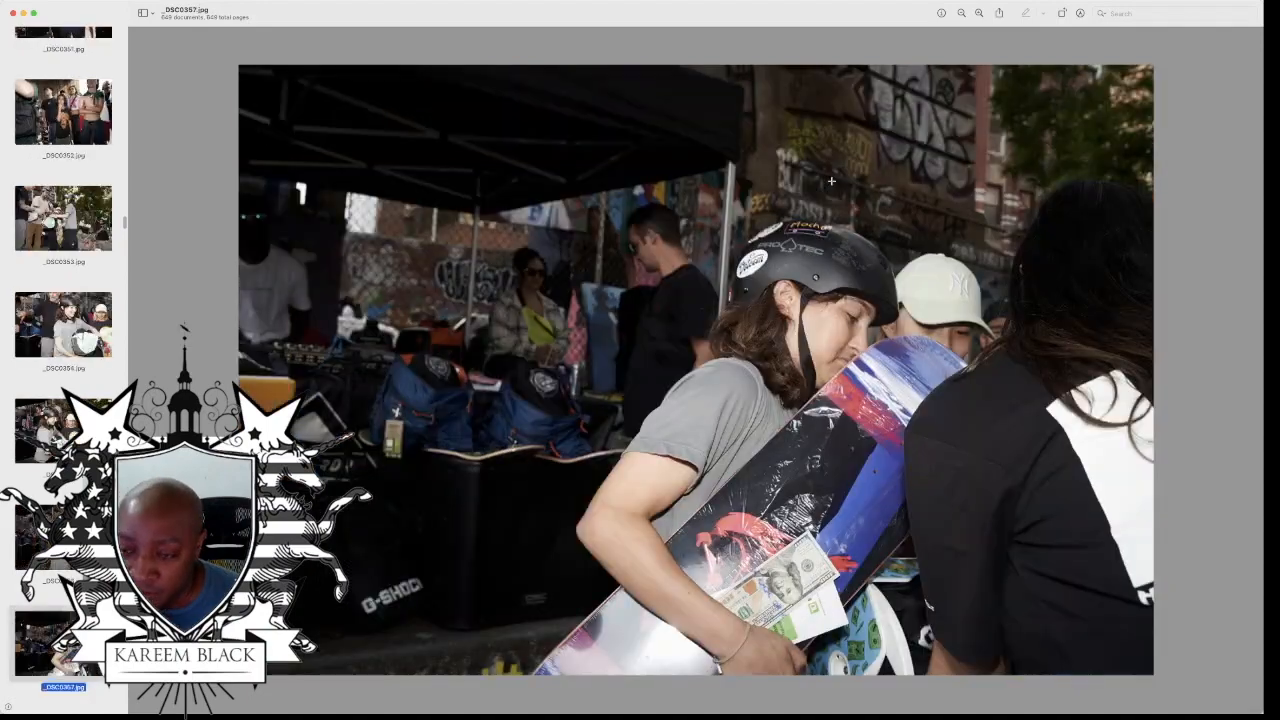
key("Down")
key("Down")
key("Down")
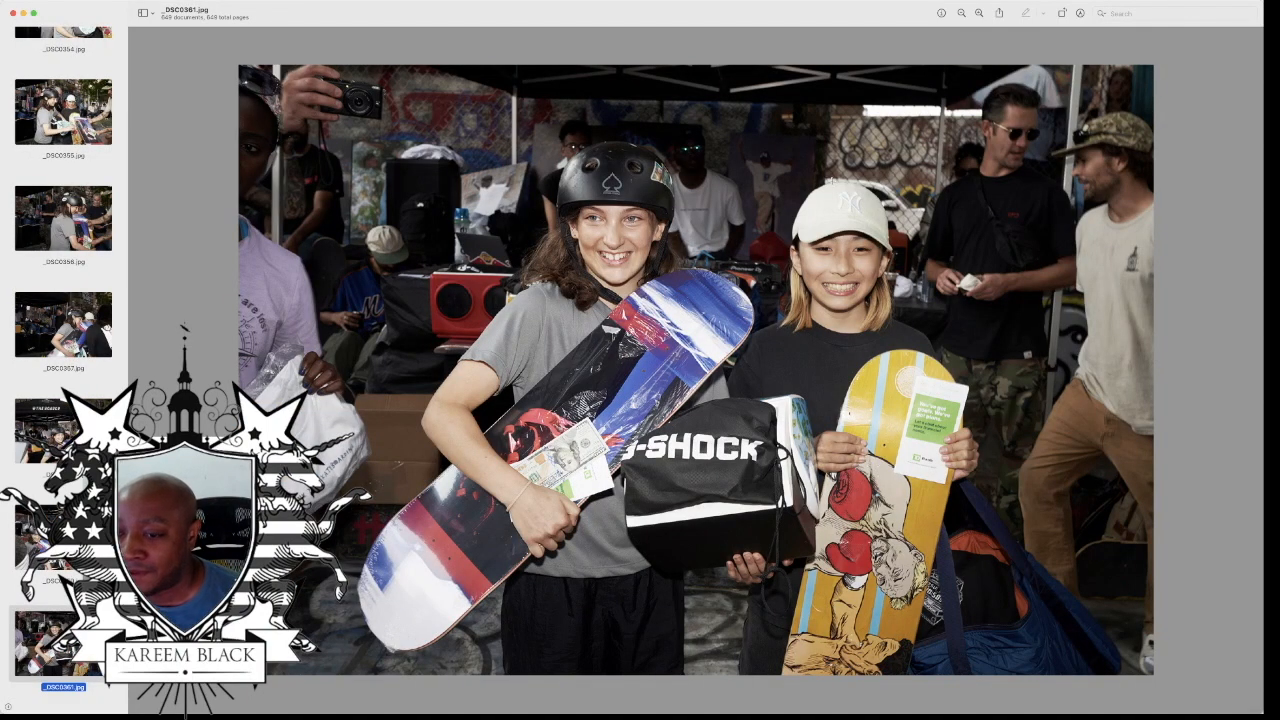
key("Down")
key("Down")
key("Down")
key("Down")
key("Down")
key("Down")
key("Down")
key("Down")
key("Down")
key("Down")
key("Down")
key("Down")
key("Down")
key("Down")
key("Down")
key("Down")
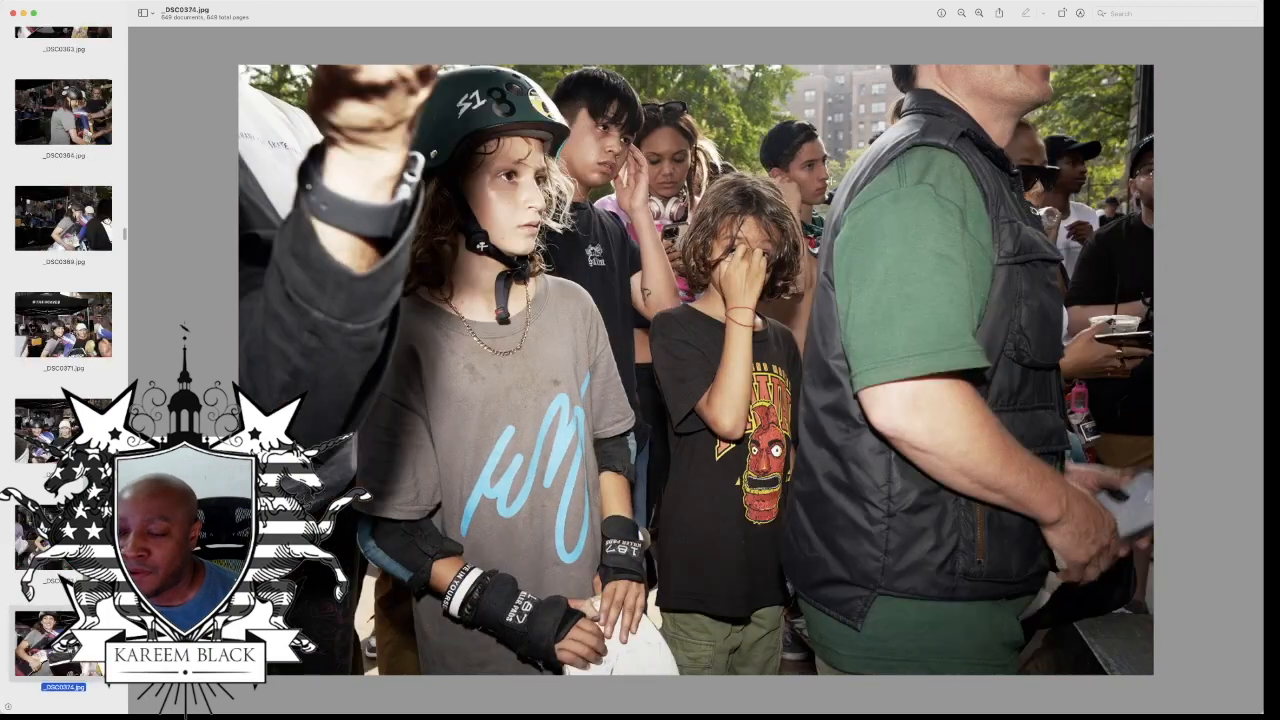
key("Down")
key("Down")
key("Down")
key("Down")
key("Down")
key("Down")
key("Down")
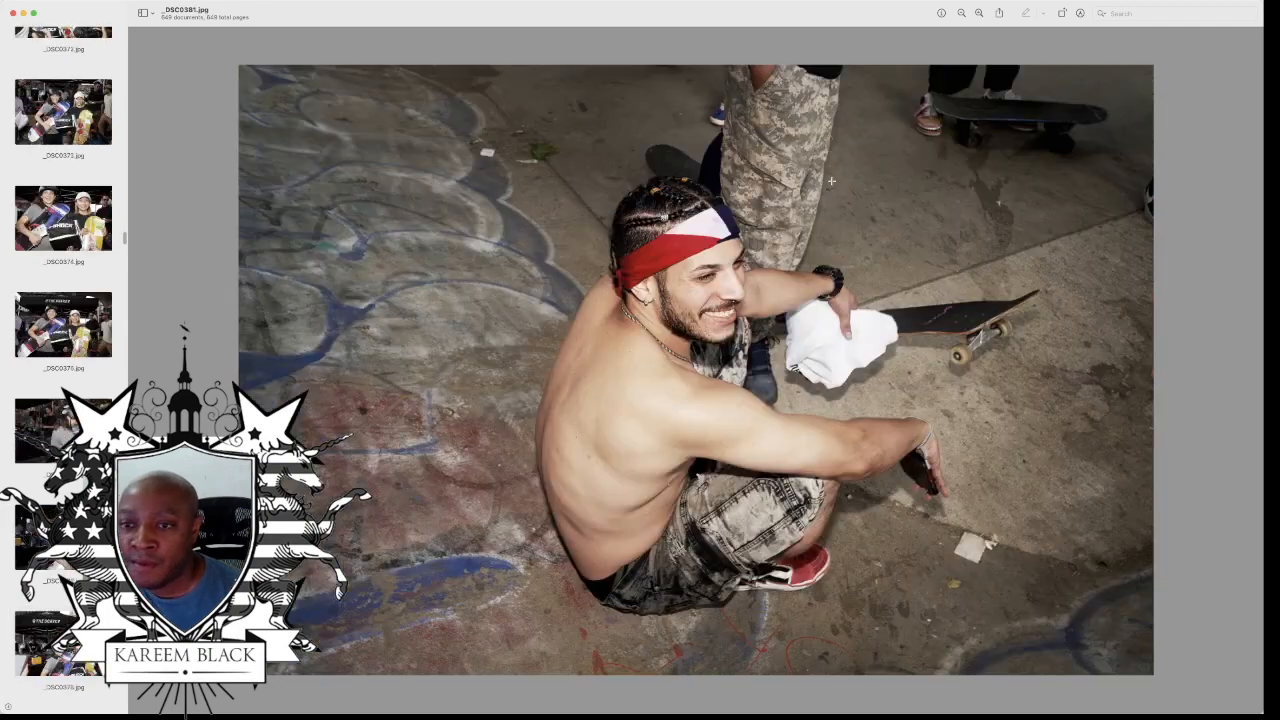
key("Down")
key("Down")
key("Down")
key("Down")
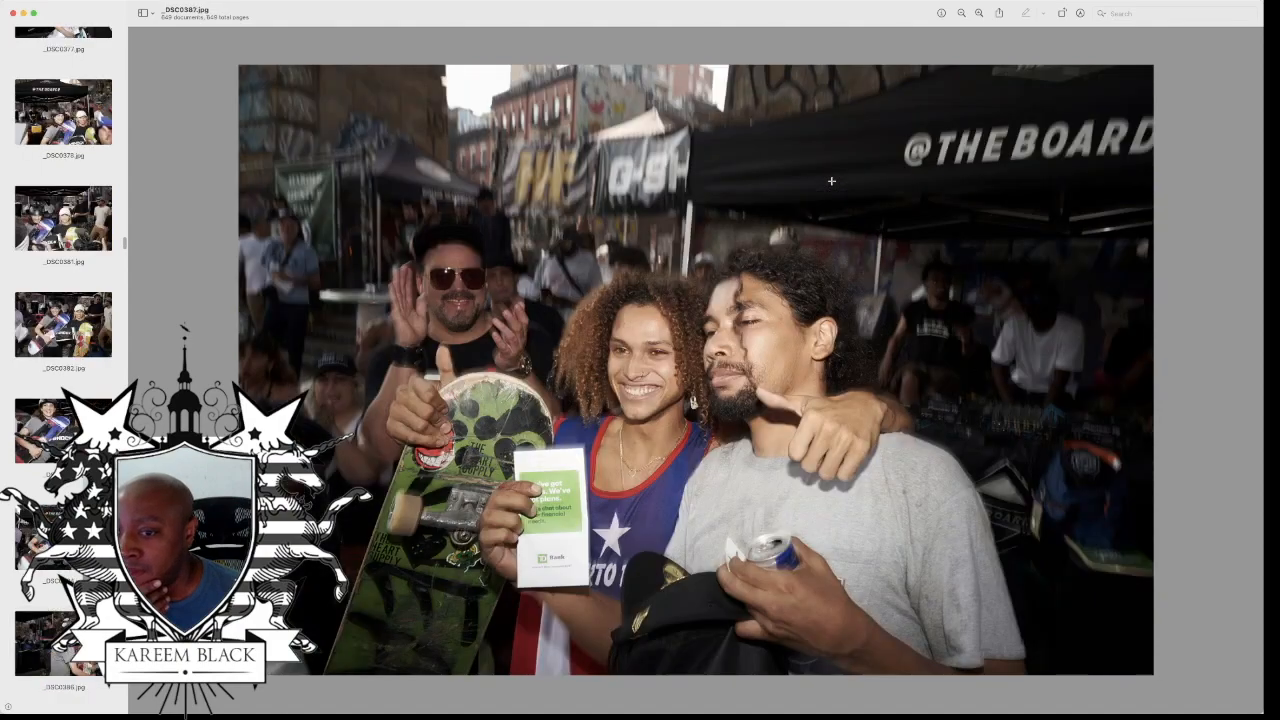
Step: Look through the prize-giving photos, up to the young man in the striped shirt holding a blue bag and skateboard
key("Down")
key("Down")
key("Down")
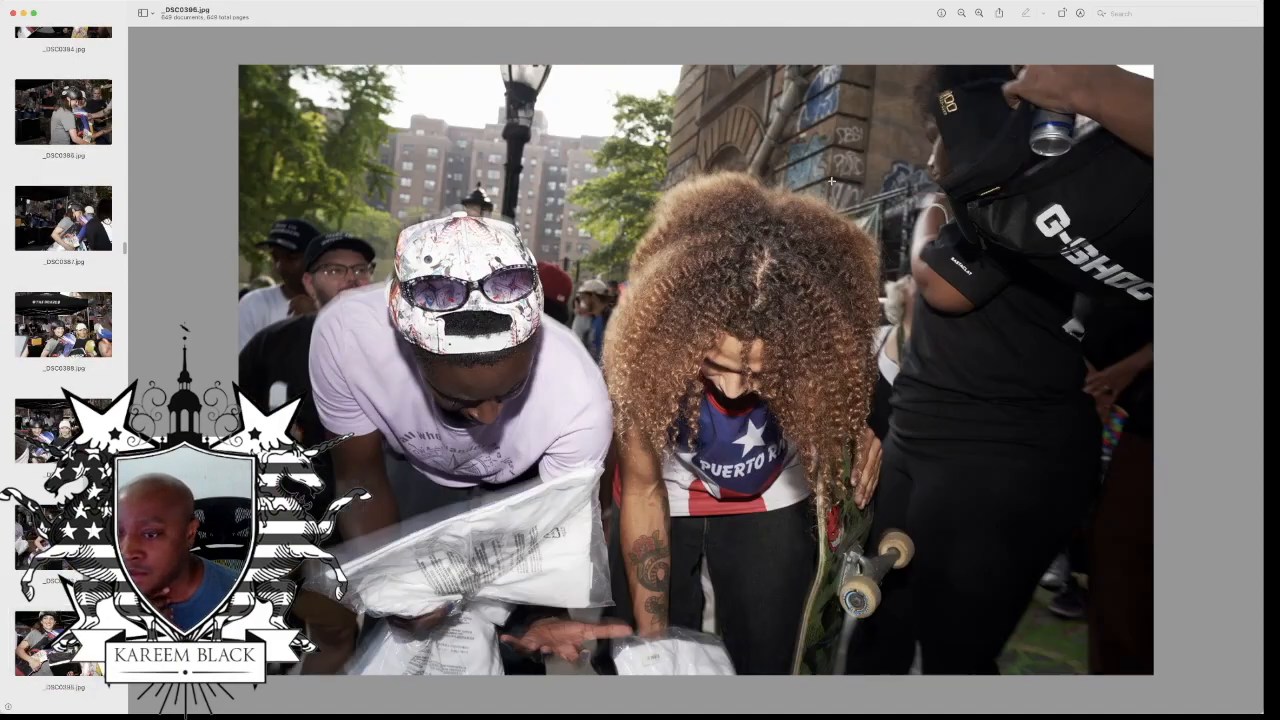
key("Down")
key("Down")
key("Down")
key("Down")
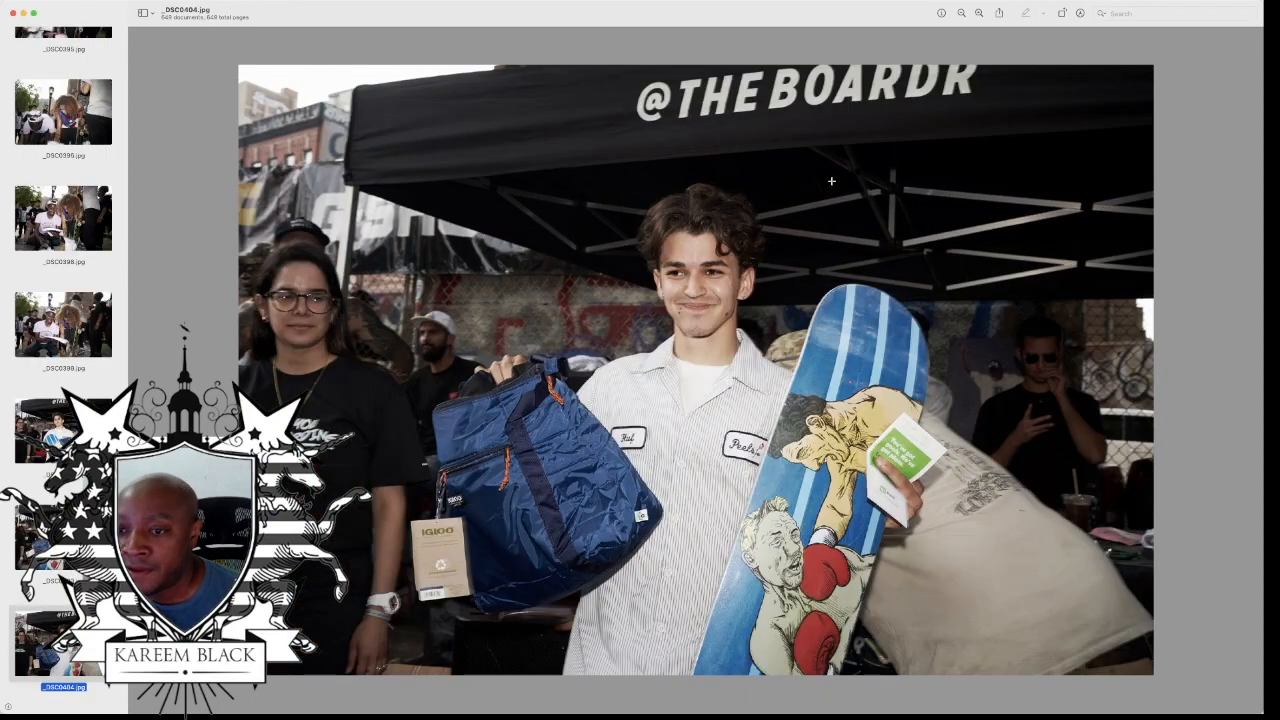
Step: Review the photos of the shirtless skater, up to the blond skater in the black T-shirt holding cash
key("Down")
key("Down")
key("Down")
key("Down")
key("Down")
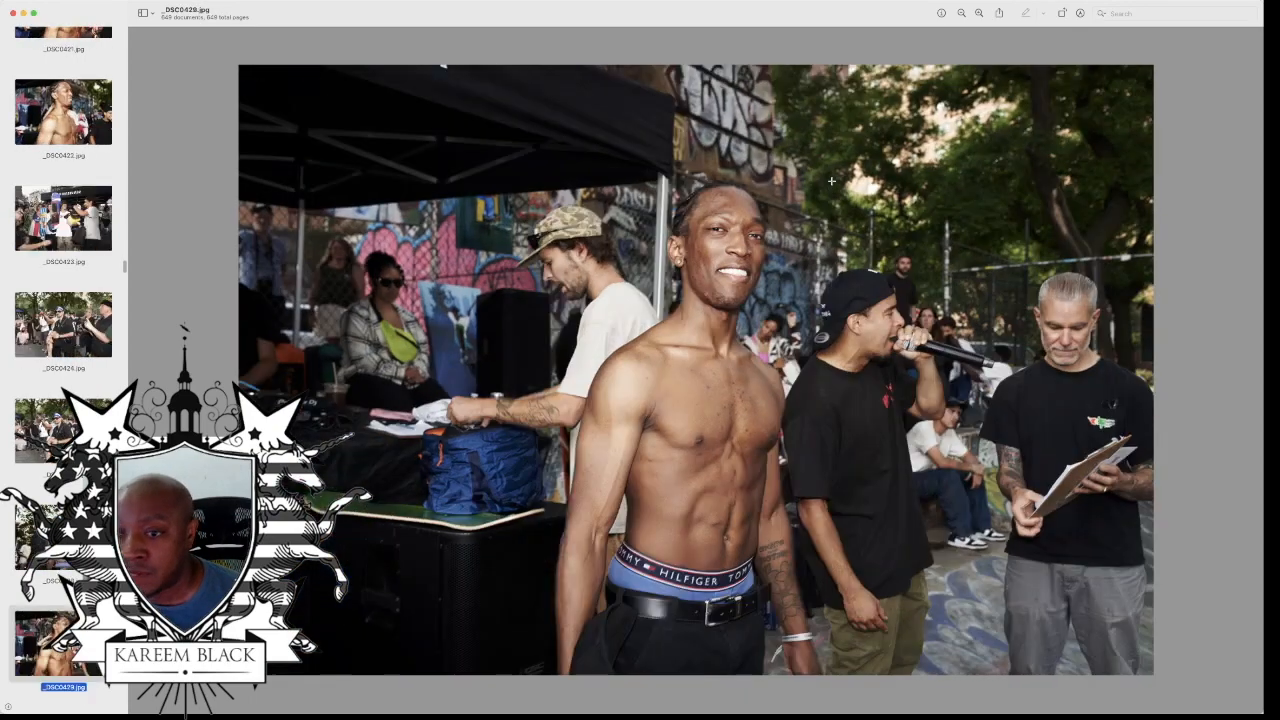
key("Down")
key("Down")
key("Down")
key("Down")
key("Down")
key("Down")
key("Down")
key("Down")
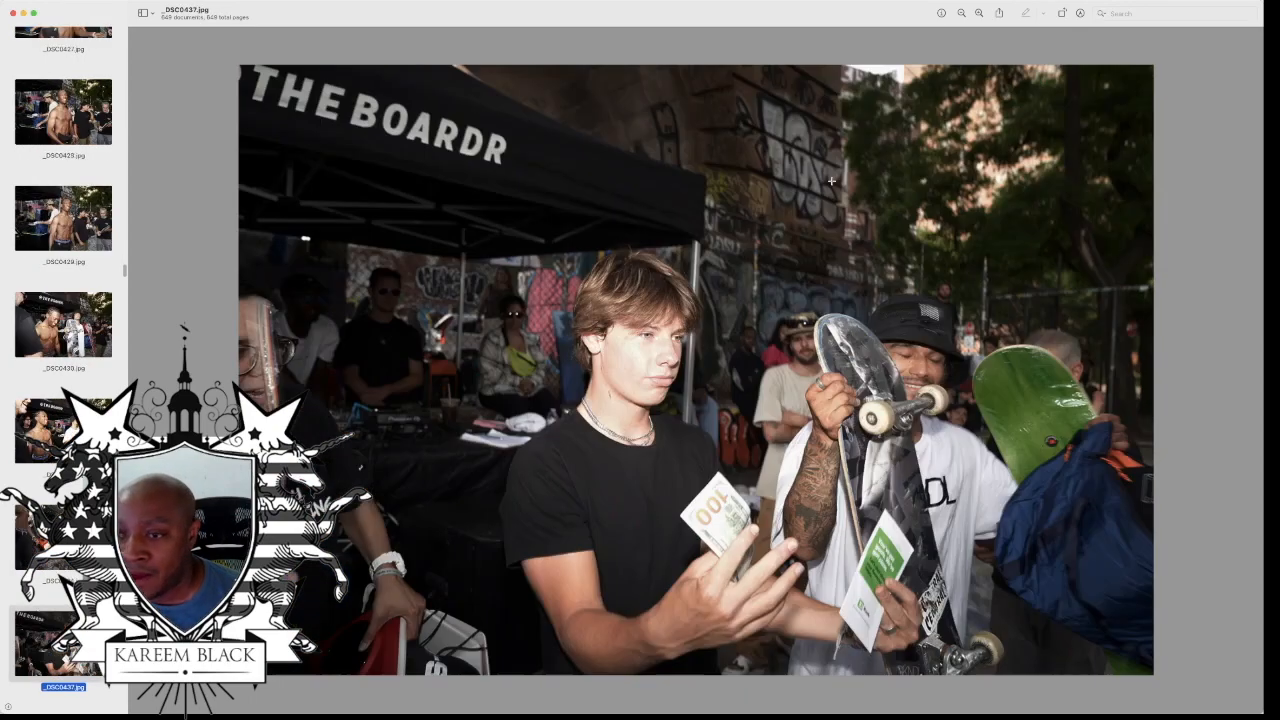
key("Down")
key("Down")
key("Down")
key("Down")
key("Down")
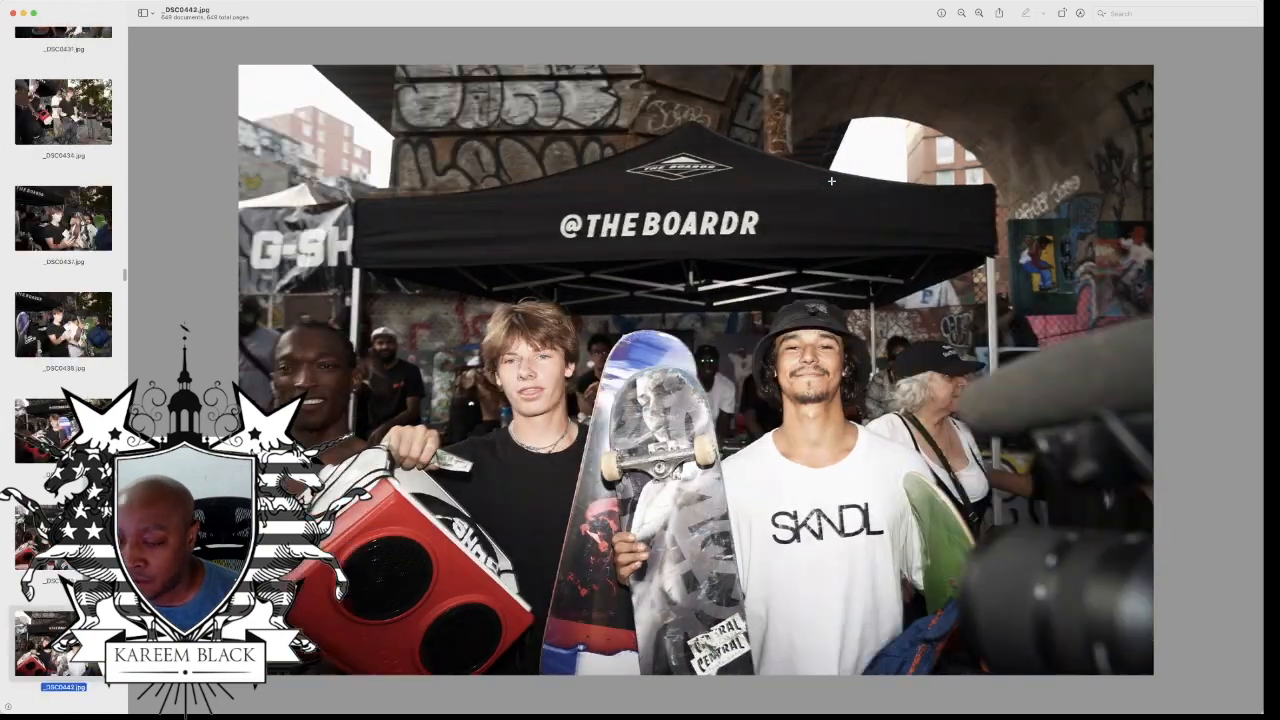
key("Down")
key("Down")
key("Down")
key("Down")
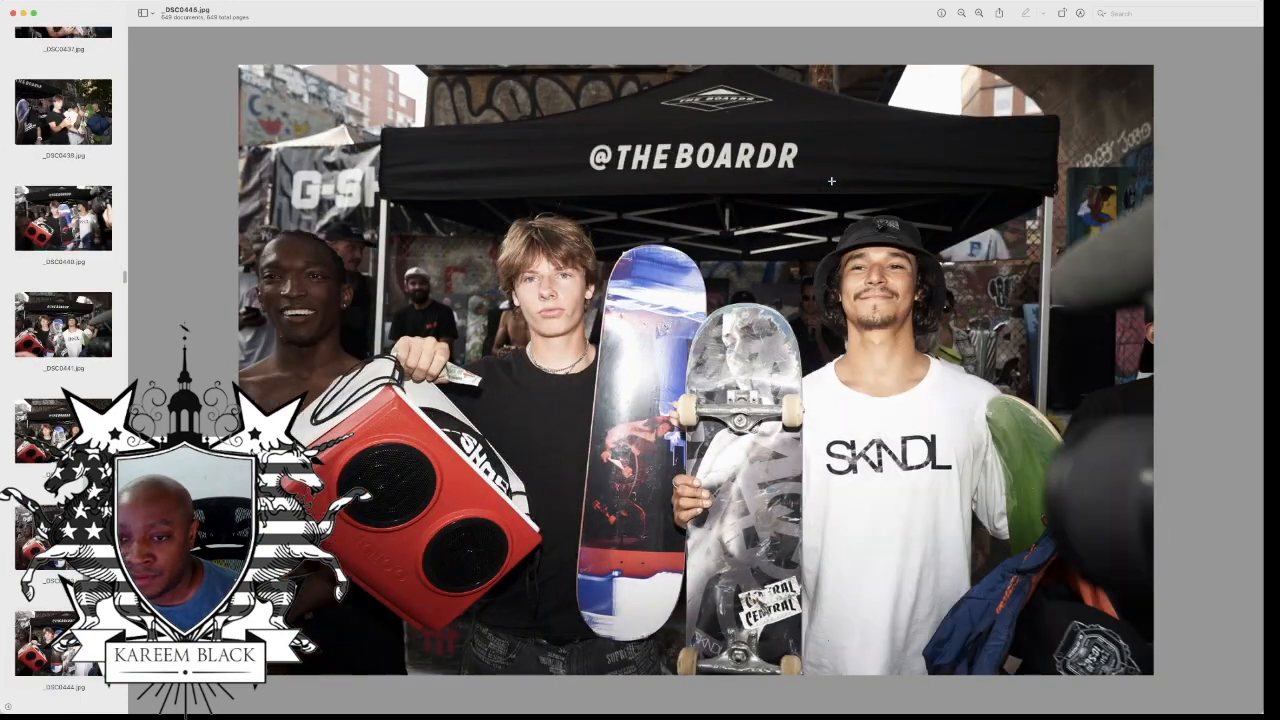
Step: Look through the crowd candids, up to the two women in black tops posing in front of the steps
key("Down")
key("Down")
key("Down")
key("Down")
key("Down")
key("Down")
key("Down")
key("Down")
key("Down")
key("Down")
key("Down")
key("Down")
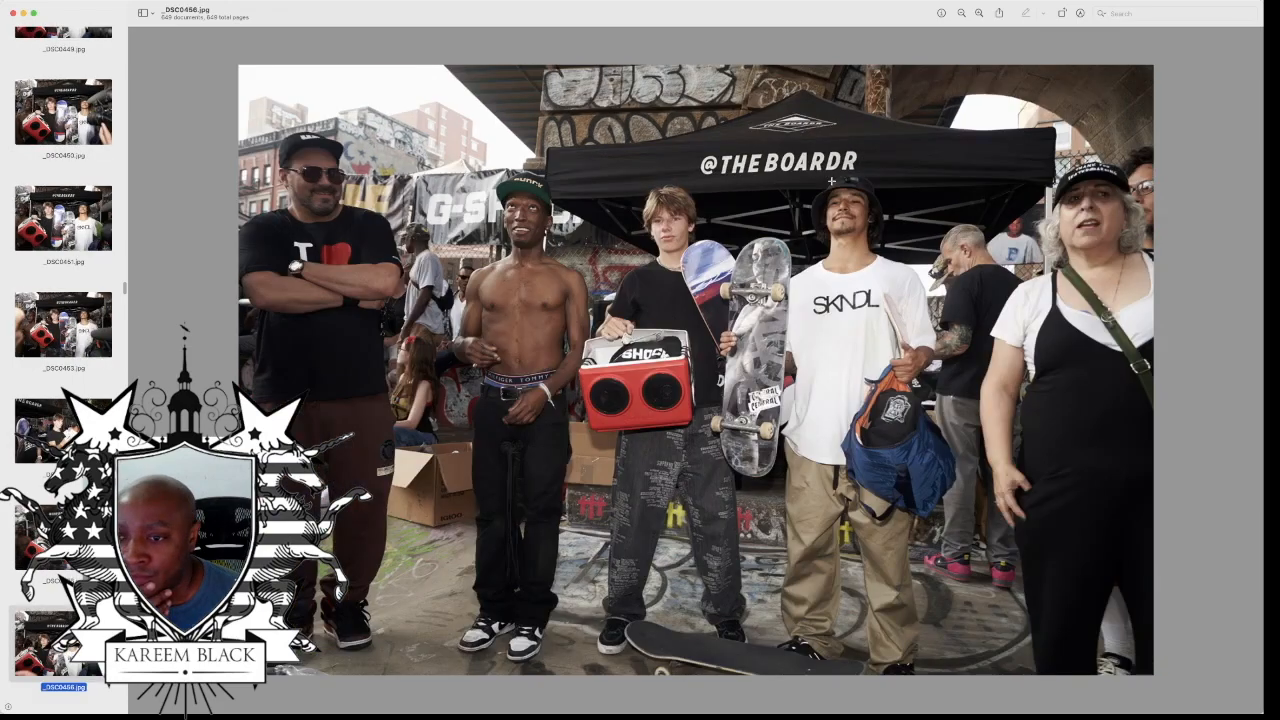
key("Down")
key("Down")
key("Down")
key("Down")
key("Down")
key("Down")
key("Down")
key("Down")
key("Down")
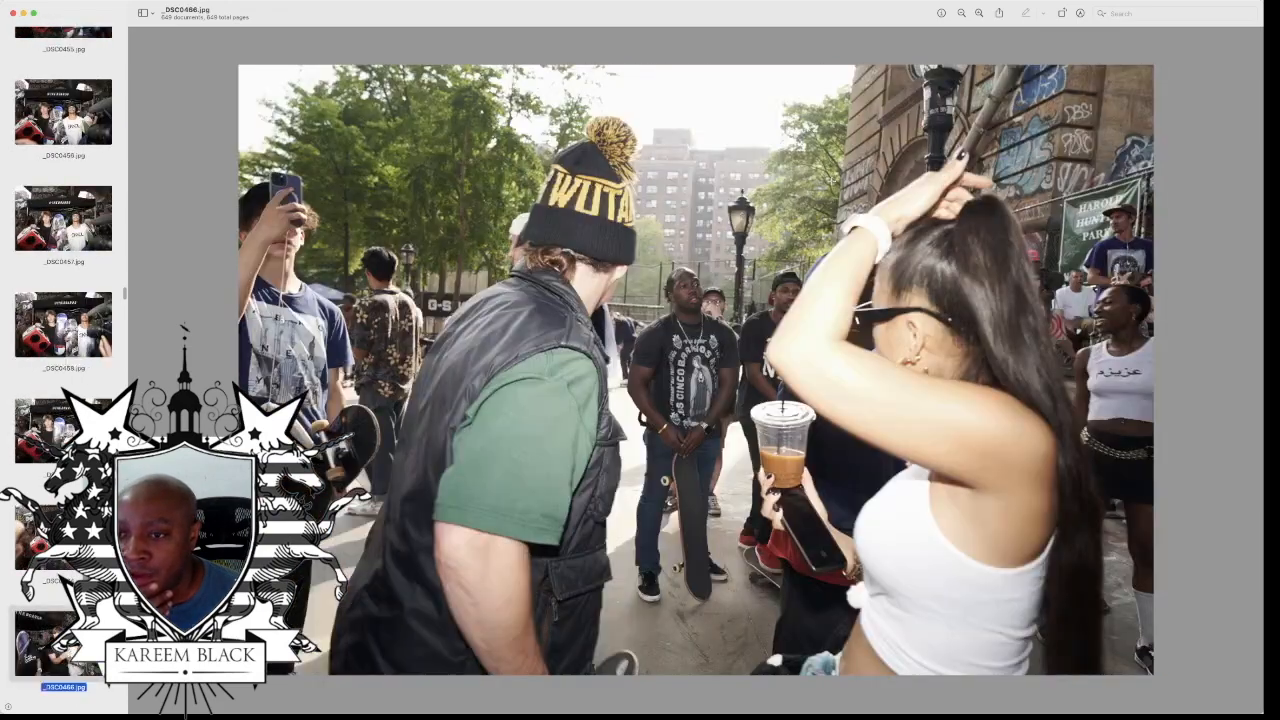
Step: Review the cheering crowd photos, up to the bearded man in the red cap beside the woman with raised arms
key("Down")
key("Down")
key("Down")
key("Down")
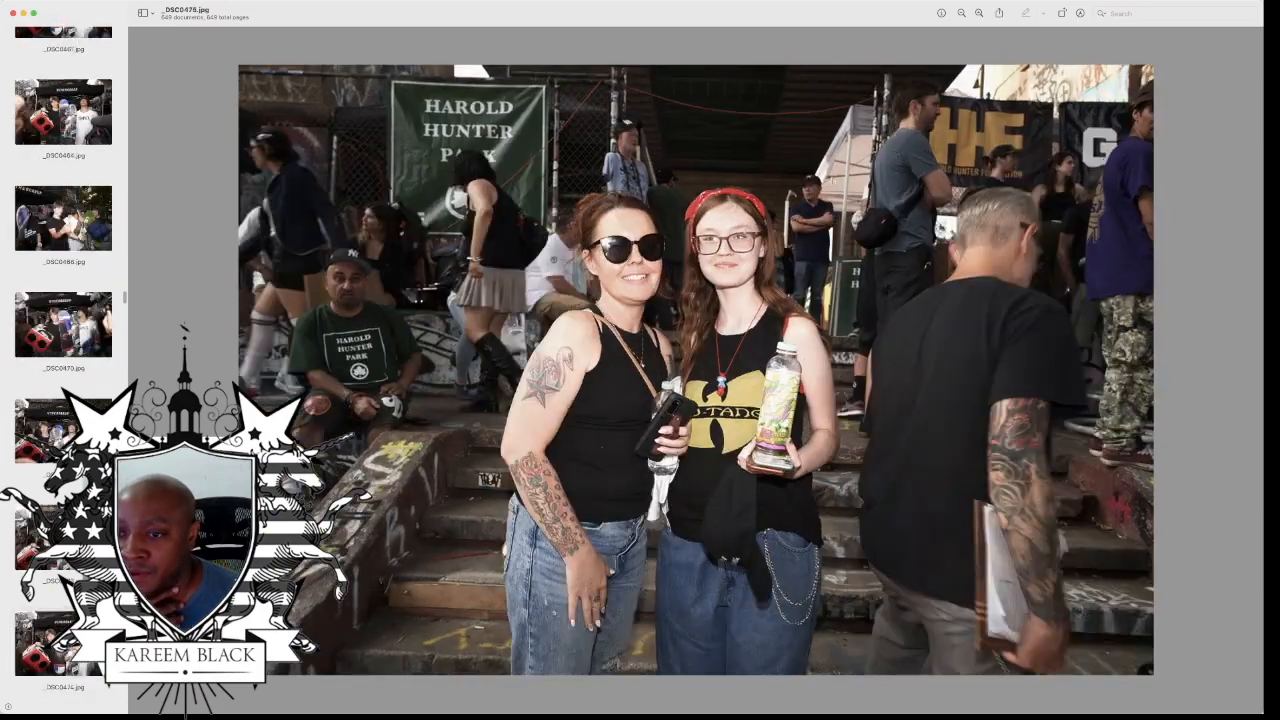
key("Down")
key("Down")
key("Down")
key("Down")
key("Down")
key("Down")
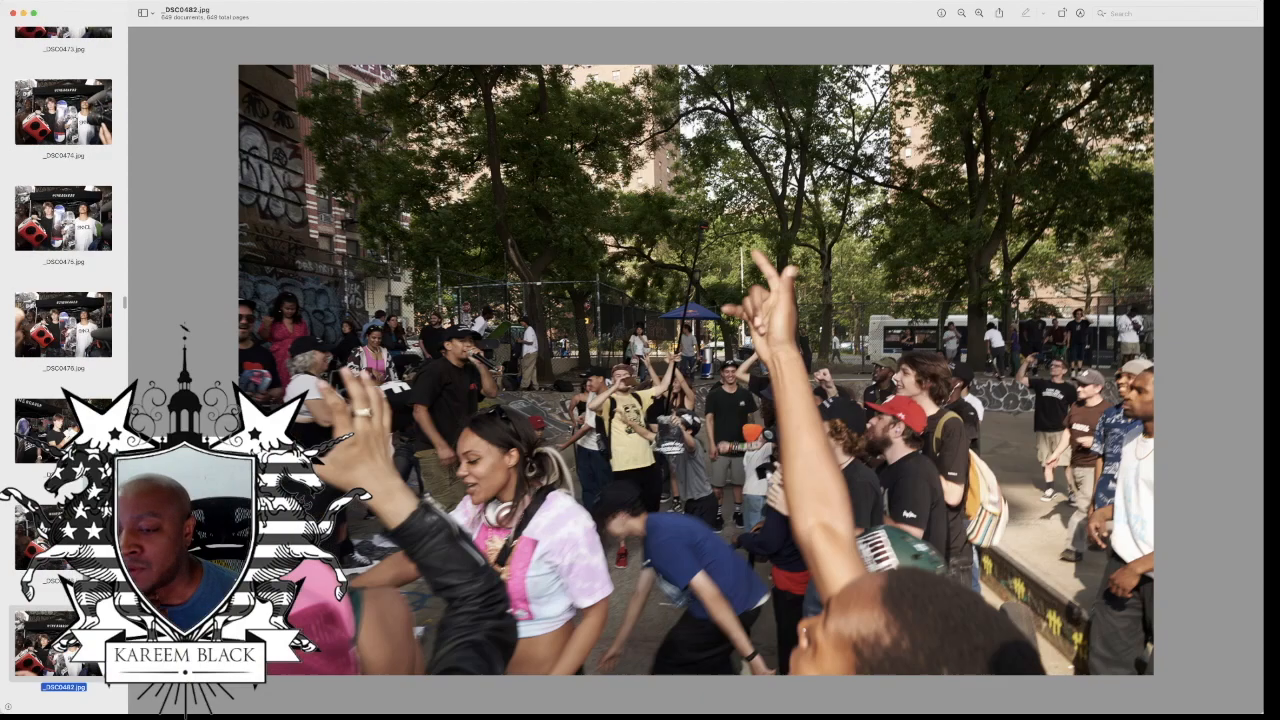
key("Down")
key("Down")
key("Down")
key("Down")
key("Down")
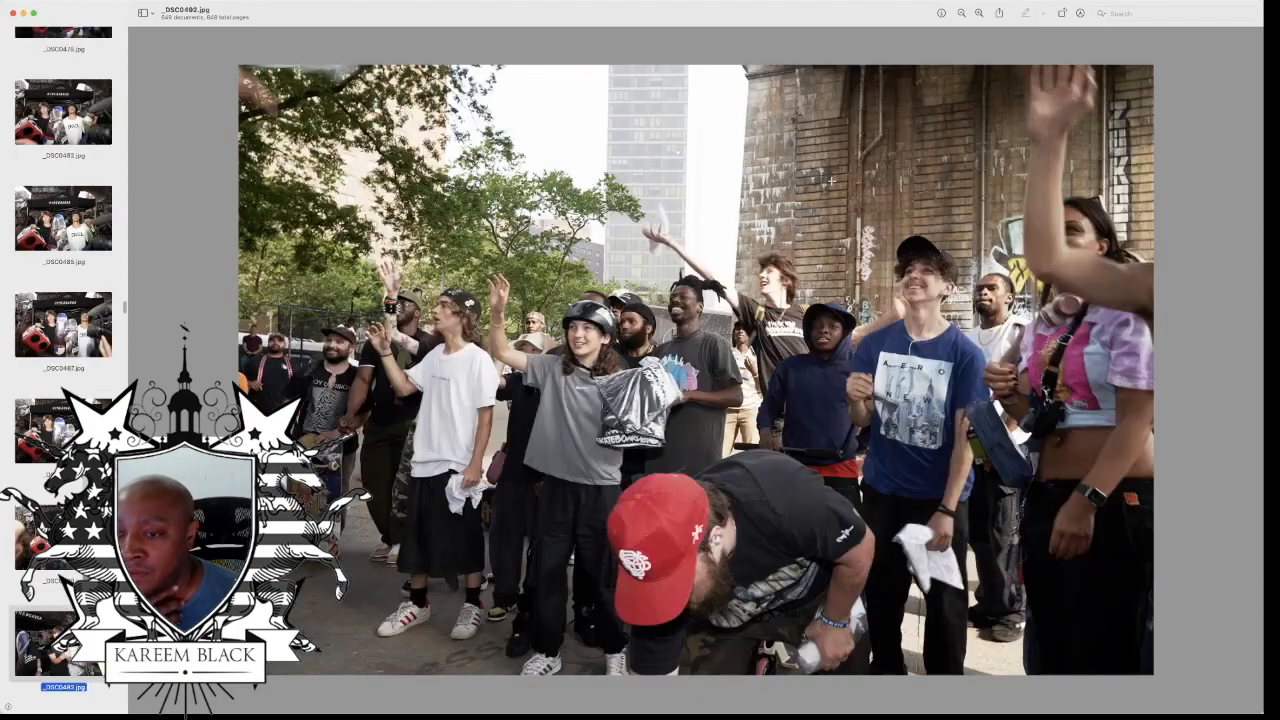
Step: Look through the giveaway crowd photos, up to the curly-haired man in the white T-shirt near the orange-beanie child
key("Down")
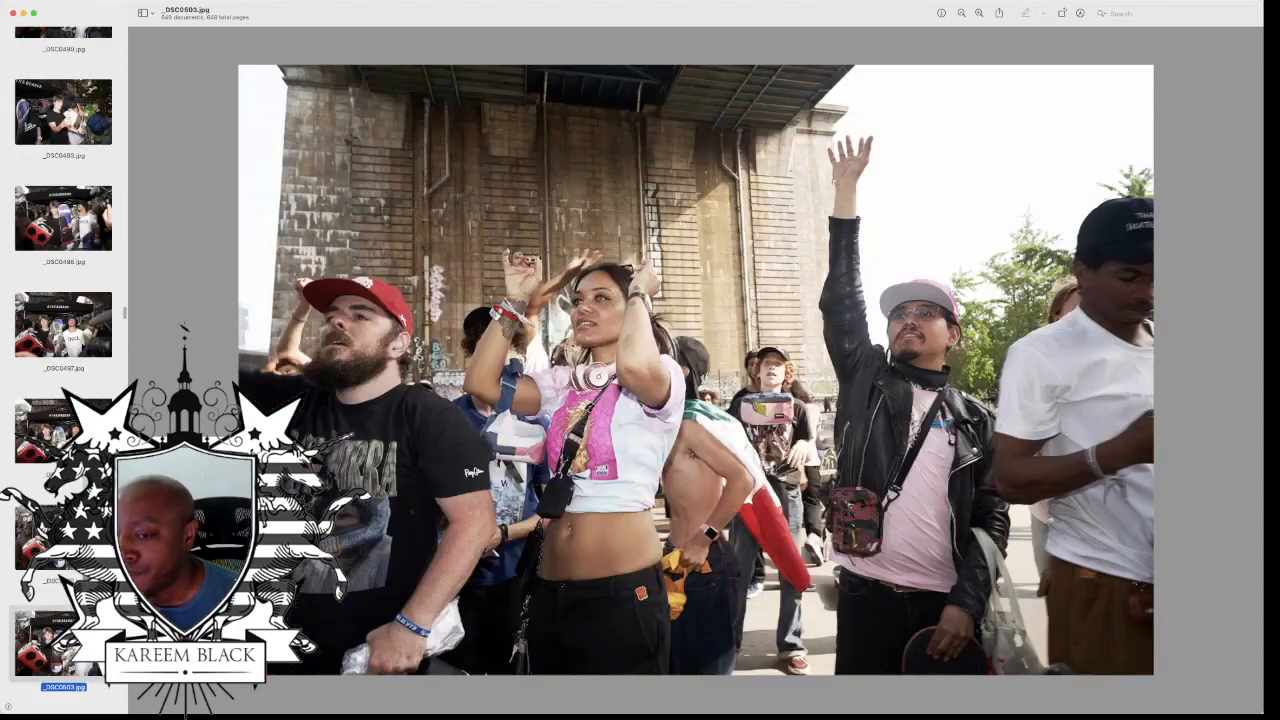
key("Down")
key("Down")
key("Down")
key("Down")
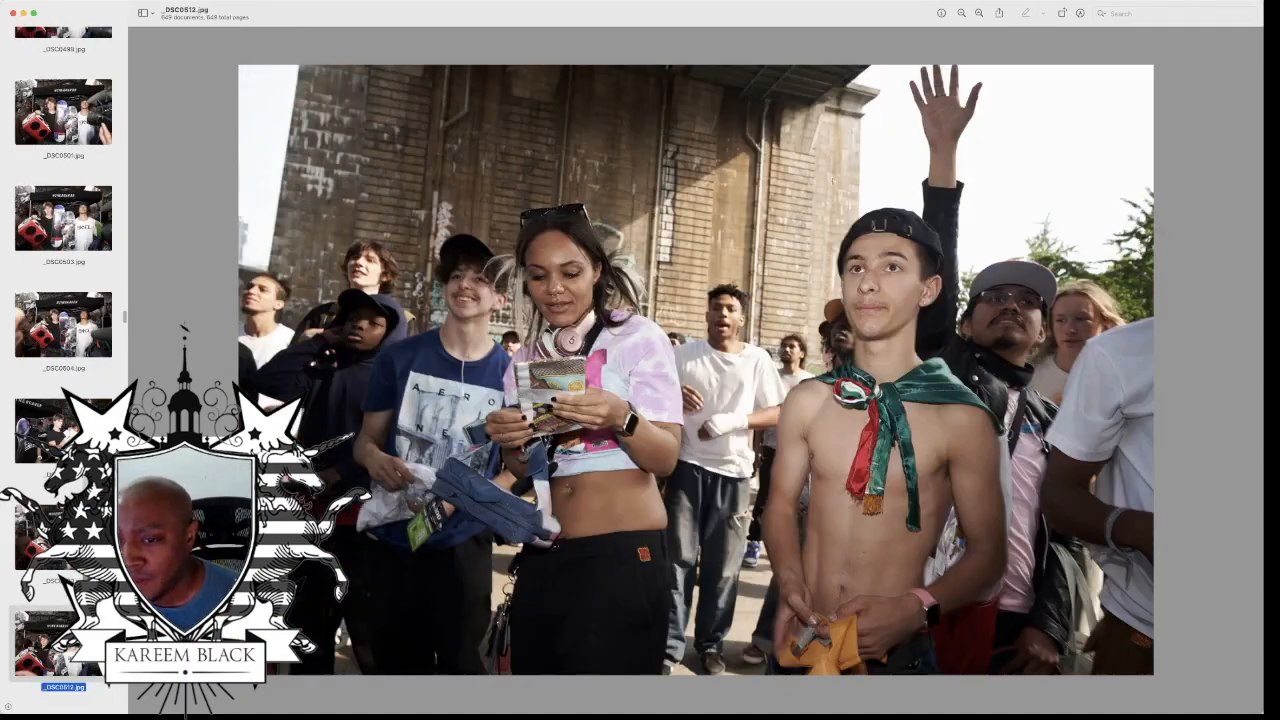
key("Down")
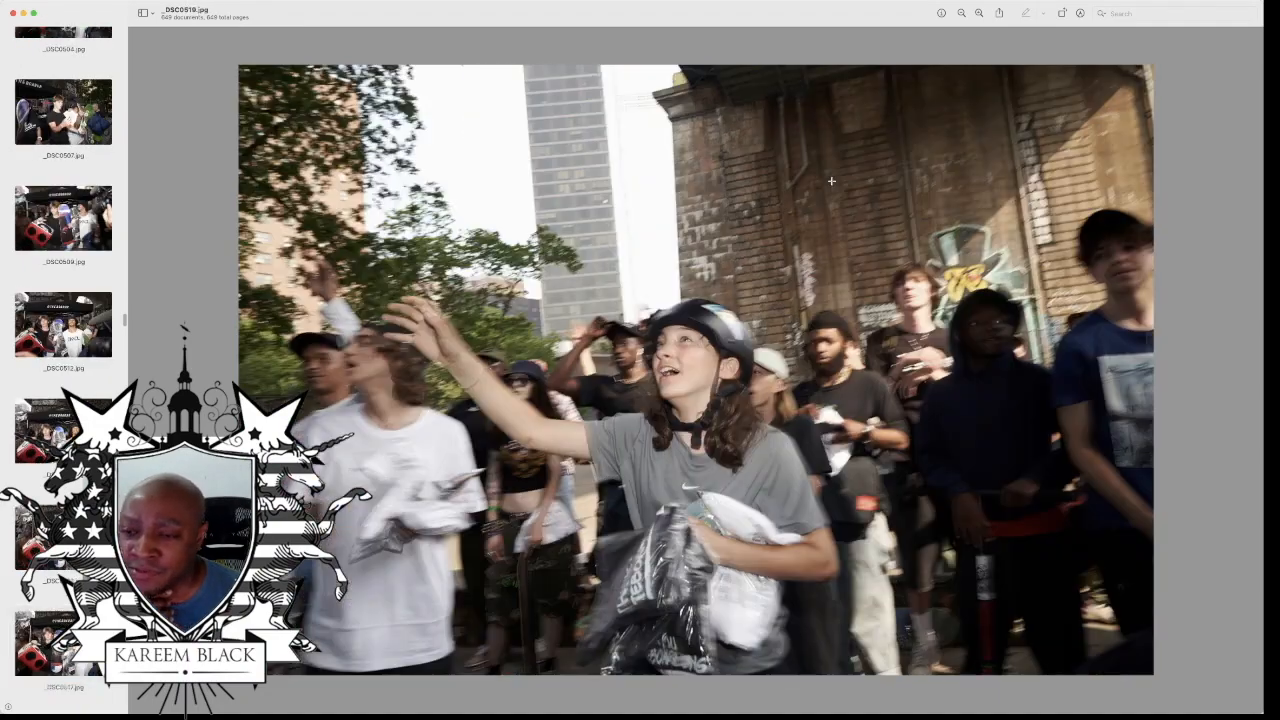
key("Down")
key("Down")
key("Down")
key("Down")
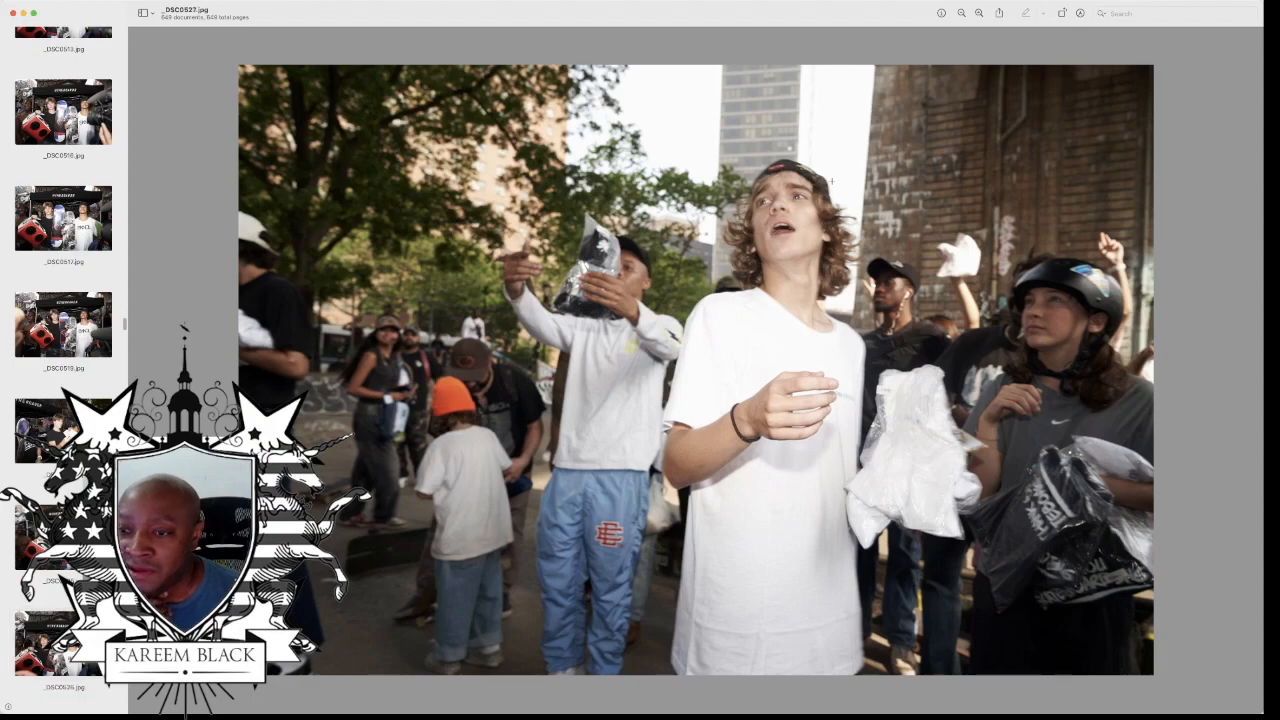
Step: Advance through the crowd photos to the shouting child in the orange beanie and Vans T-shirt
key("Down")
key("Down")
key("Down")
Step: Review the onlooker photos, up to the smiling helmeted skater clutching bagged prizes
key("Down")
key("Down")
key("Down")
key("Down")
key("Down")
key("Down")
key("Down")
key("Down")
key("Down")
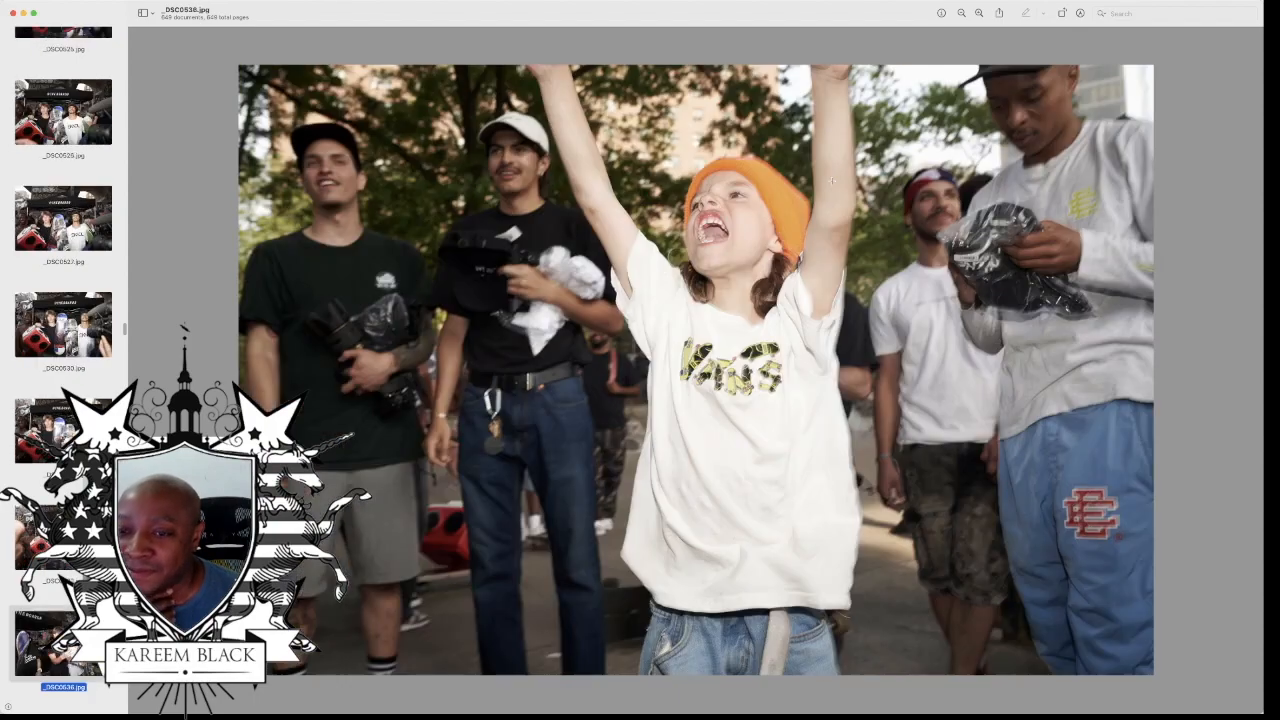
key("Down")
key("Down")
key("Down")
key("Down")
key("Down")
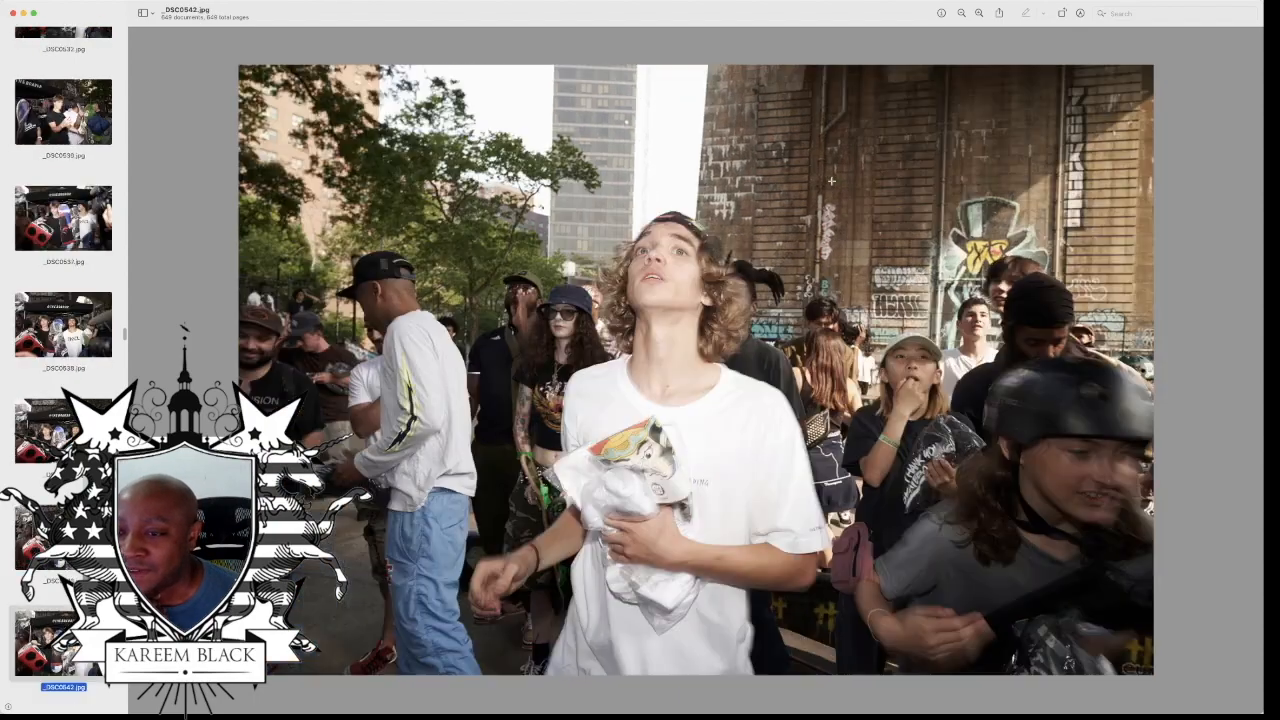
Step: Look through the photos from the seated couple with the black dog to the woman in pink holding a skateboard
key("Down")
key("Down")
key("Down")
key("Down")
key("Down")
key("Down")
key("Down")
key("Down")
key("Down")
key("Down")
key("Down")
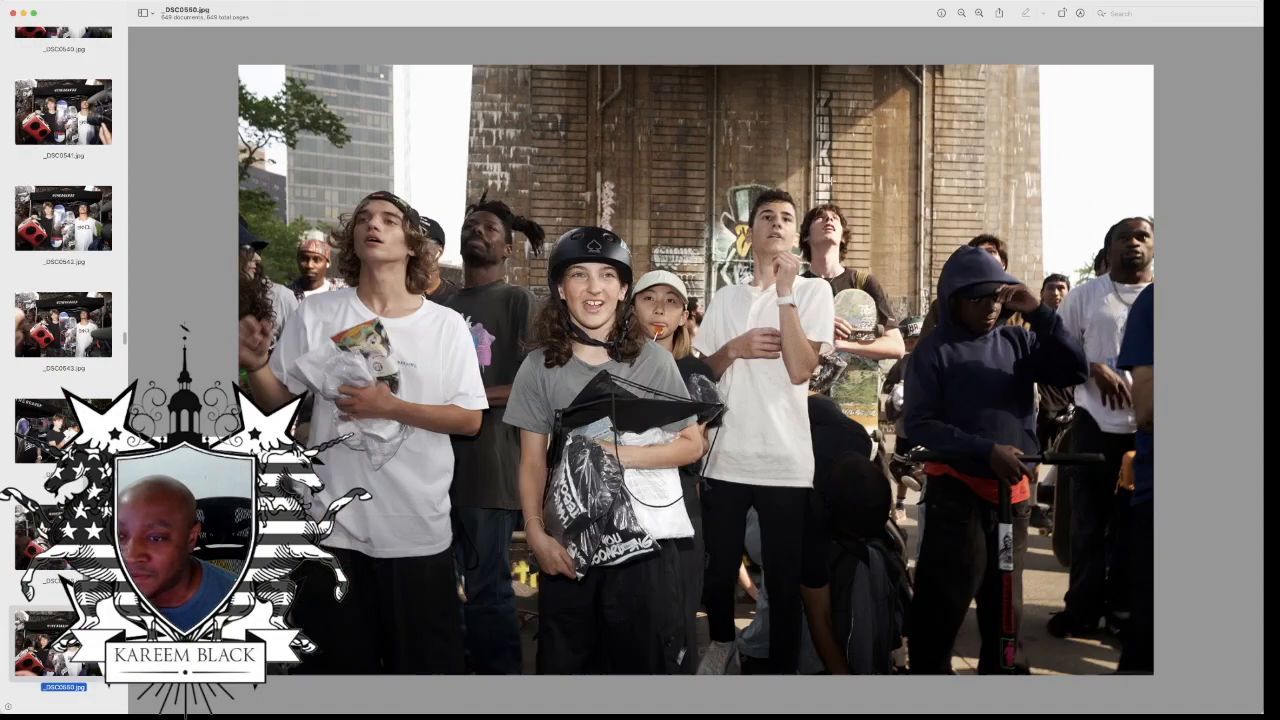
key("Down")
key("Down")
key("Down")
key("Down")
key("Down")
key("Down")
key("Down")
key("Down")
key("Down")
key("Down")
key("Down")
key("Down")
key("Down")
key("Down")
key("Down")
key("Down")
key("Down")
key("Down")
key("Down")
key("Down")
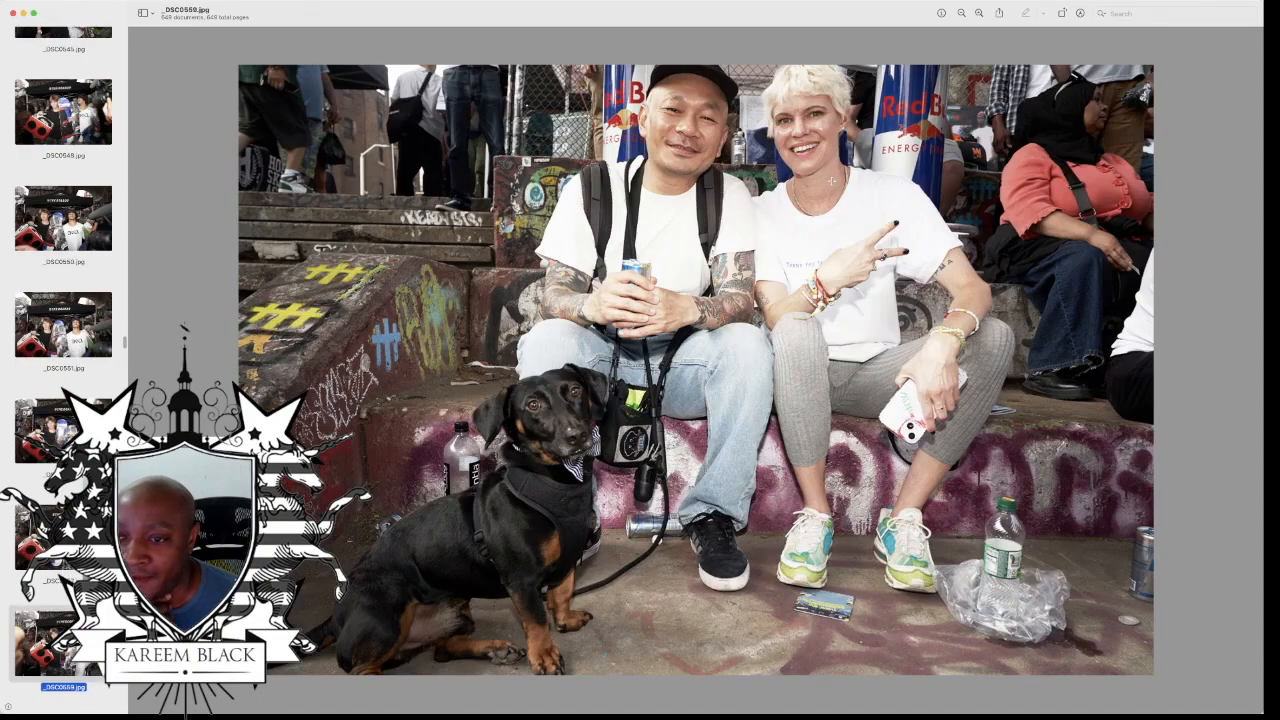
Step: Examine the crowd shots of the men in white T-shirts beside the youth in the navy hoodie
key("Down")
key("Down")
key("Down")
key("Down")
key("Down")
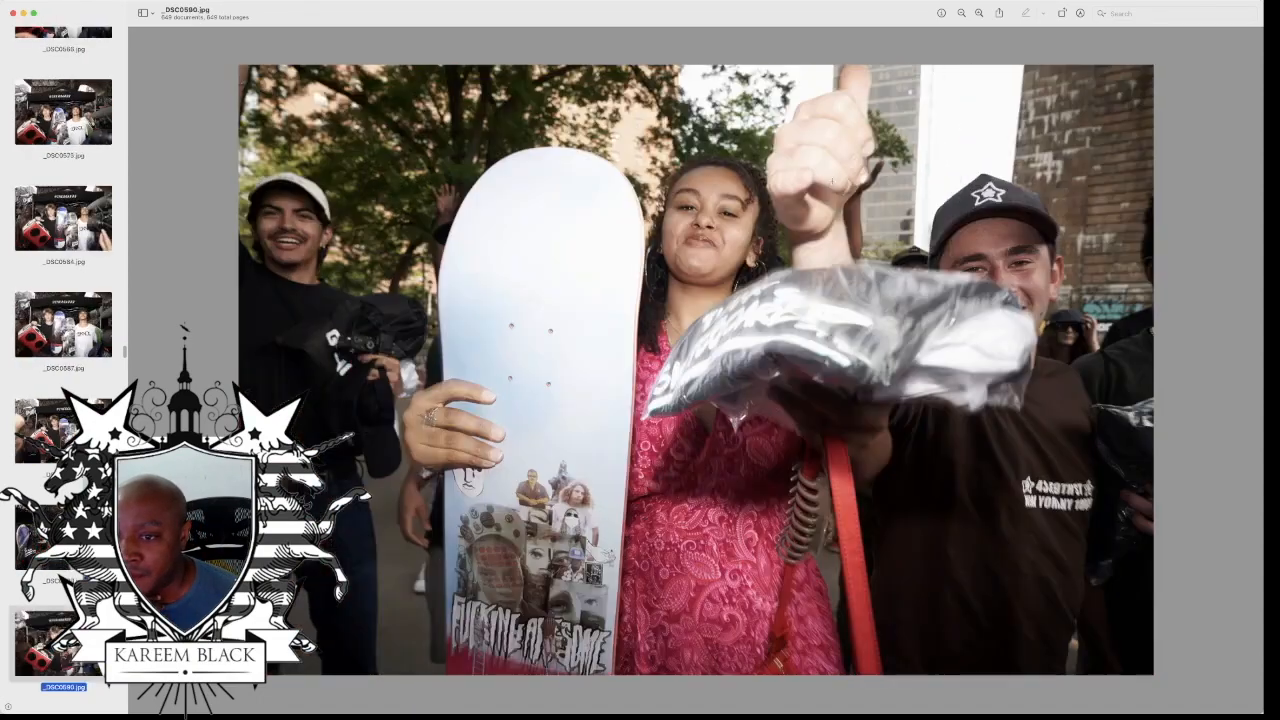
key("Down")
key("Down")
key("Down")
key("Down")
key("Down")
key("Down")
key("Down")
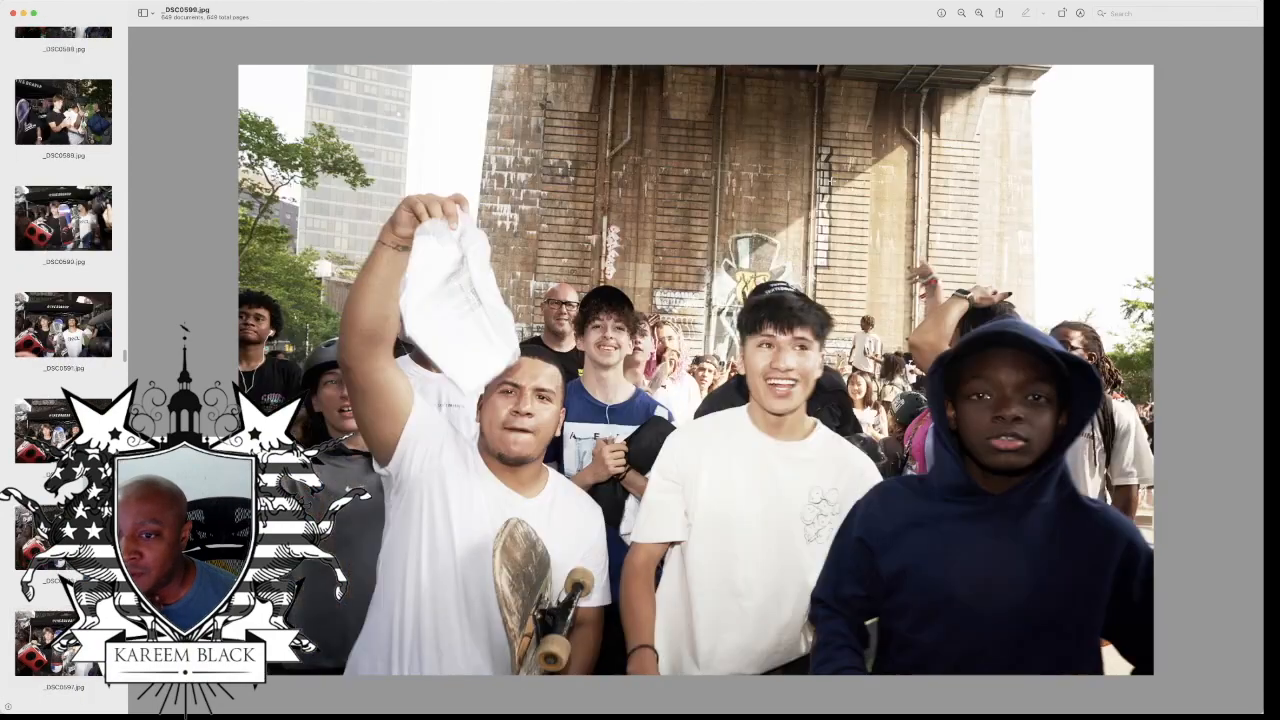
Step: Review the white-backdrop portraits of the man in the headband holding a small child
key("Down")
key("Down")
key("Down")
key("Down")
key("Down")
key("Down")
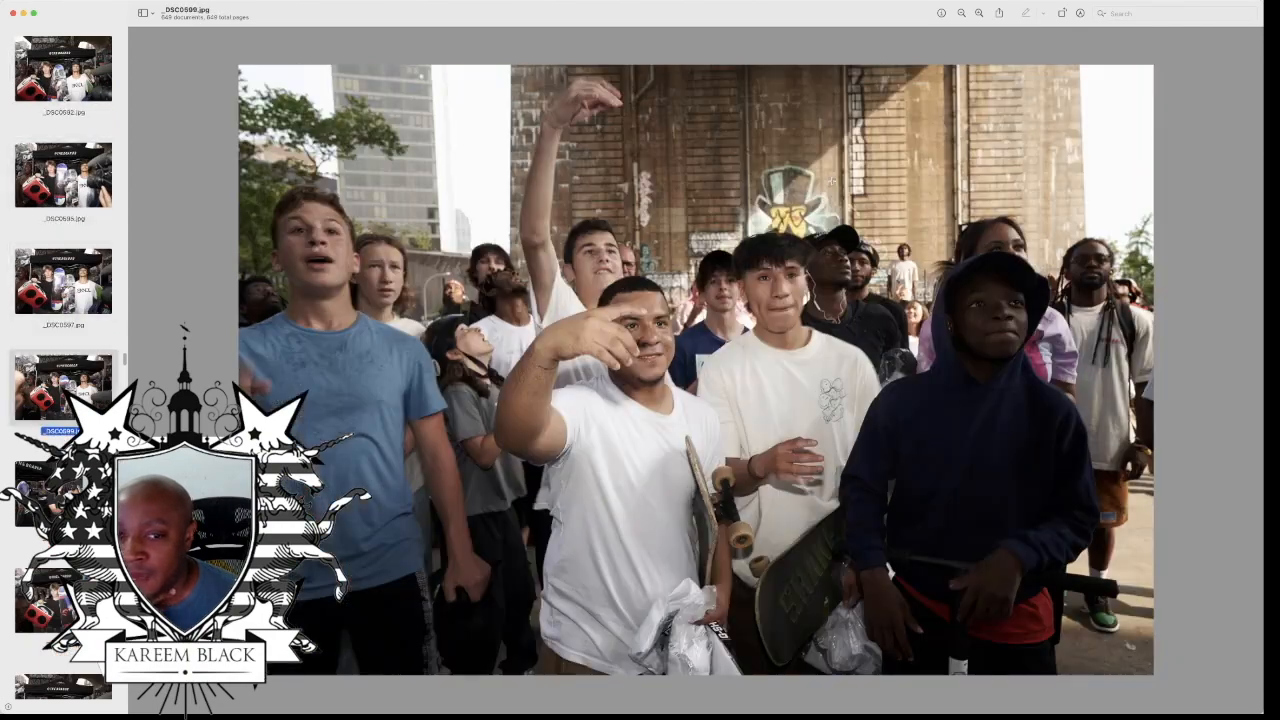
key("Down")
key("Down")
key("Down")
key("Down")
key("Down")
key("Down")
key("Down")
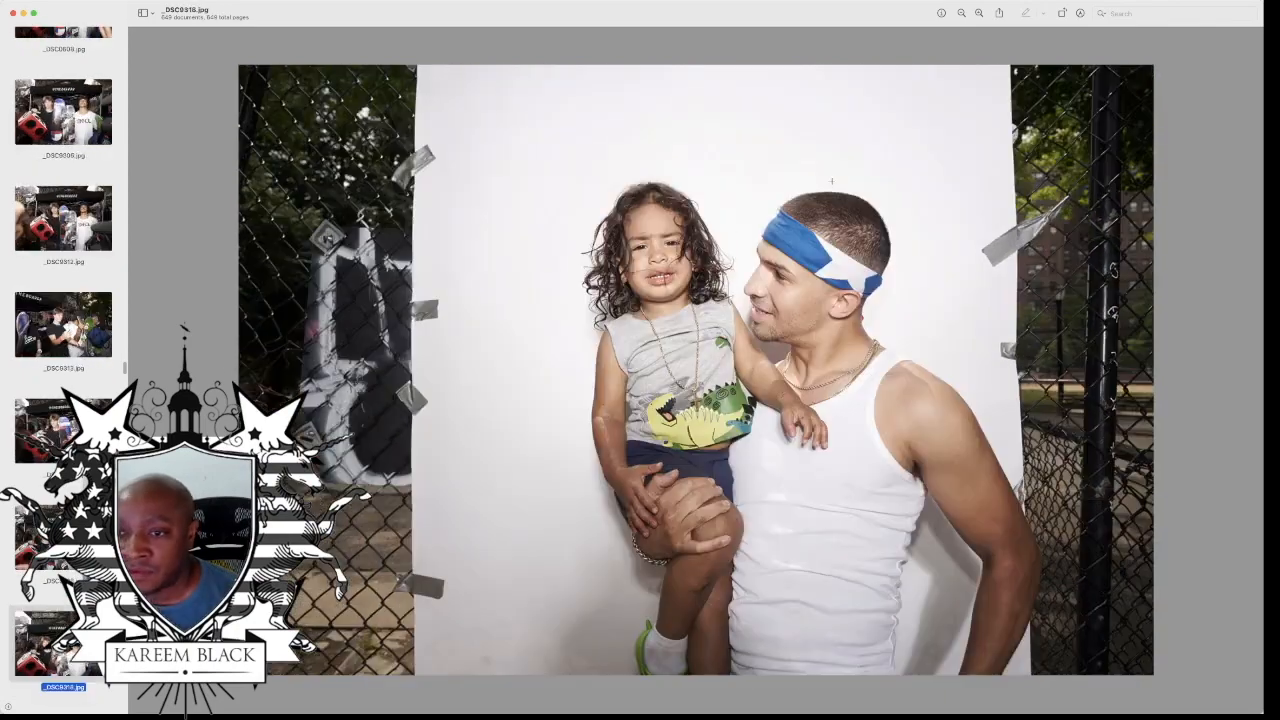
key("Down")
key("Down")
key("Down")
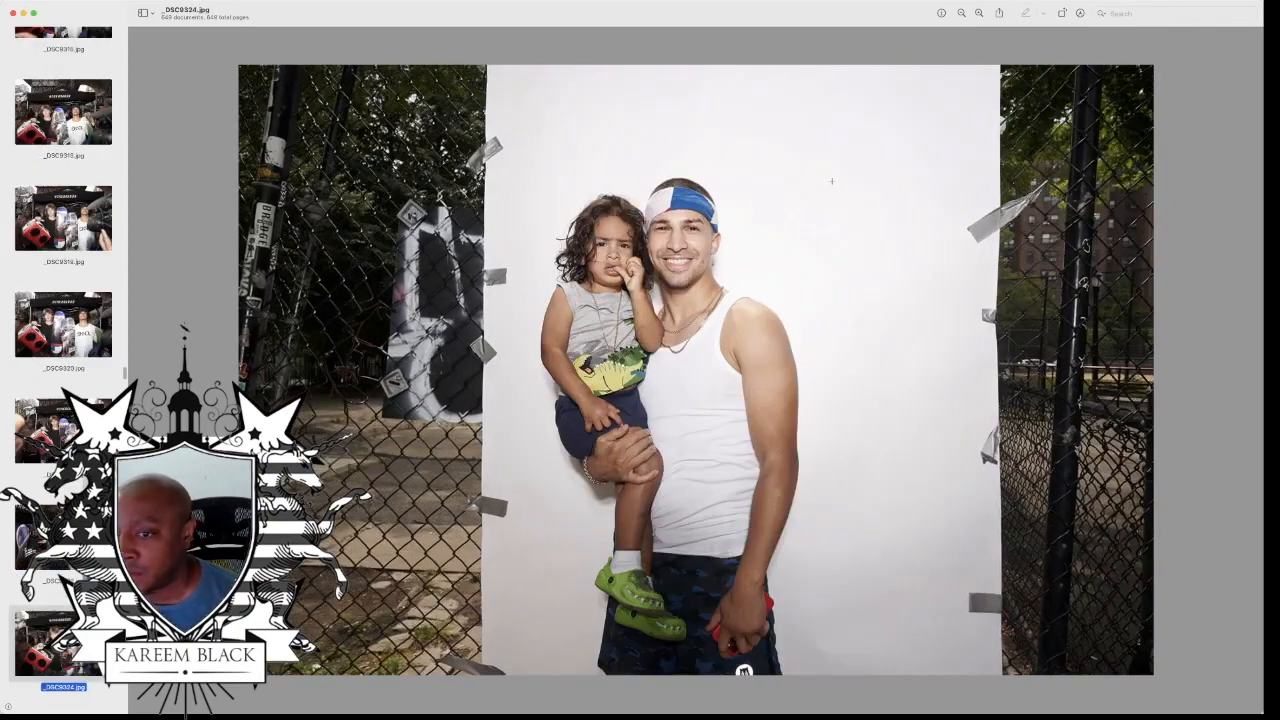
Step: Look through the backdrop portraits from the yellow-beanie pair to the two women holding a banana
key("Down")
key("Down")
key("Down")
key("Down")
key("Down")
key("Down")
key("Down")
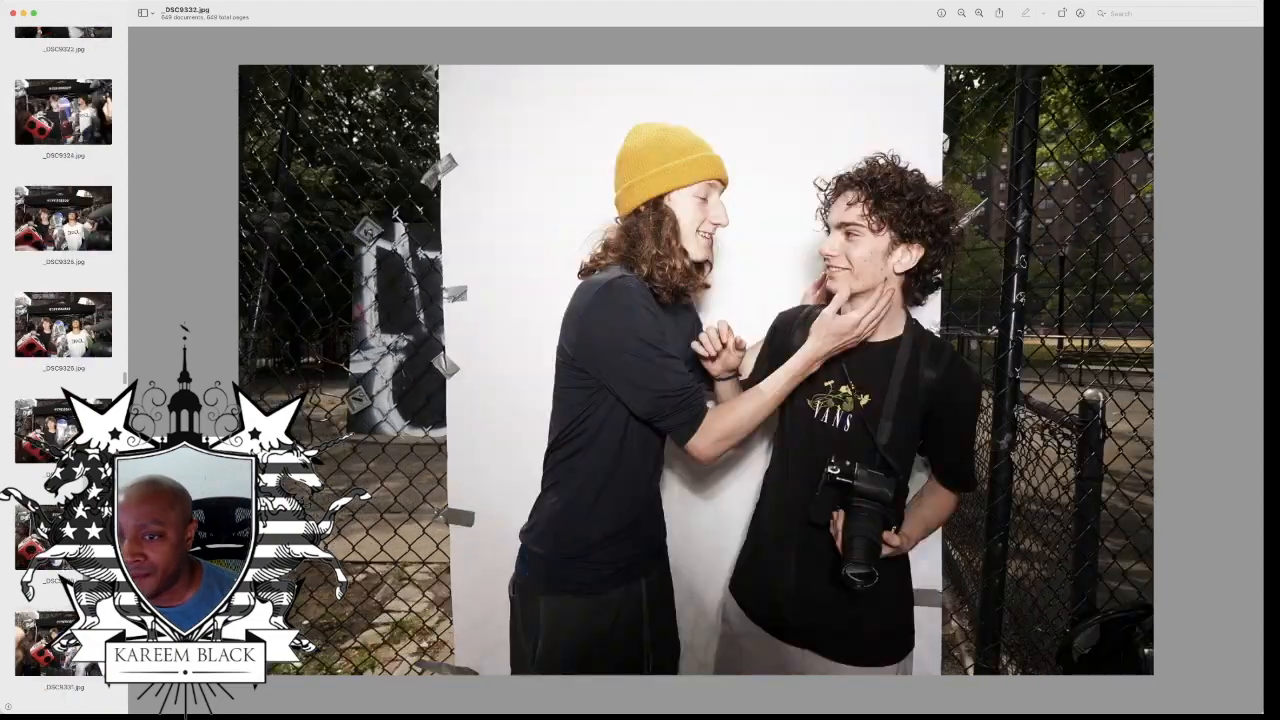
key("Down")
key("Down")
key("Down")
key("Down")
key("Down")
key("Down")
key("Down")
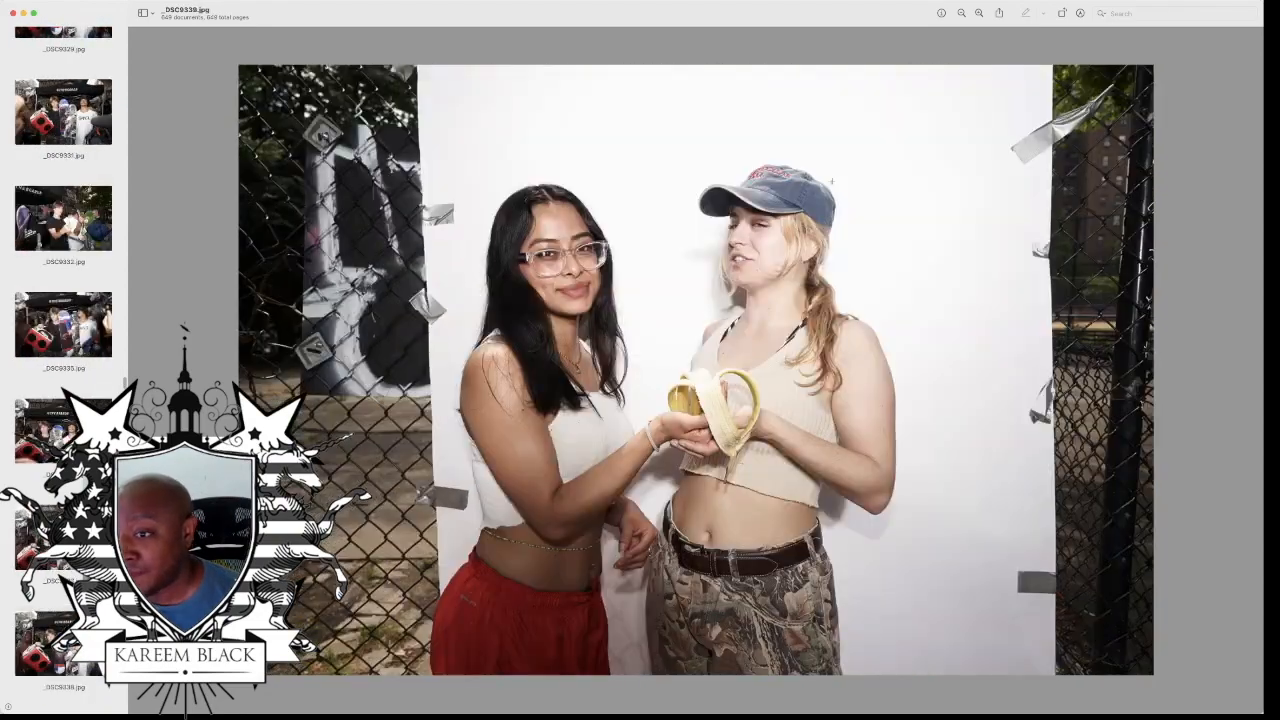
Step: Examine the remaining backdrop portraits of the woman in red trousers and the woman in the blue cap
key("Down")
key("Down")
key("Down")
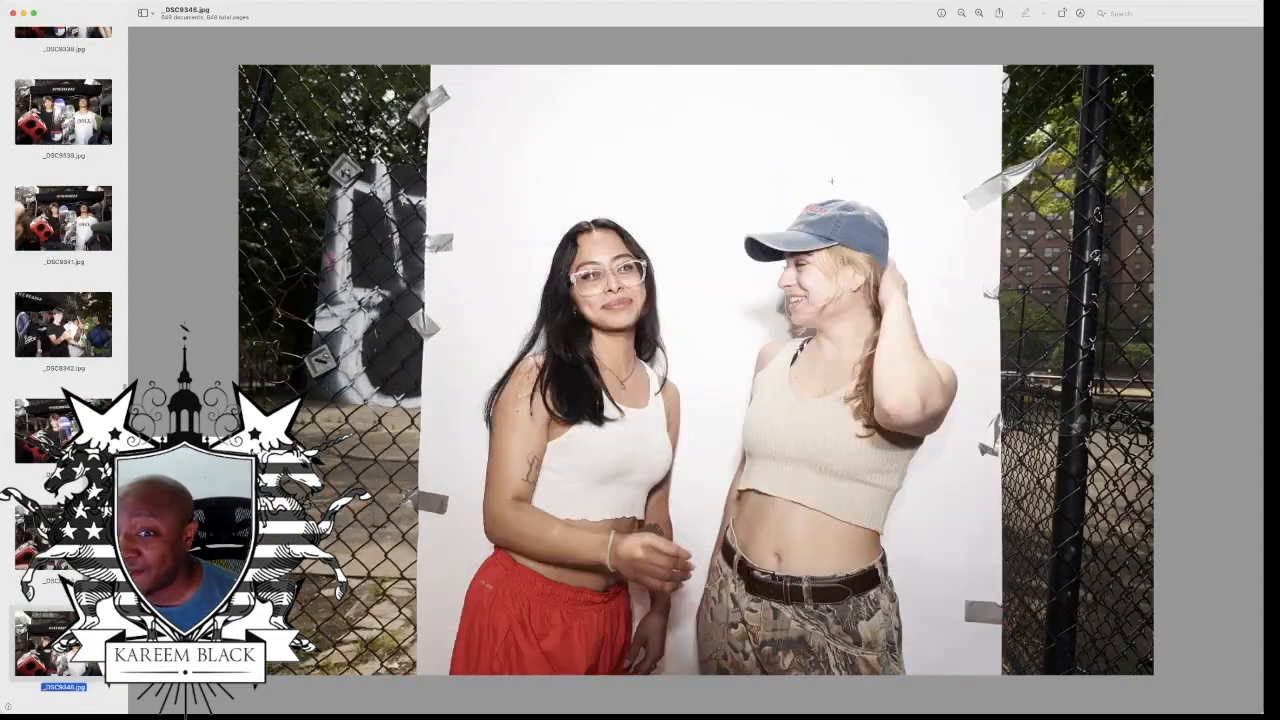
key("Down")
key("Down")
key("Down")
key("Down")
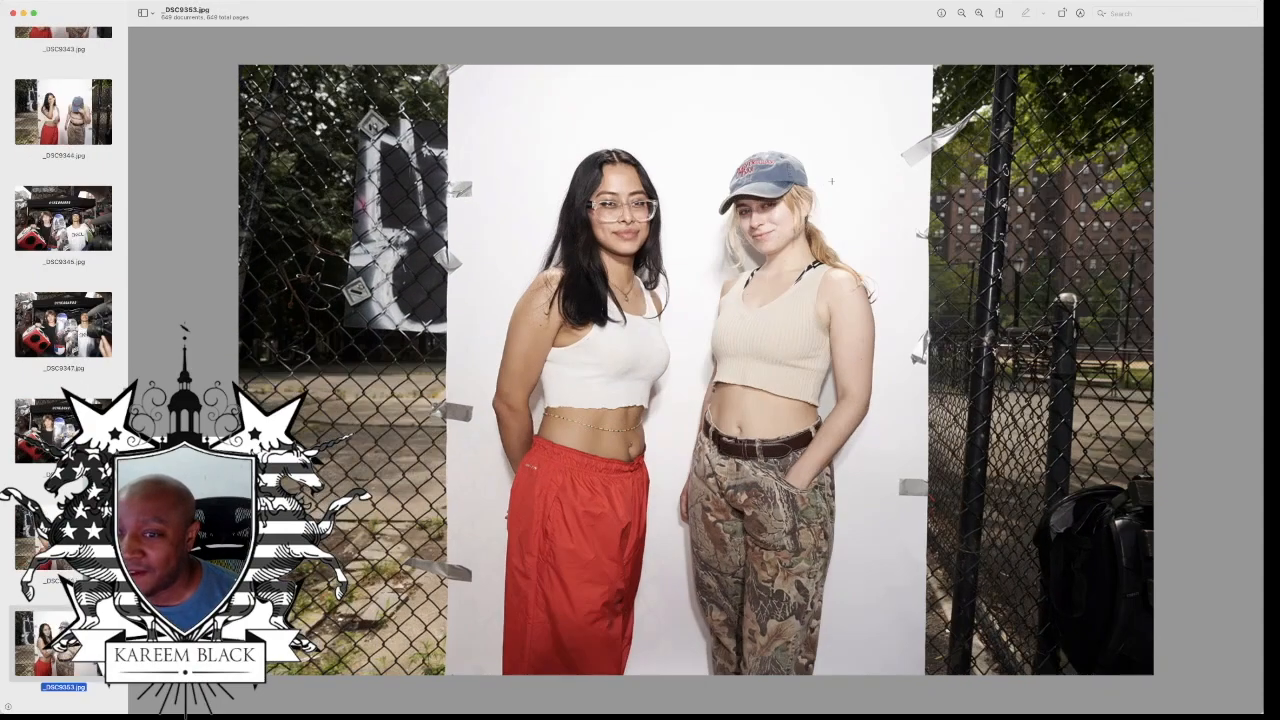
Step: Review the portraits of the person in denim overalls, from the skateboard pose to the chain-link fence shot
key("Down")
key("Down")
key("Down")
key("Down")
key("Down")
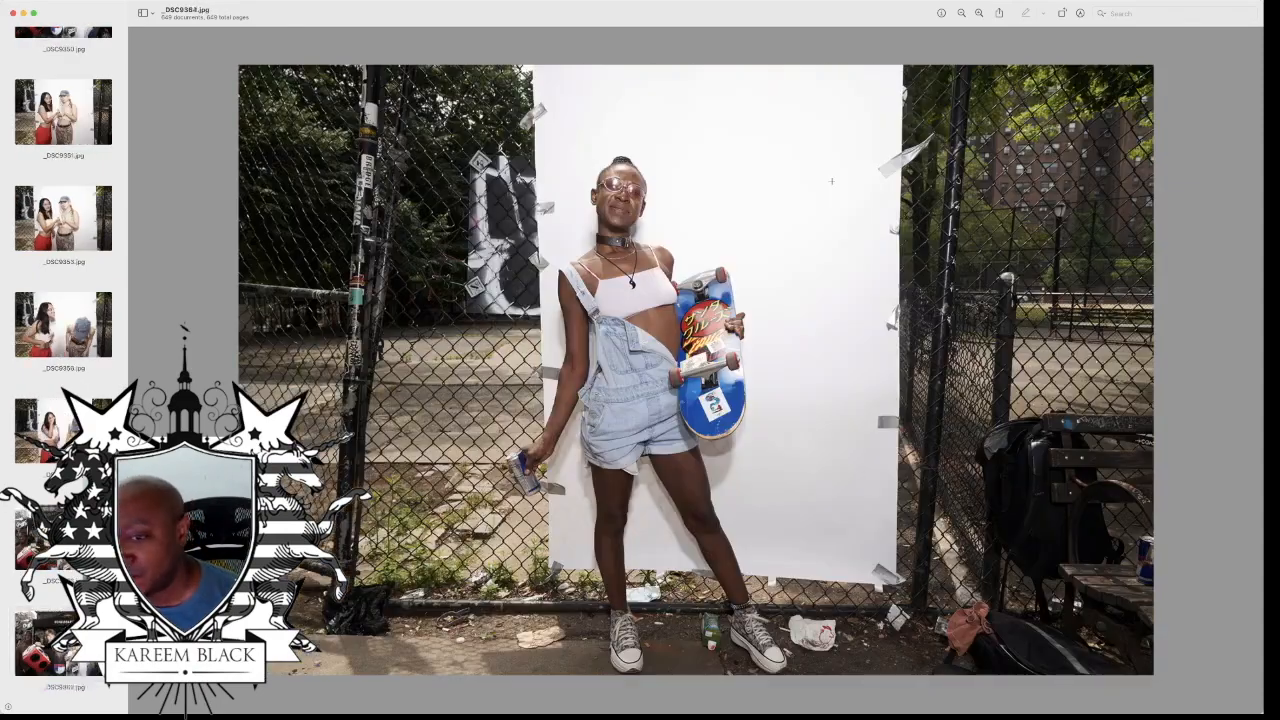
key("Down")
key("Down")
key("Down")
key("Down")
key("Down")
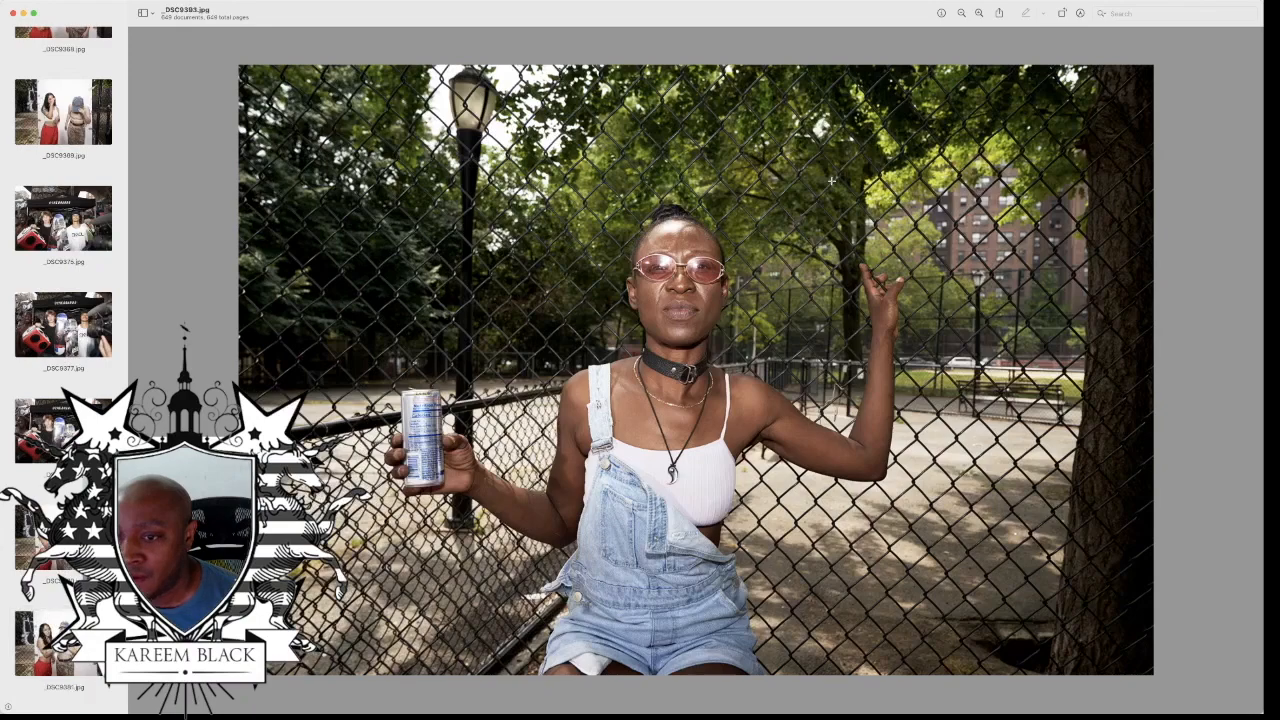
Step: Look through the backdrop portraits of the skater in the red hoodie and layered headgear, including the yellow skateboard poses
key("Down")
key("Down")
key("Down")
key("Down")
key("Down")
key("Down")
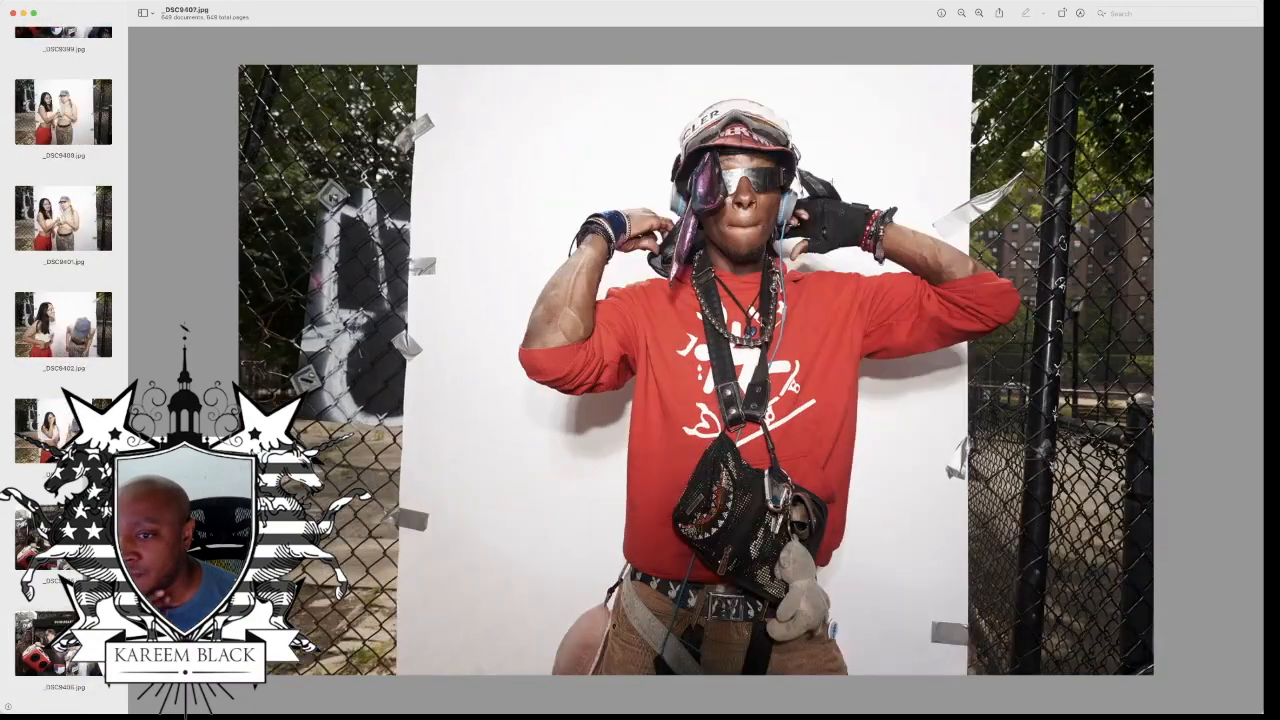
key("Down")
key("Down")
key("Down")
key("Down")
key("Down")
key("Down")
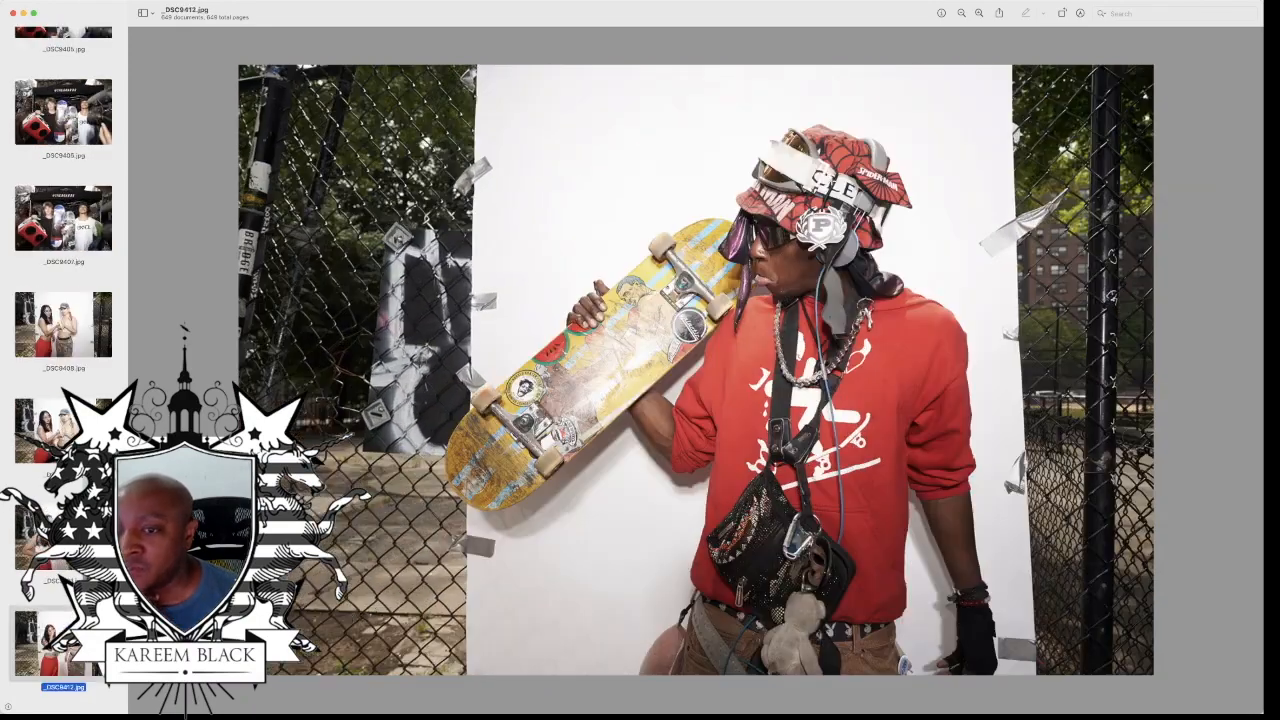
key("Down")
key("Down")
key("Down")
key("Down")
key("Down")
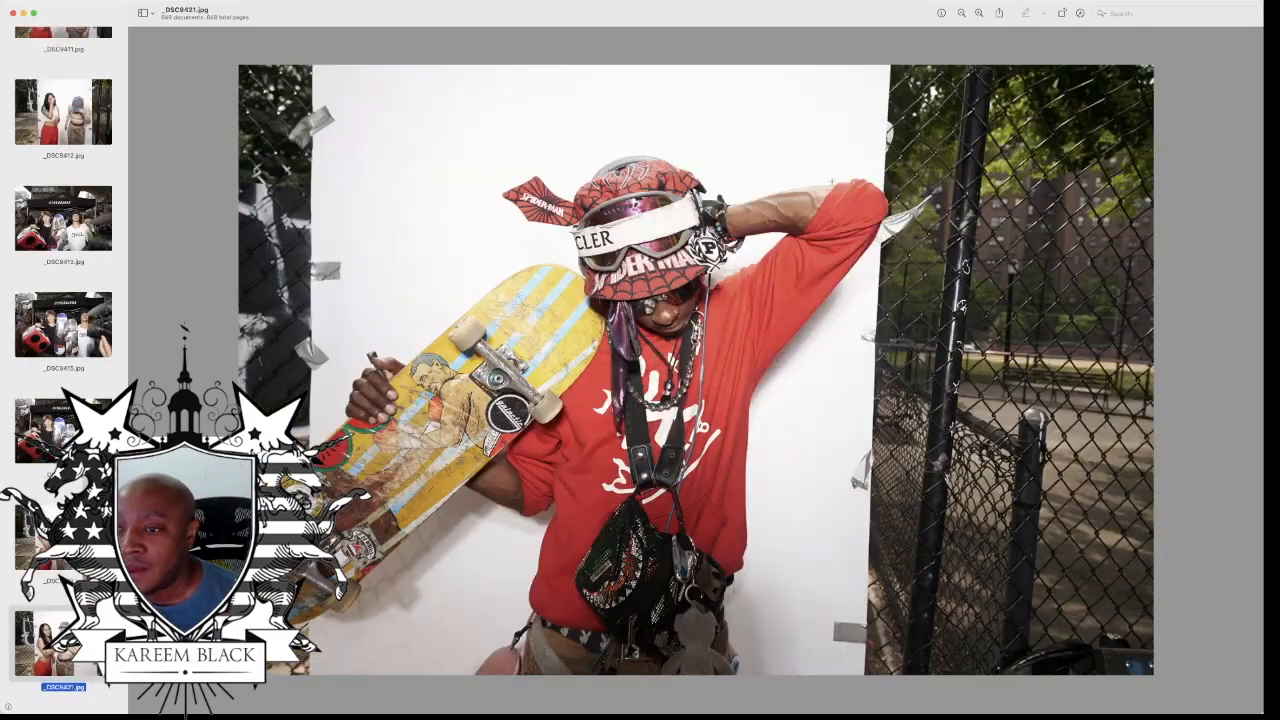
Step: Review the photos from the denim-overalls fence portrait to the seated child in the blue helmet
key("Down")
key("Down")
key("Down")
key("Down")
key("Down")
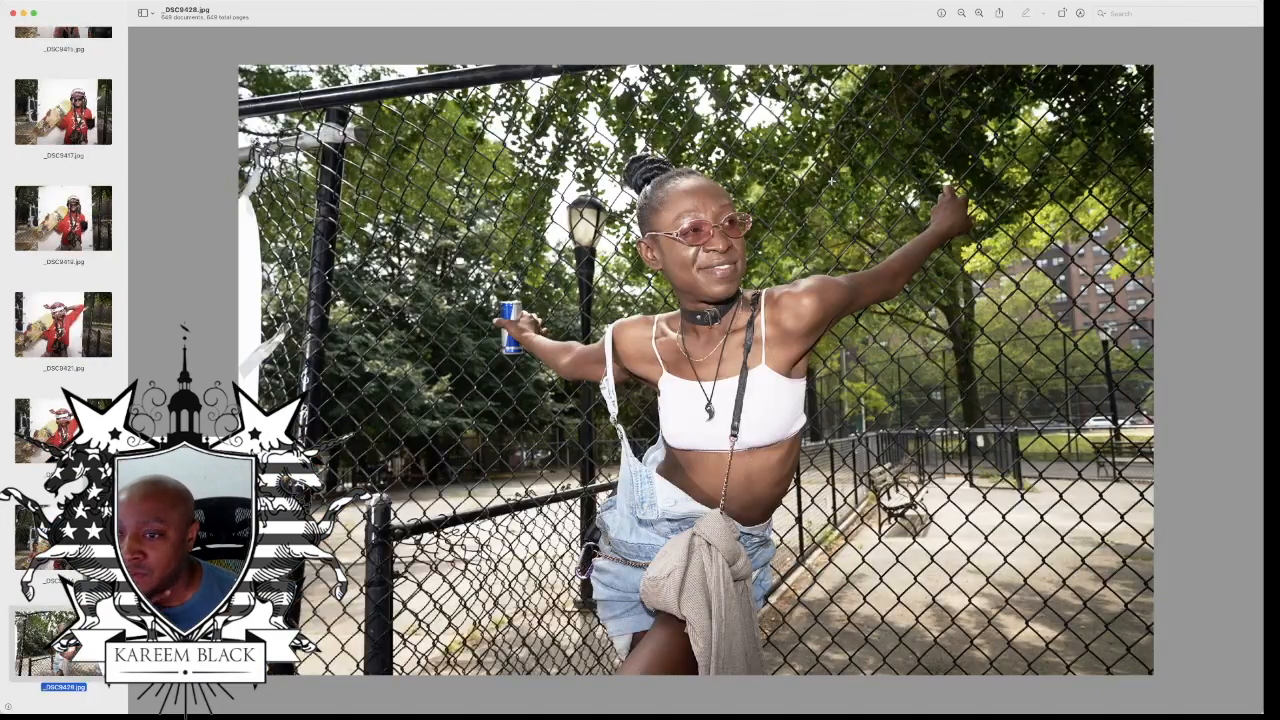
key("Down")
key("Down")
key("Down")
key("Down")
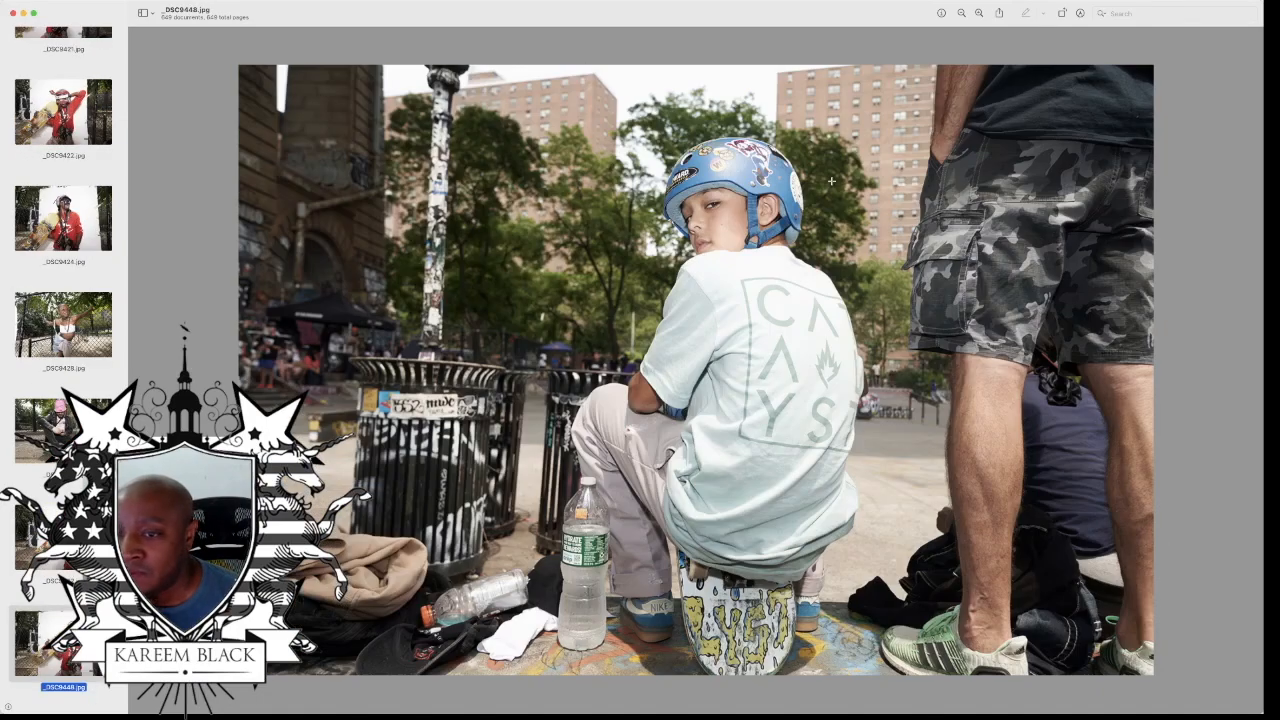
Step: Review the photos following the seated child in the blue helmet, including the group of skaters sitting on the graffiti-covered wall
key("Down")
key("Down")
key("Down")
key("Down")
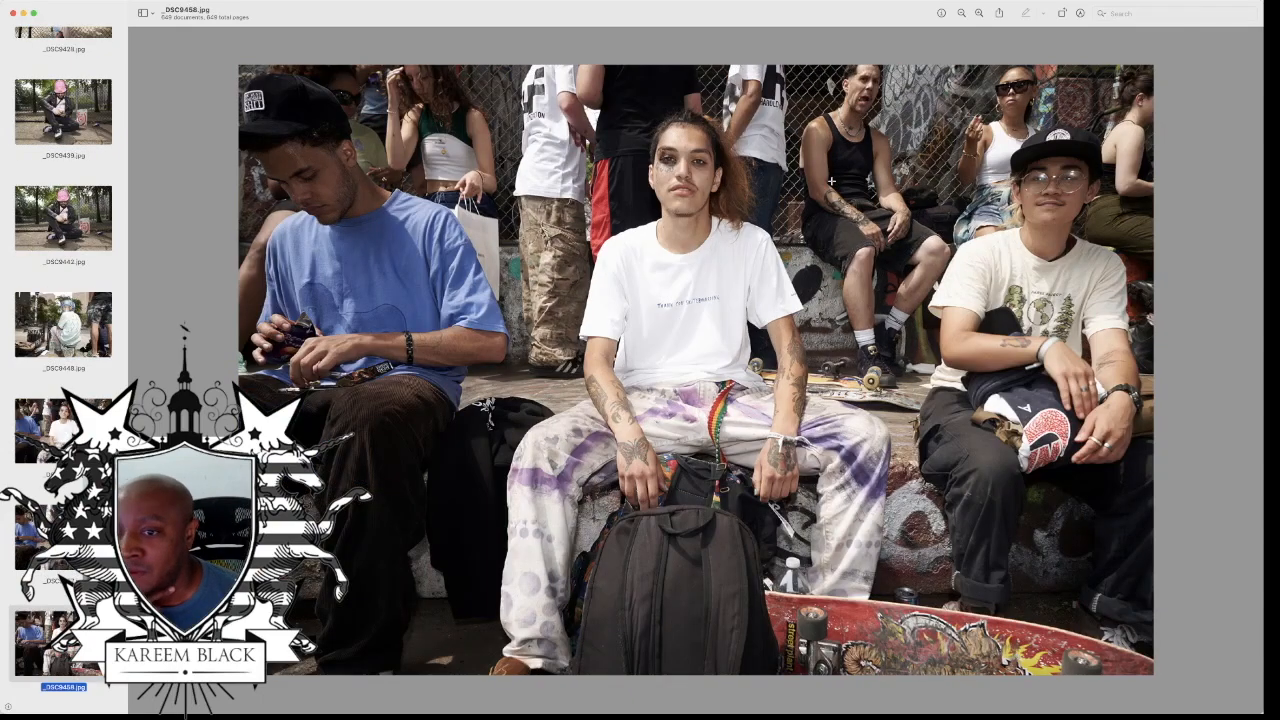
key("Down")
key("Down")
key("Down")
key("Down")
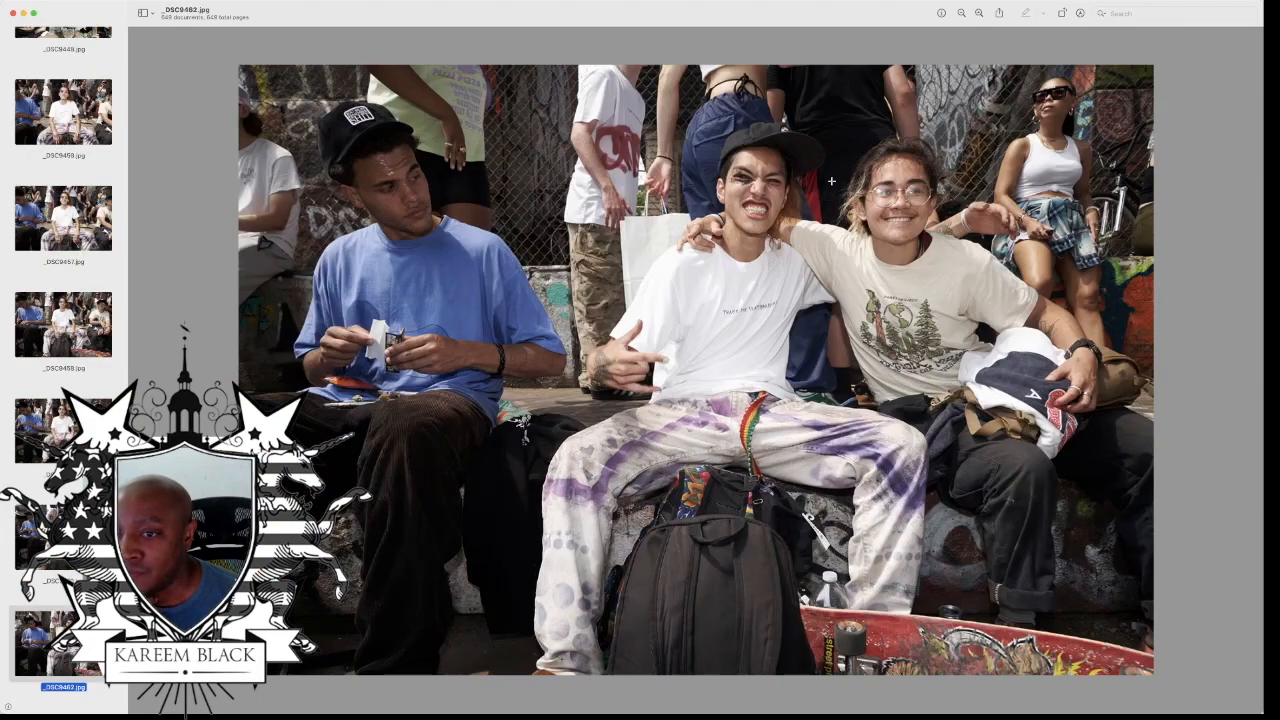
key("Down")
key("Down")
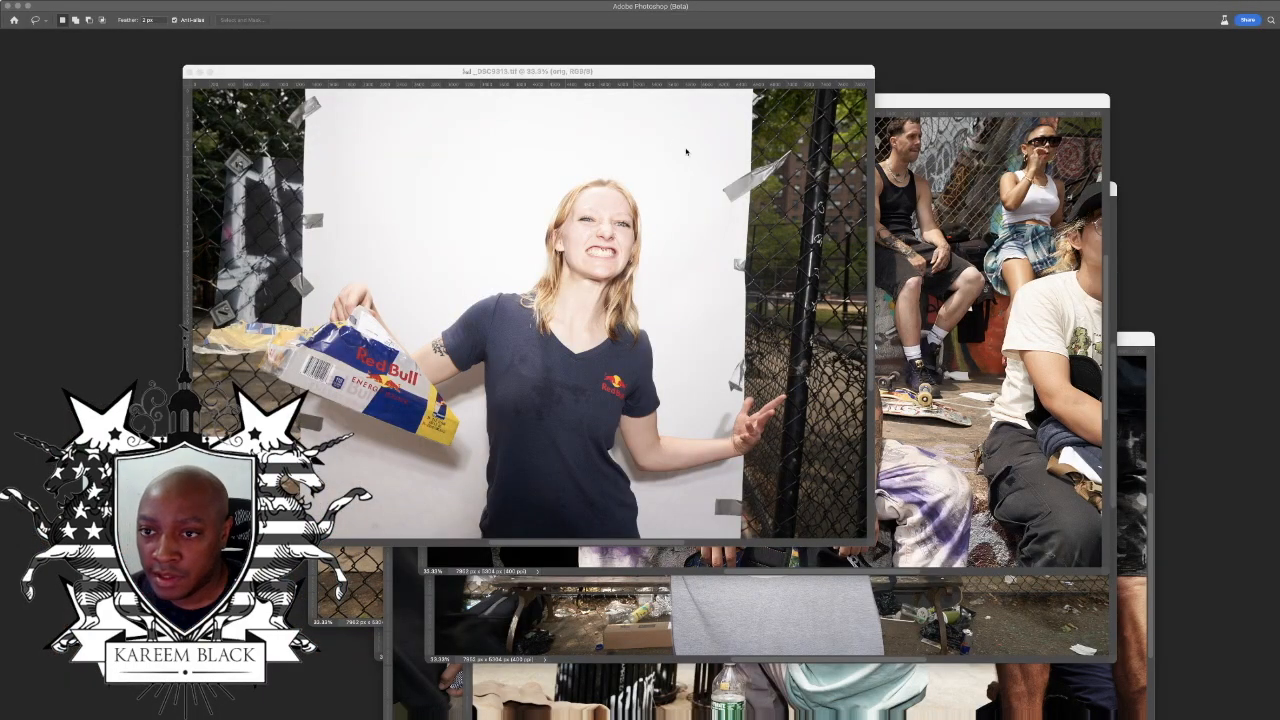
Step: In Photoshop, spread out the overlapping photo windows and bring the red-hoodie skater's portrait, _DSC9424.tif, to the front, fitted to the screen
left_click_drag(660, 77, 634, 70)
left_click_drag(939, 107, 689, 145)
left_click_drag(931, 188, 784, 118)
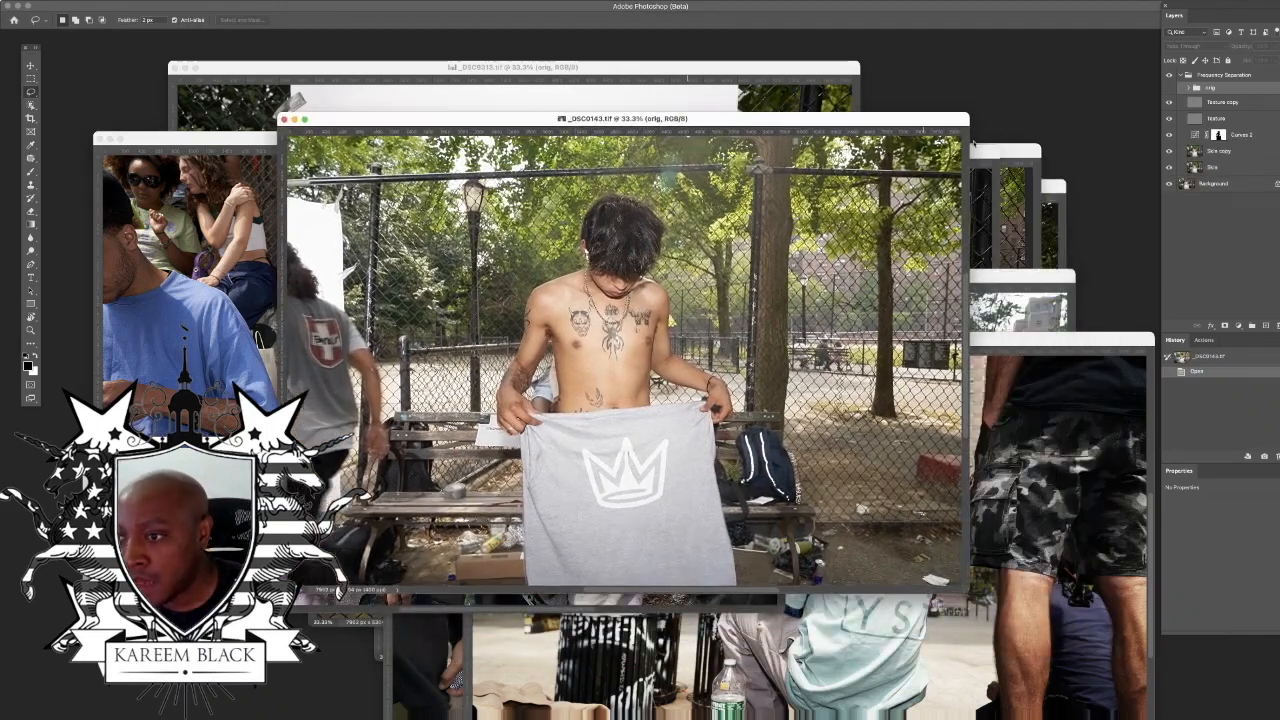
left_click_drag(1027, 152, 910, 95)
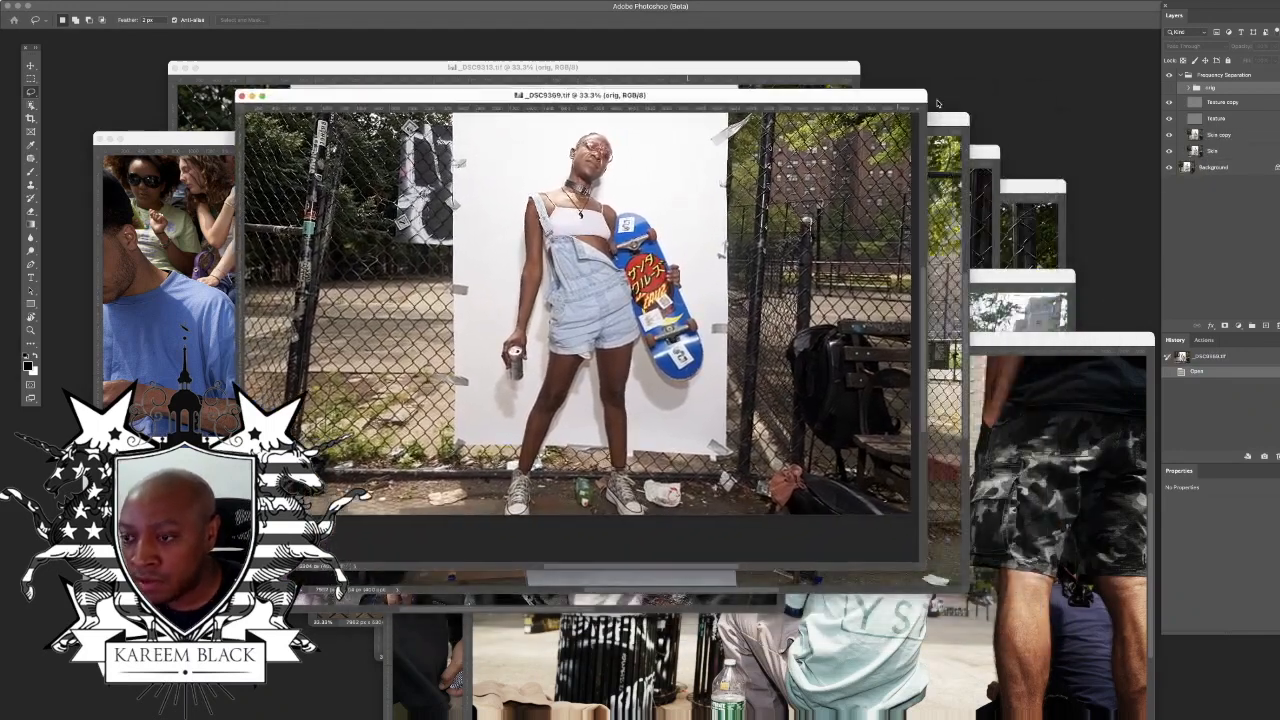
left_click_drag(1031, 188, 1001, 76)
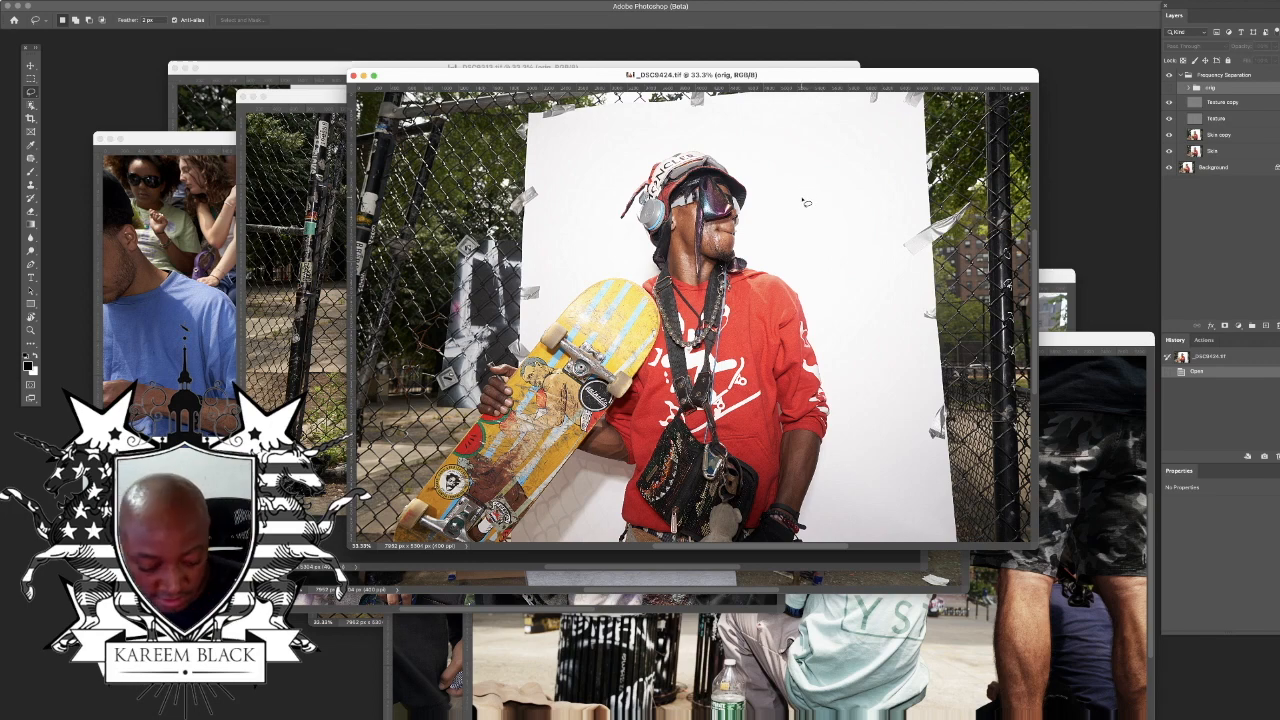
key("super+0")
left_click_drag(926, 48, 720, 42)
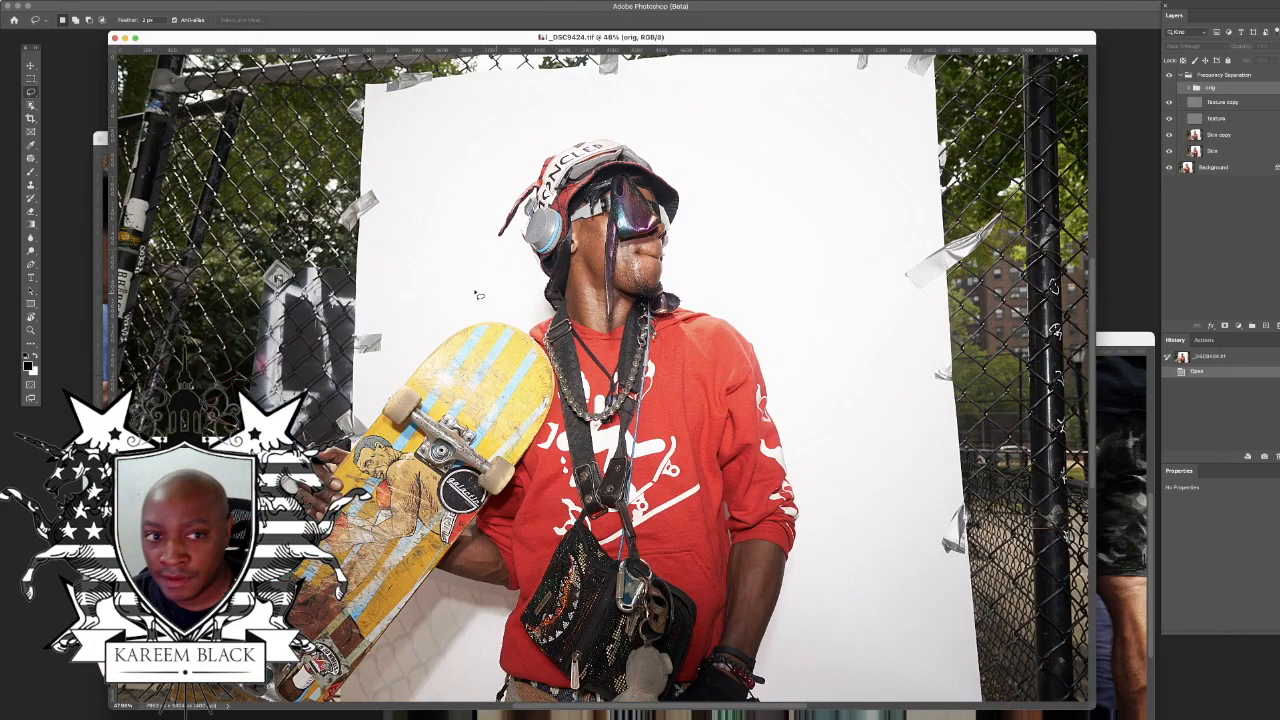
Step: Enlarge the portrait's window and select the skater in the red hoodie on the Skin copy layer with the Object Selection tool
key("super+minus")
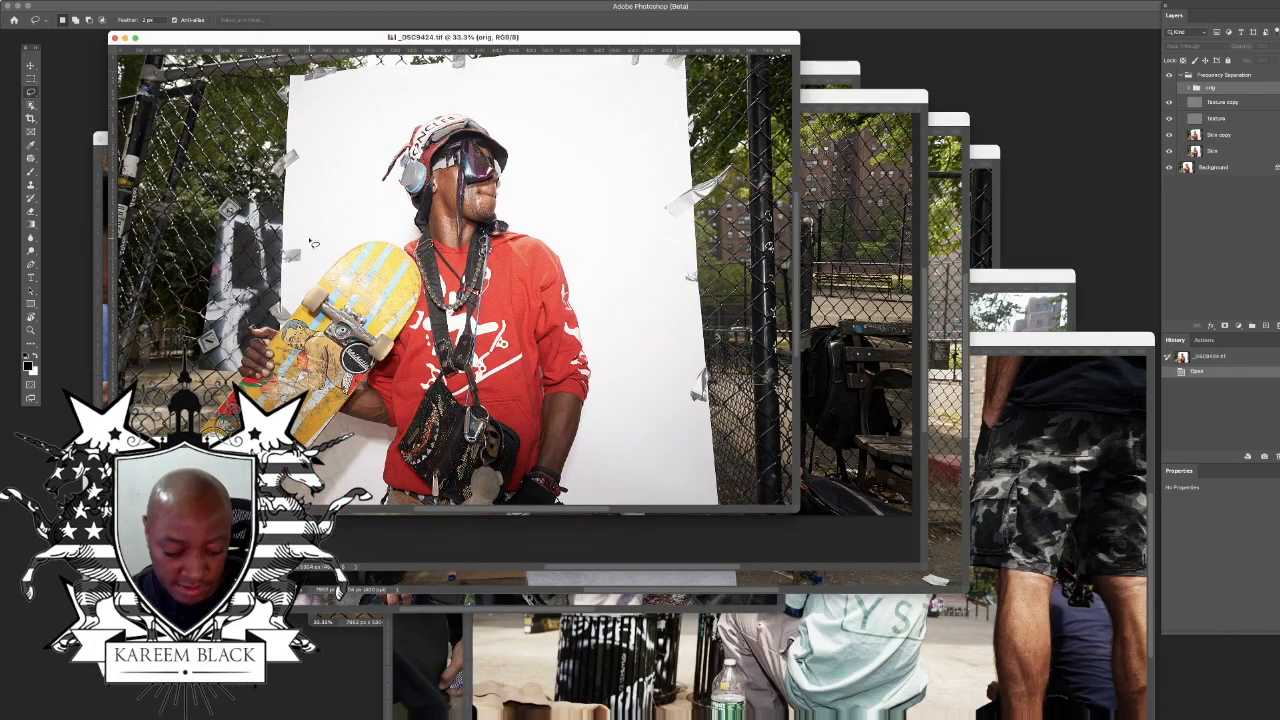
key("super+plus")
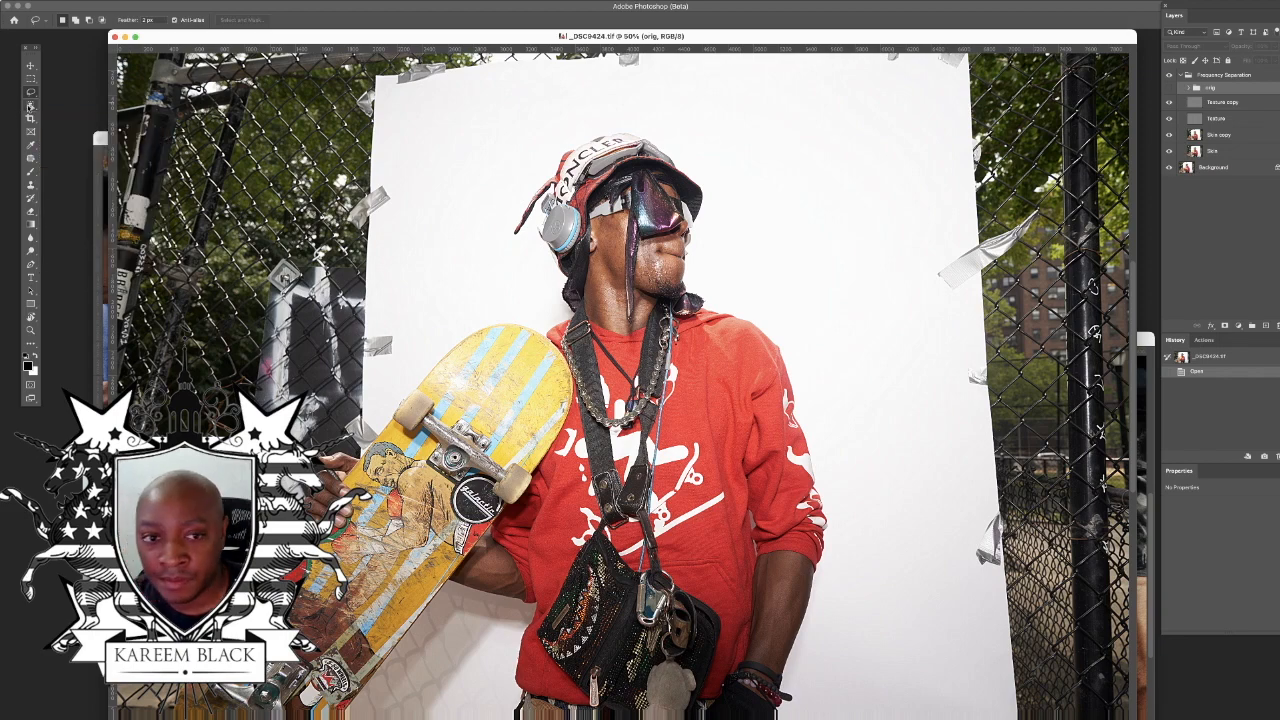
left_click(30, 105)
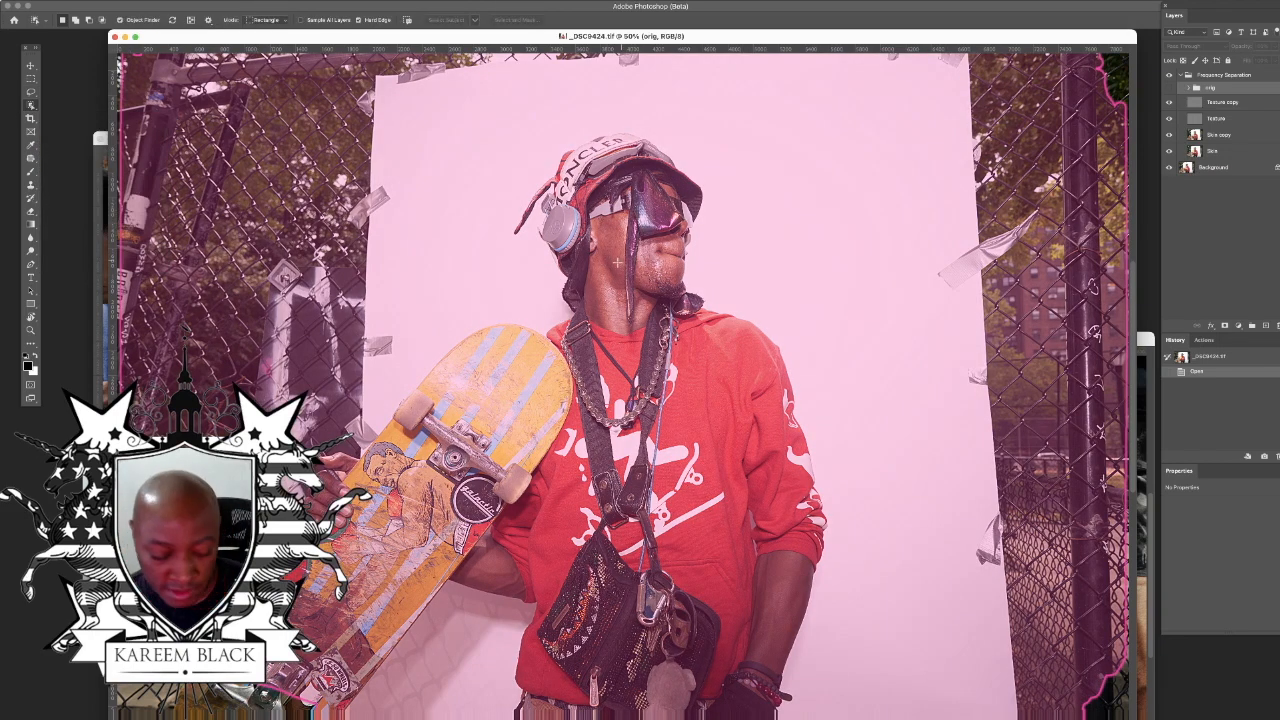
key("super+minus")
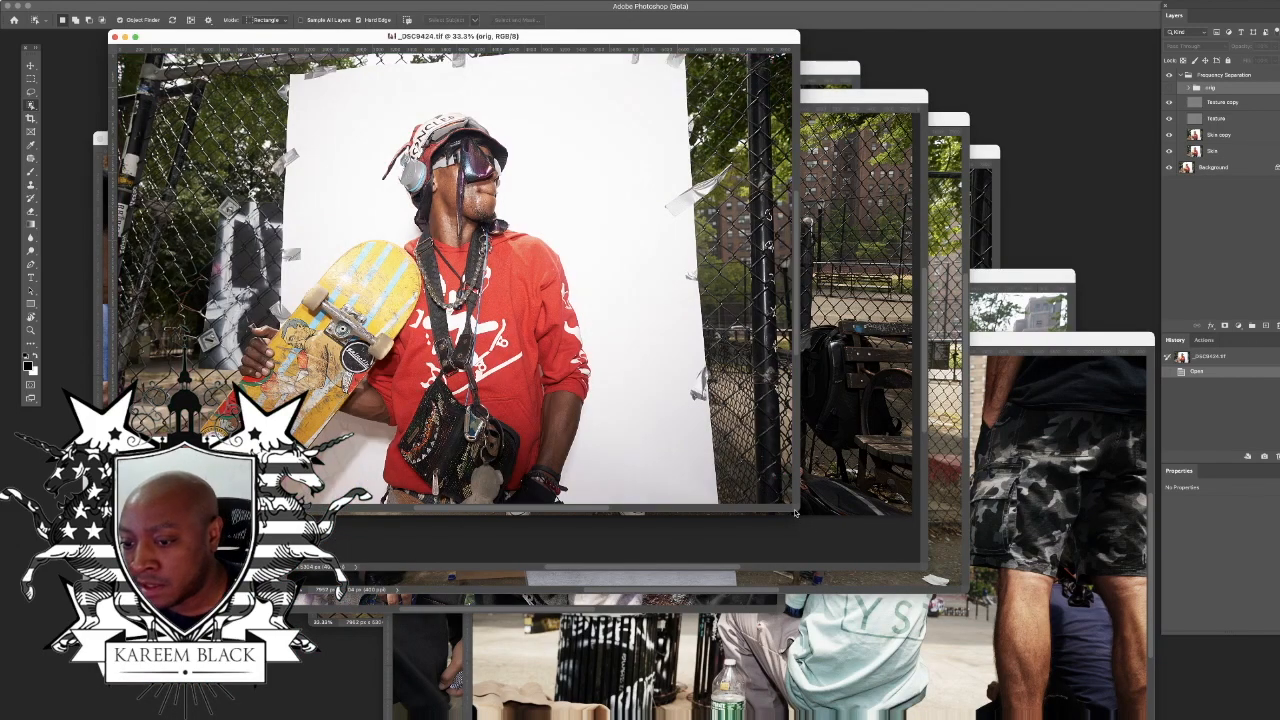
left_click_drag(793, 511, 1146, 674)
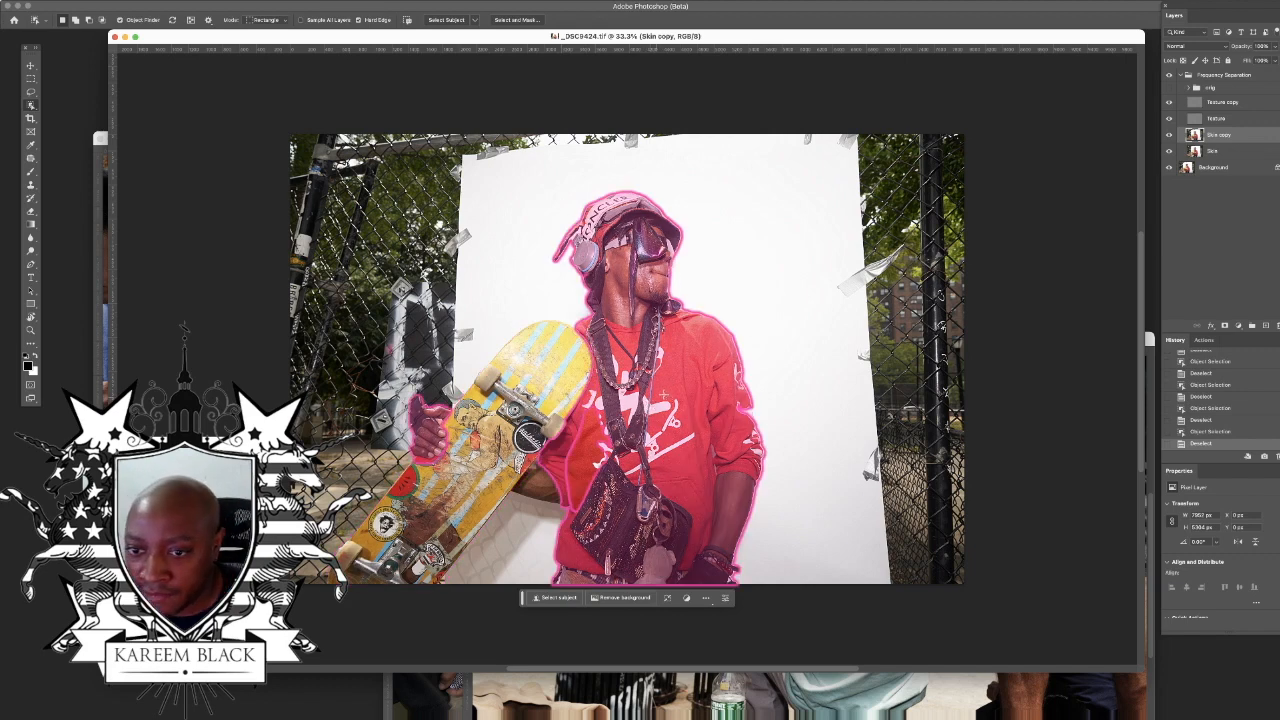
left_click(683, 394)
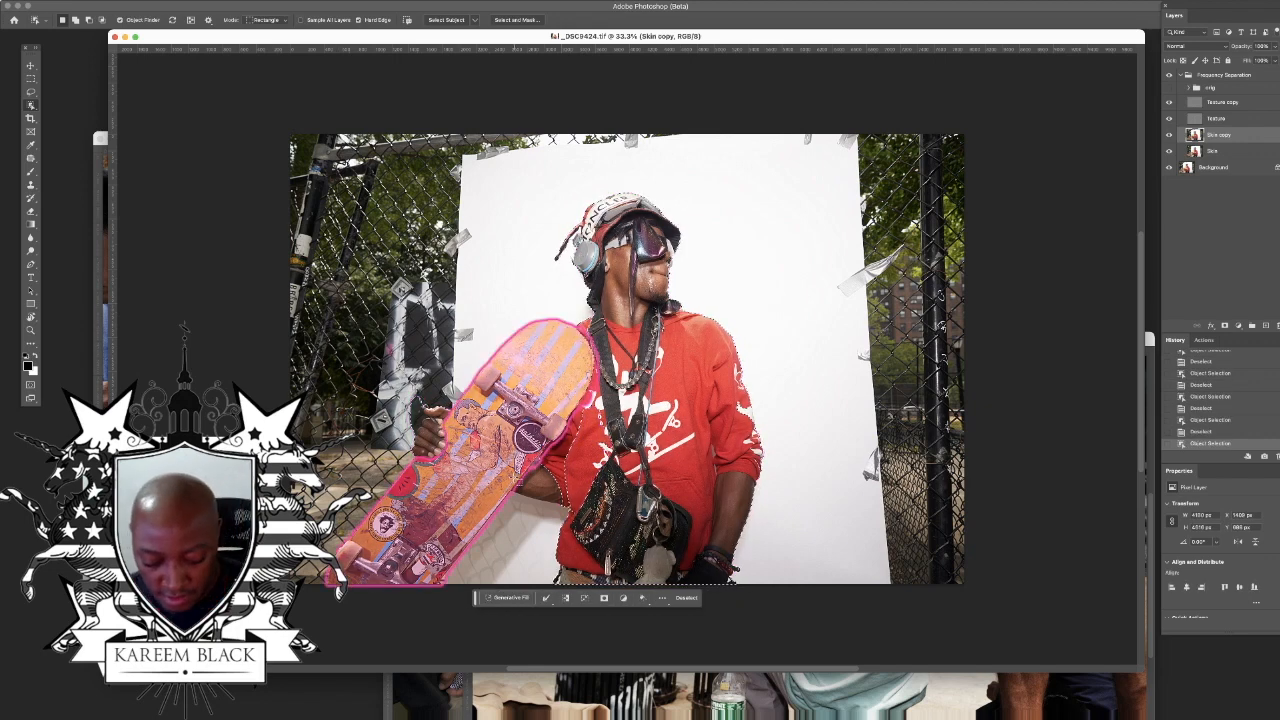
Step: Add the missed white graphics along the hoodie's outer sleeve to the selection with the Lasso tool
key("super+plus")
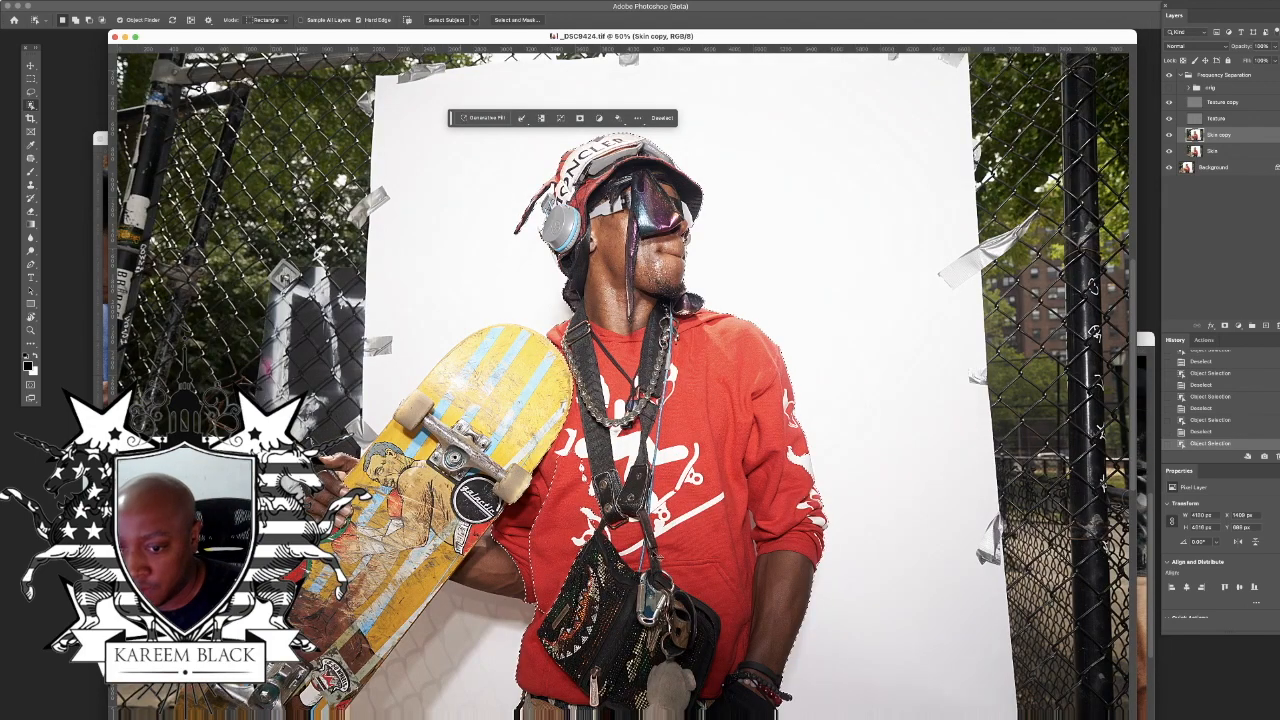
key("super+plus")
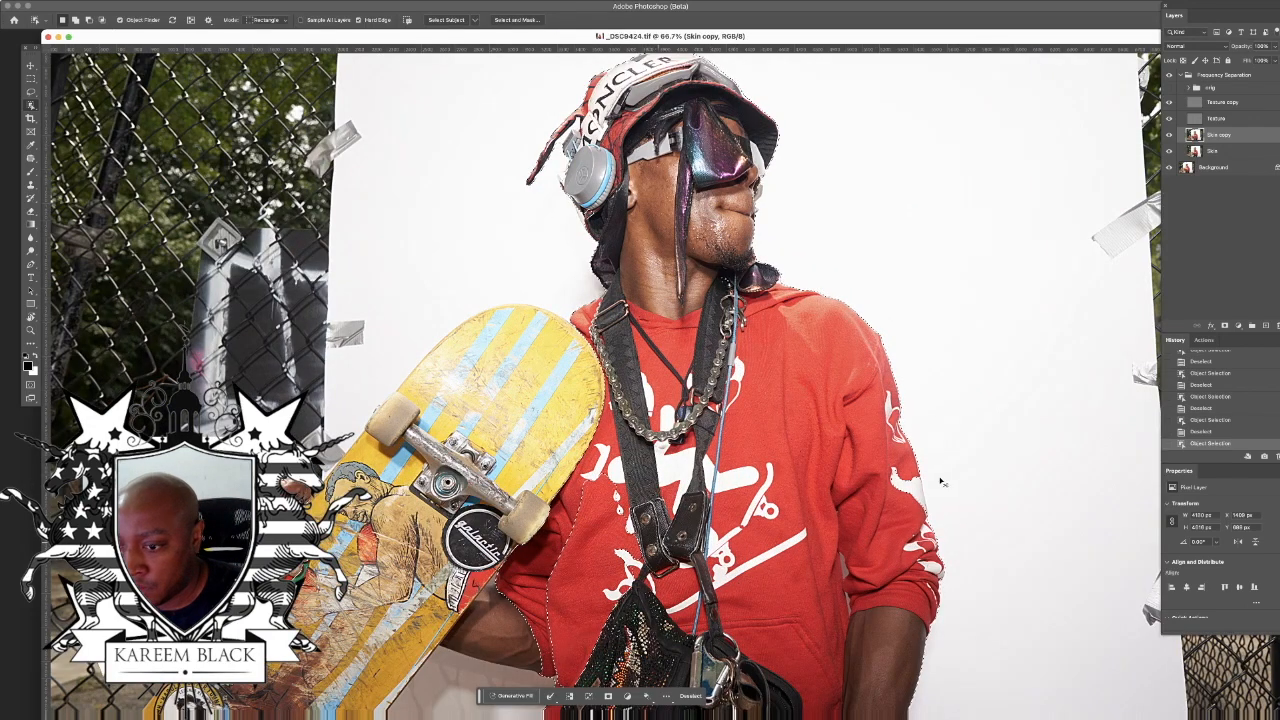
key("super+plus")
key("super+plus")
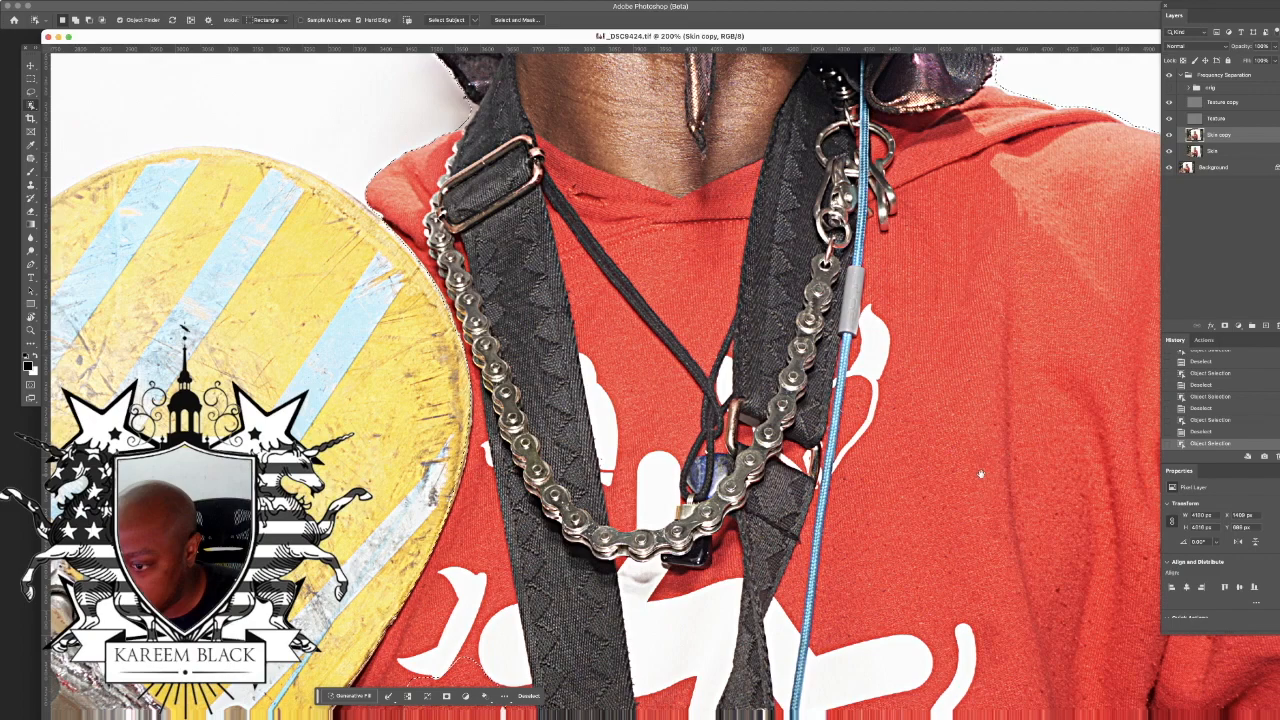
scroll(852, 462, "right", 10)
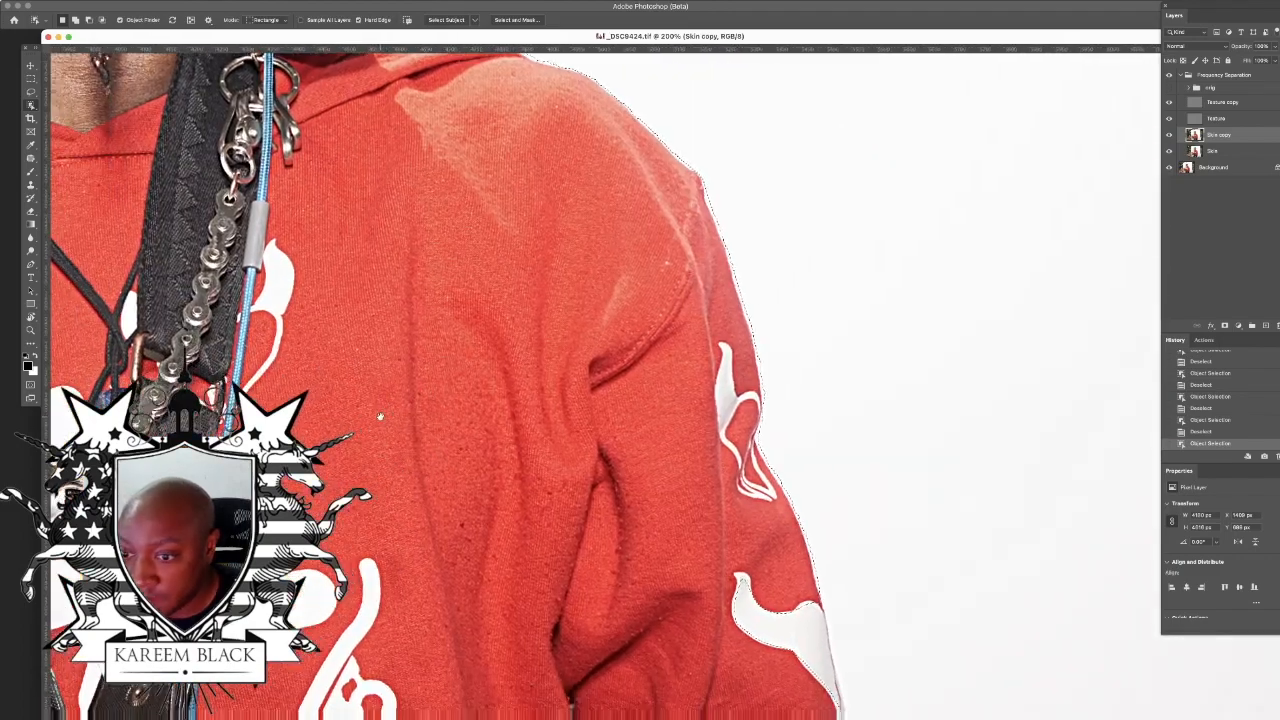
scroll(770, 591, "down", 8)
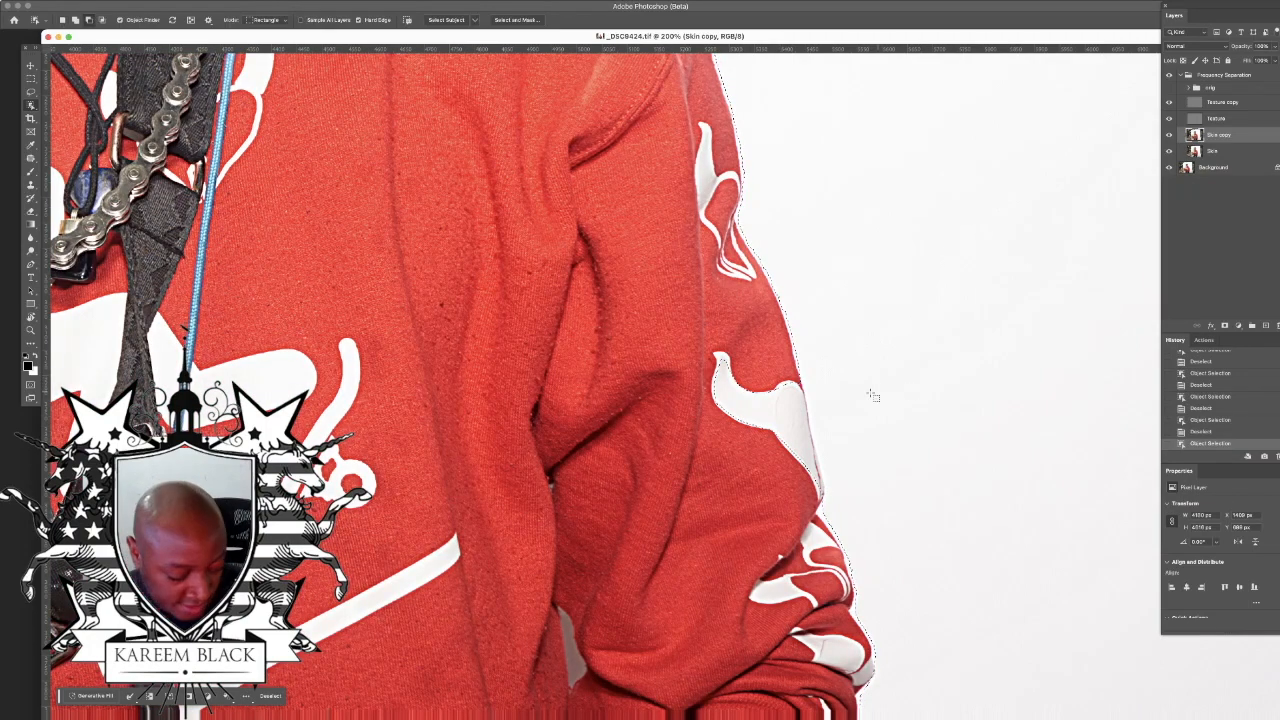
left_click(31, 91)
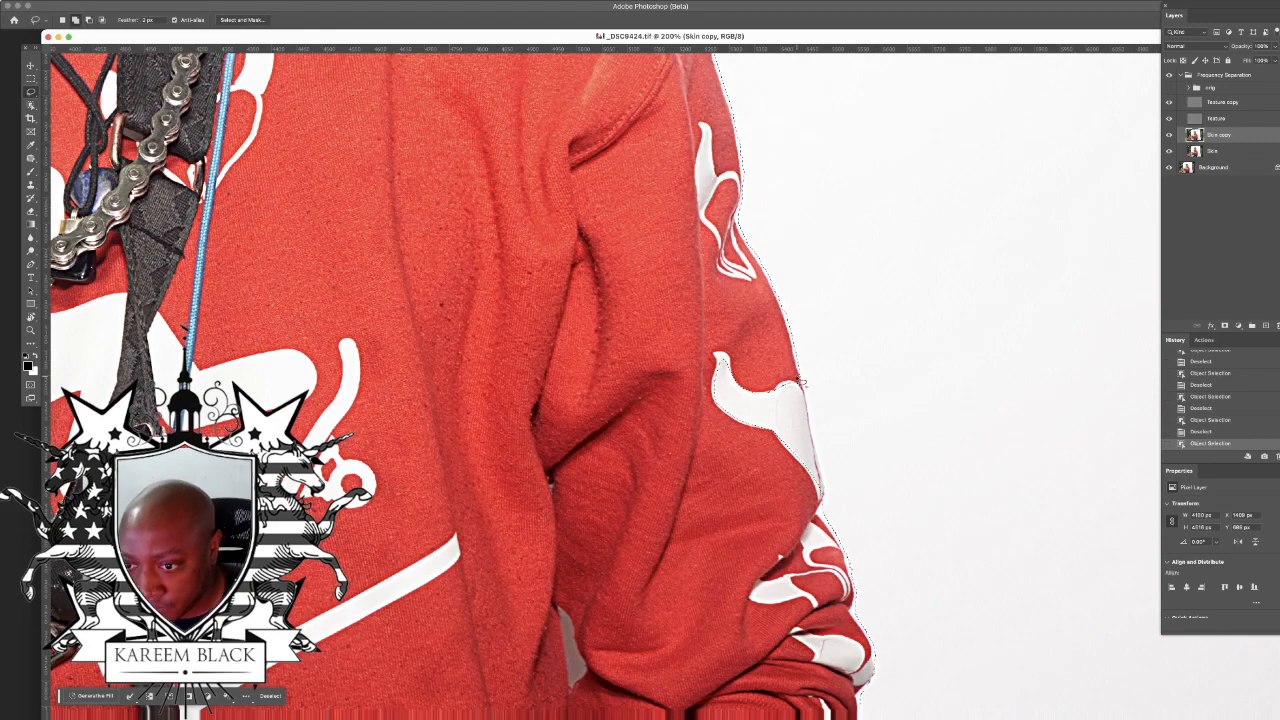
mouse_move(807, 386)
left_mouse_down()
mouse_move(817, 505)
mouse_move(790, 493)
left_mouse_up()
mouse_move(772, 432)
left_mouse_down()
mouse_move(779, 407)
mouse_move(801, 430)
mouse_move(774, 356)
mouse_move(752, 427)
mouse_move(817, 445)
mouse_move(752, 512)
left_mouse_up()
Step: Extend the selection with the Lasso over the hoodie area beside the skateboard and the forearm below it
scroll(752, 512, "down", 2)
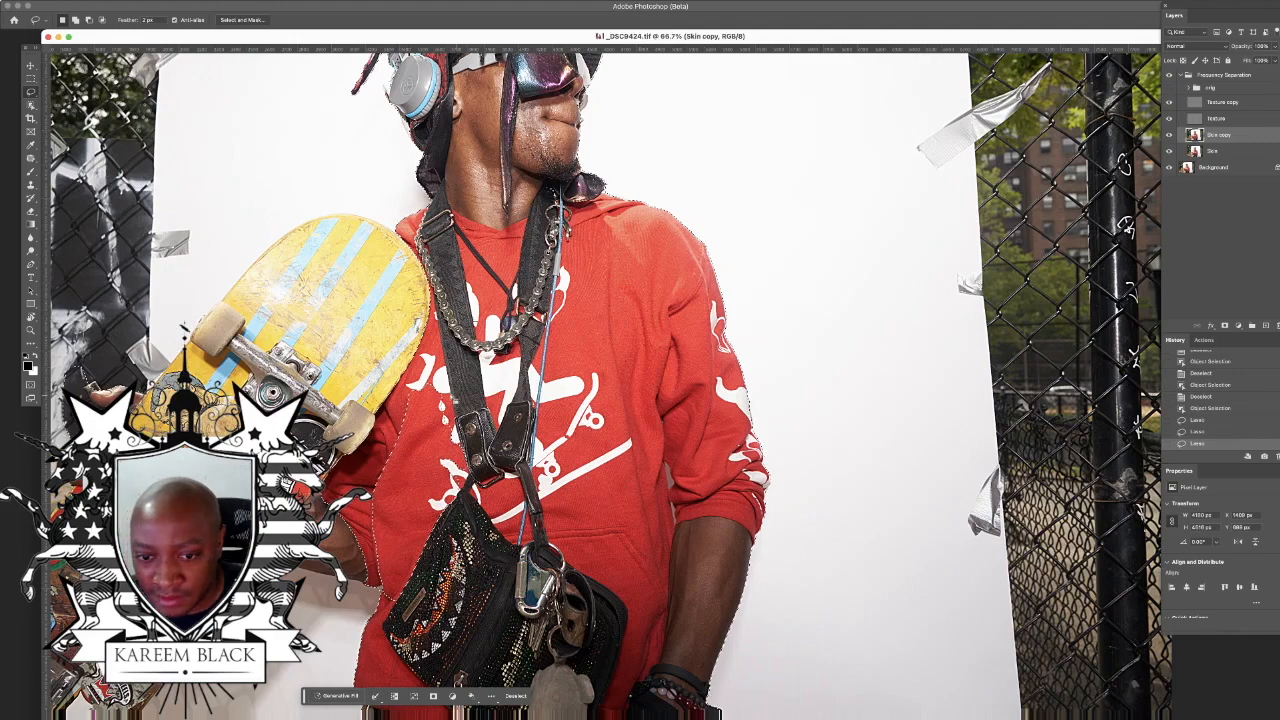
mouse_move(418, 386)
left_mouse_down()
mouse_move(375, 455)
mouse_move(381, 574)
mouse_move(444, 598)
mouse_move(471, 381)
mouse_move(462, 392)
left_mouse_up()
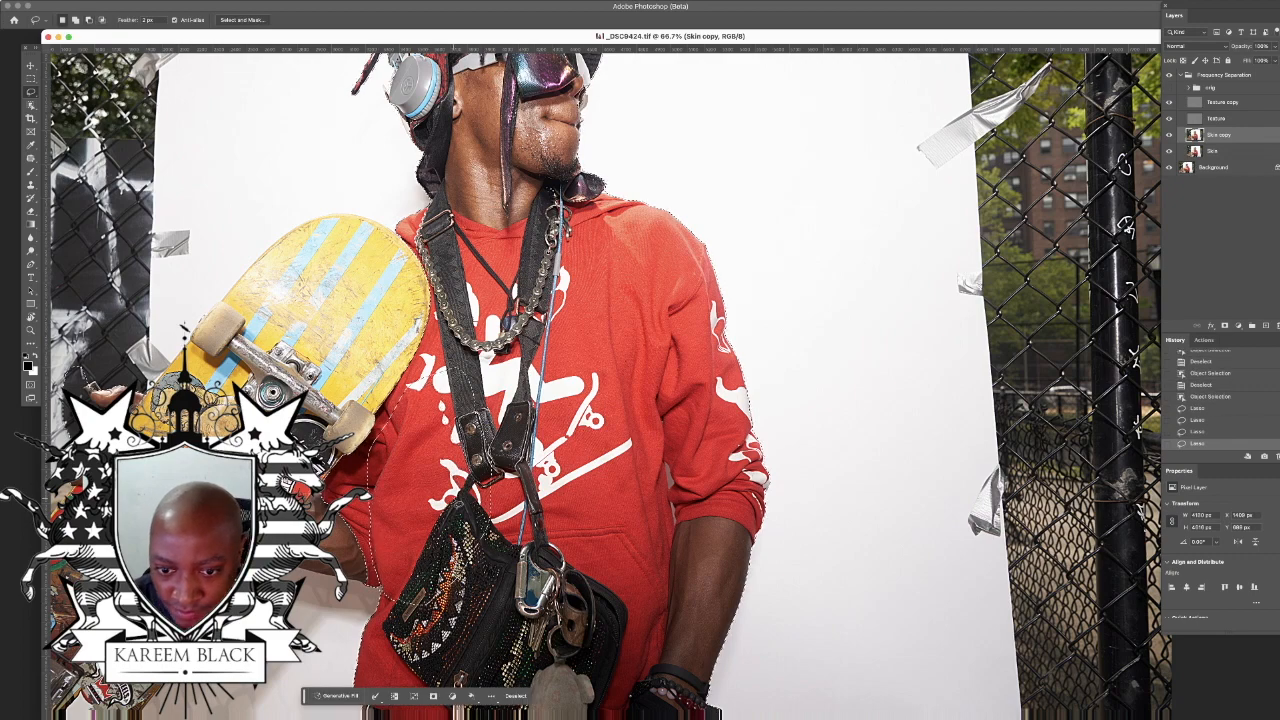
mouse_move(381, 600)
left_mouse_down()
mouse_move(396, 628)
mouse_move(520, 570)
mouse_move(500, 365)
mouse_move(443, 370)
mouse_move(386, 418)
mouse_move(369, 458)
mouse_move(372, 522)
mouse_move(394, 542)
mouse_move(418, 520)
left_mouse_up()
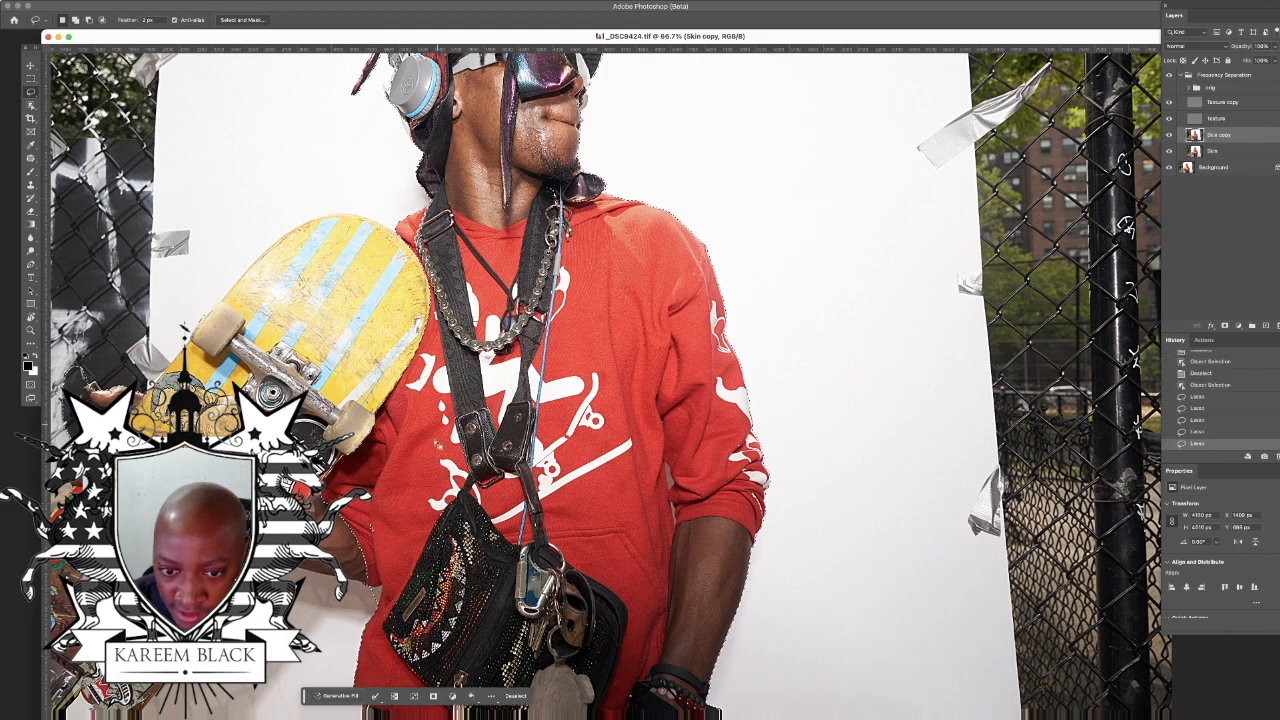
scroll(600, 380, "down", 5)
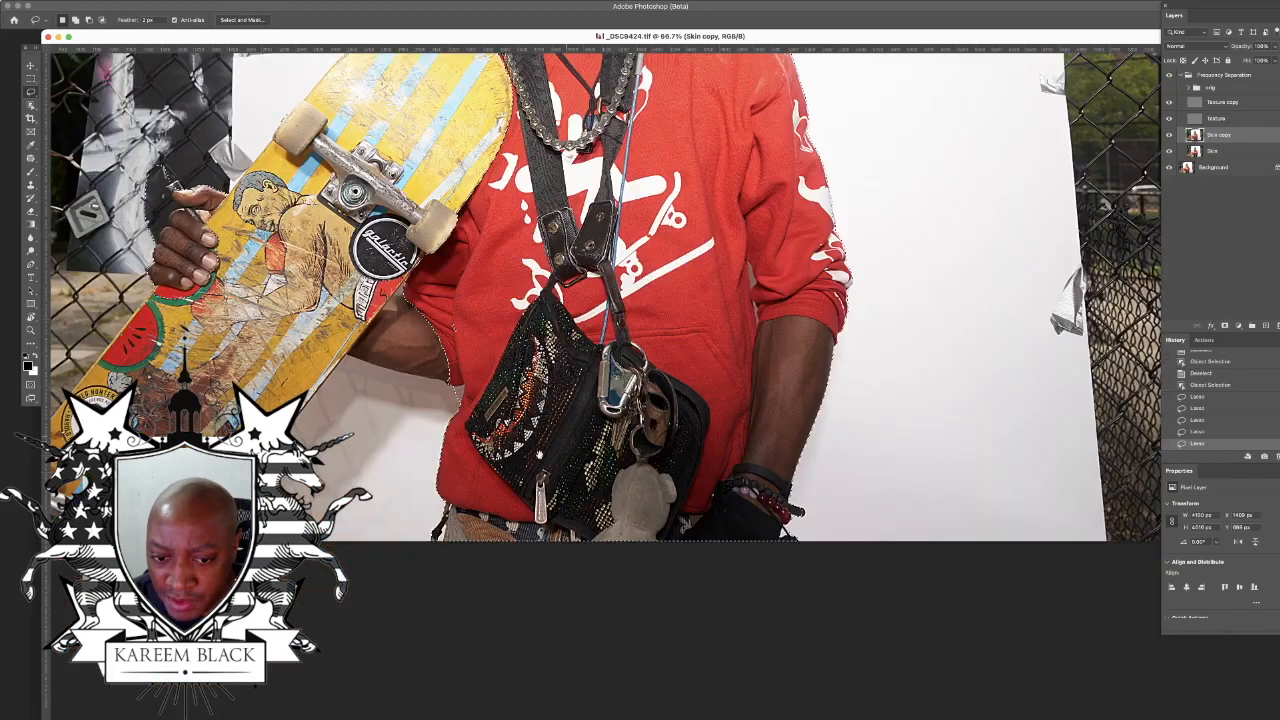
mouse_move(412, 297)
left_mouse_down()
mouse_move(350, 365)
mouse_move(428, 384)
mouse_move(518, 384)
left_mouse_up()
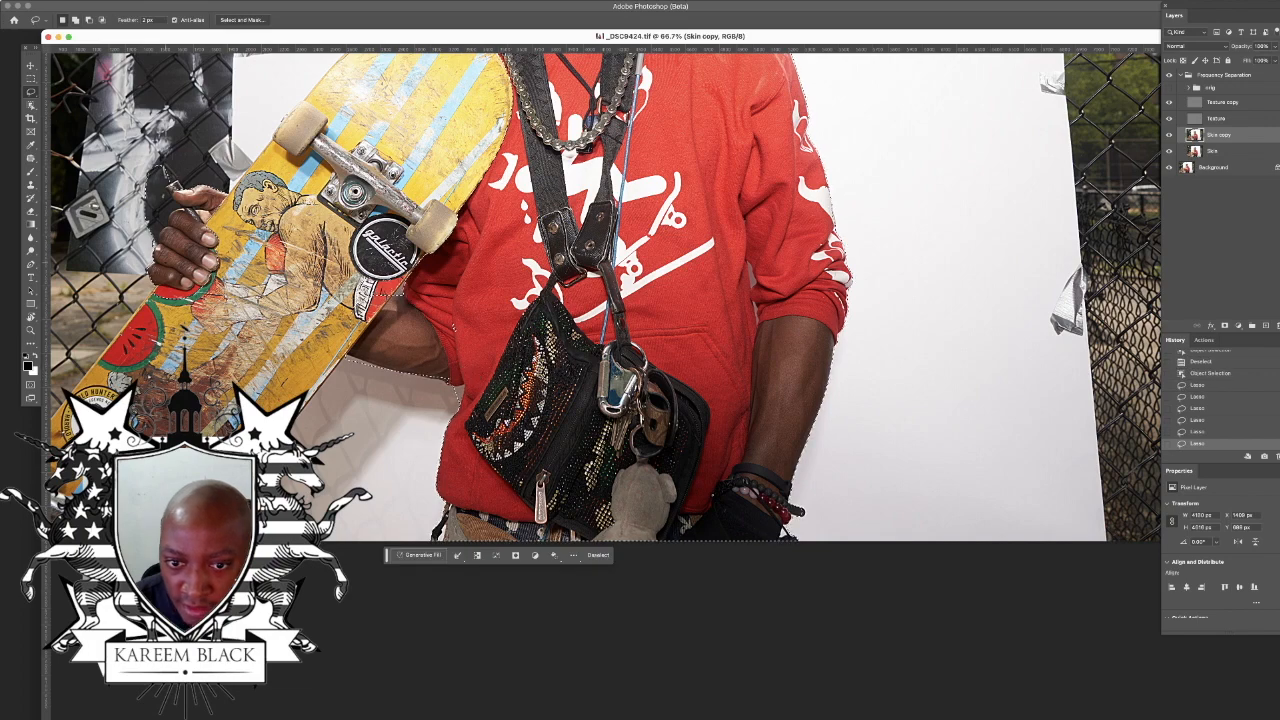
Step: Add the yellow skateboard to the skater's selection with the Object Selection tool
left_click(30, 105)
key("ctrl+minus")
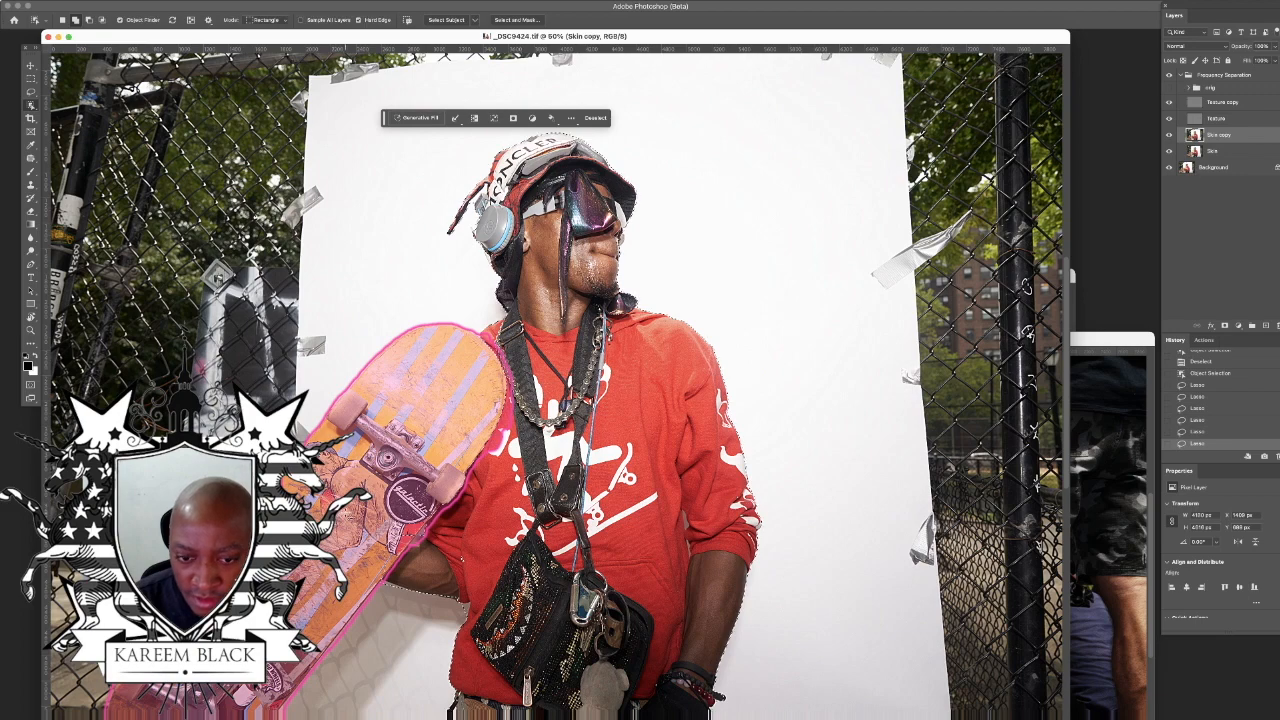
left_click(347, 517)
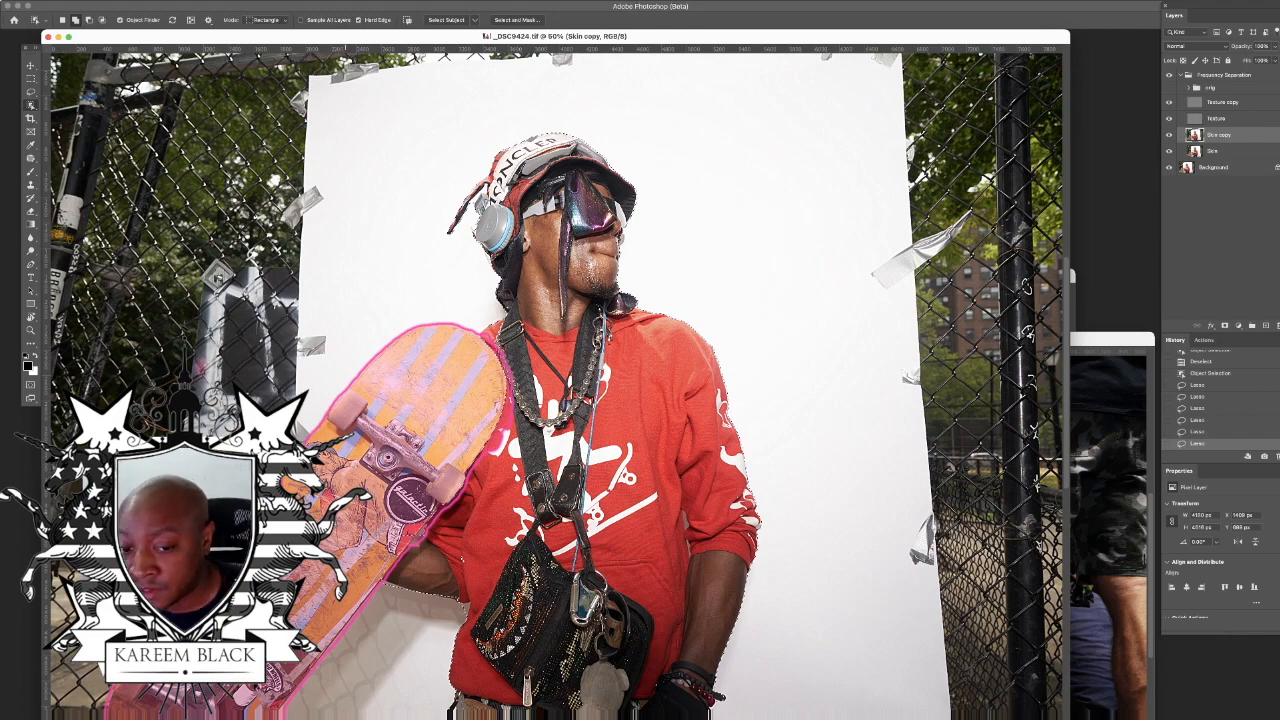
left_click(345, 512, "shift")
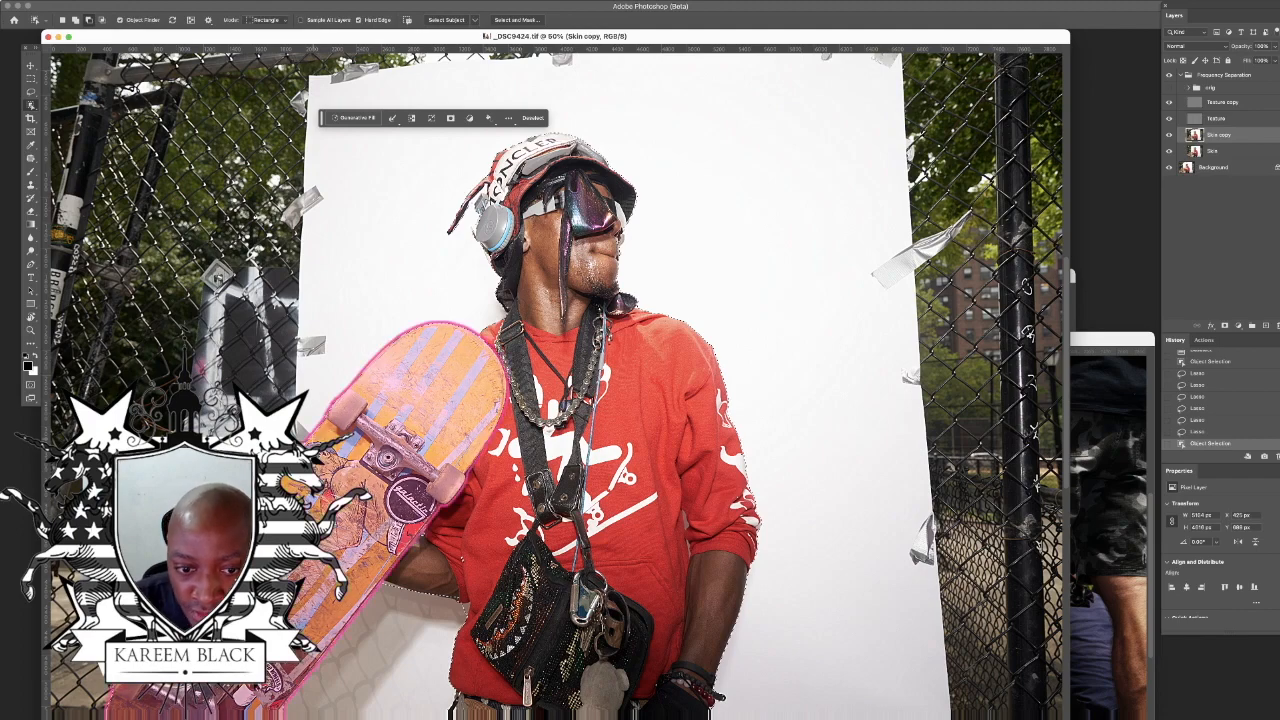
Step: Subtract the stray fence background around the hand gripping the skateboard from the selection with the Lasso tool
key("super+plus")
key("super+plus")
key("super+plus")
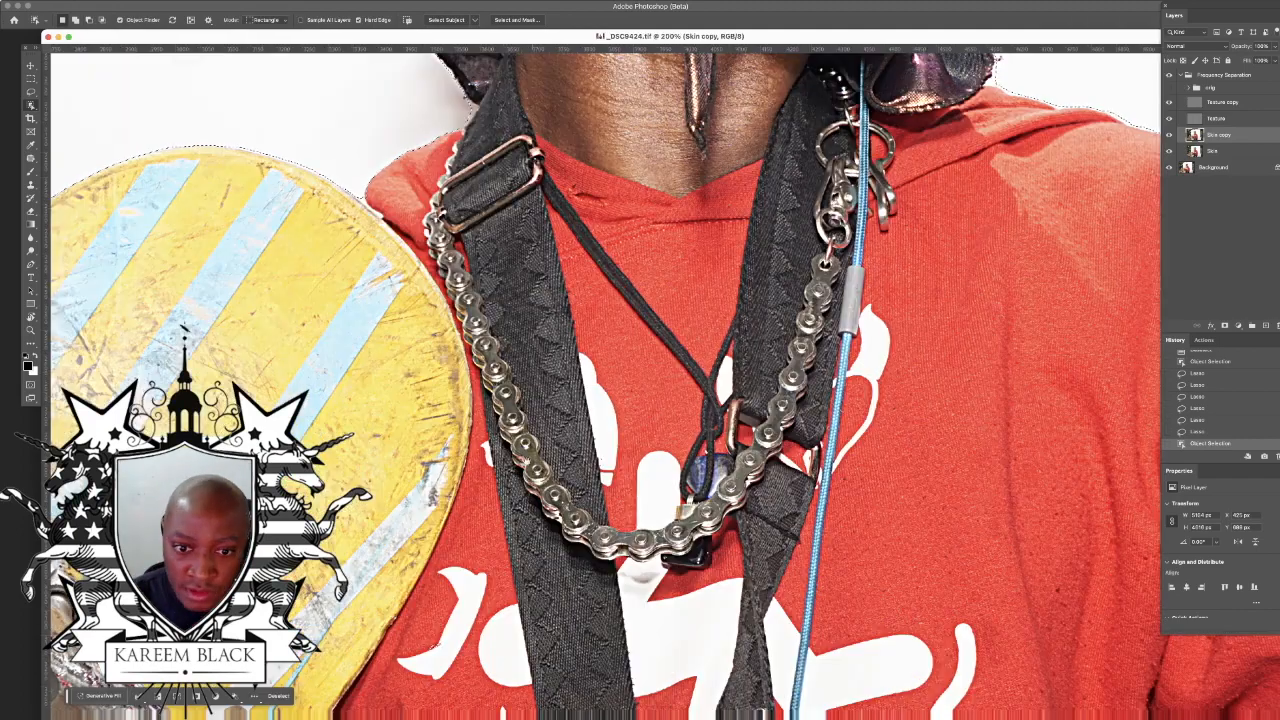
left_click_drag(527, 460, 1000, 400)
left_click_drag(605, 409, 494, 403)
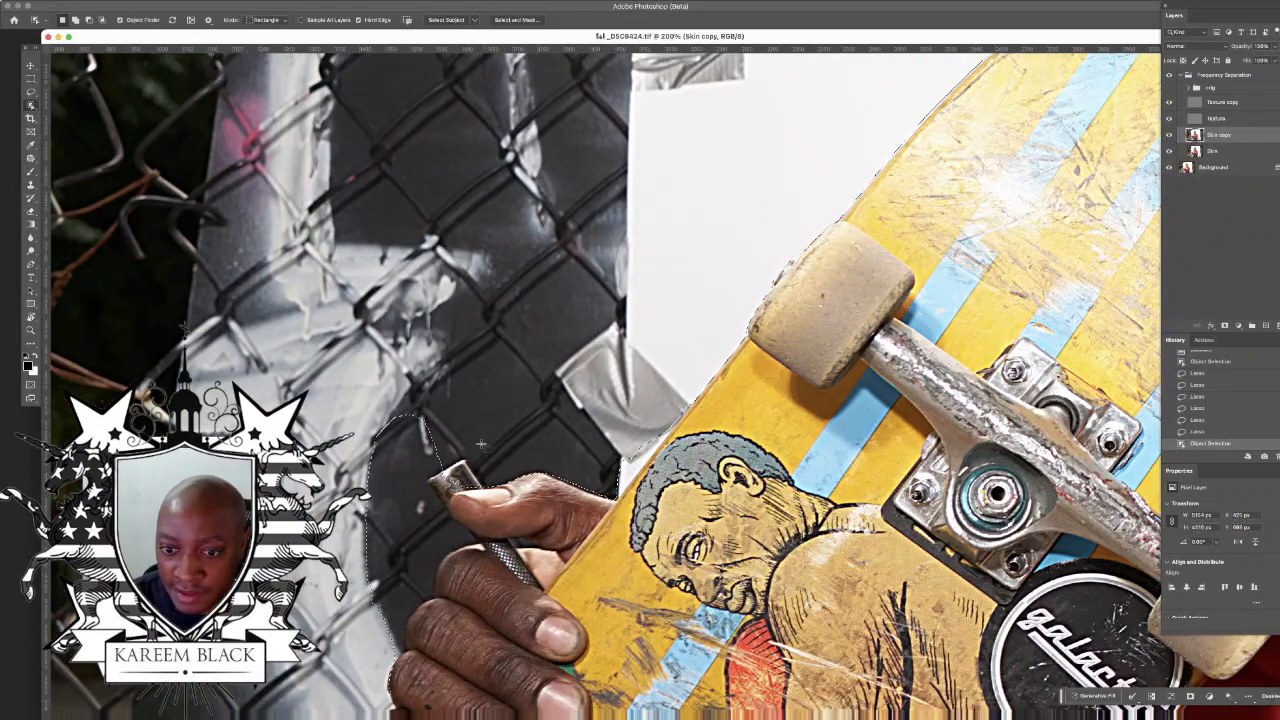
left_click(30, 91)
mouse_move(444, 498)
left_mouse_down()
mouse_move(456, 554)
mouse_move(404, 639)
mouse_move(386, 654)
mouse_move(338, 640)
left_mouse_up()
left_click_drag(412, 385, 520, 407)
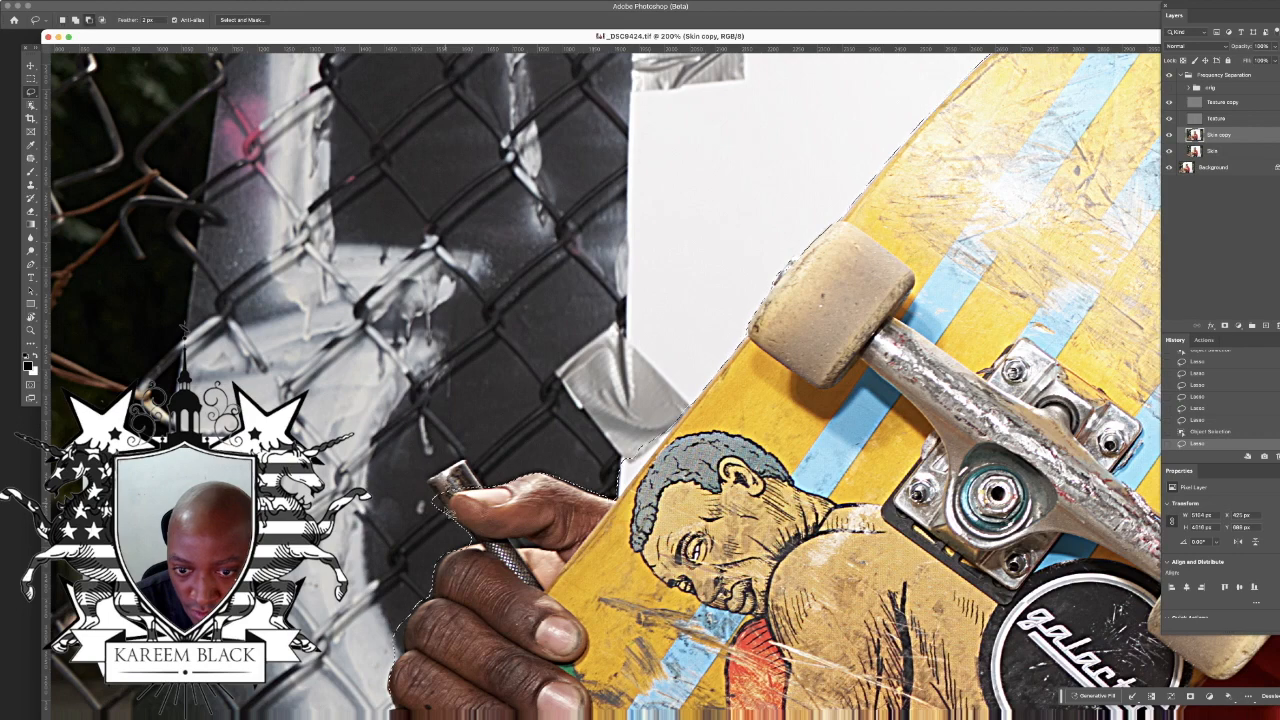
mouse_move(468, 543)
left_mouse_down()
mouse_move(404, 518)
mouse_move(410, 535)
left_mouse_up()
Step: Move the contextual task bar off the photo and fit the whole portrait on screen with the completed selection
key("super+minus")
key("super+minus")
key("super+minus")
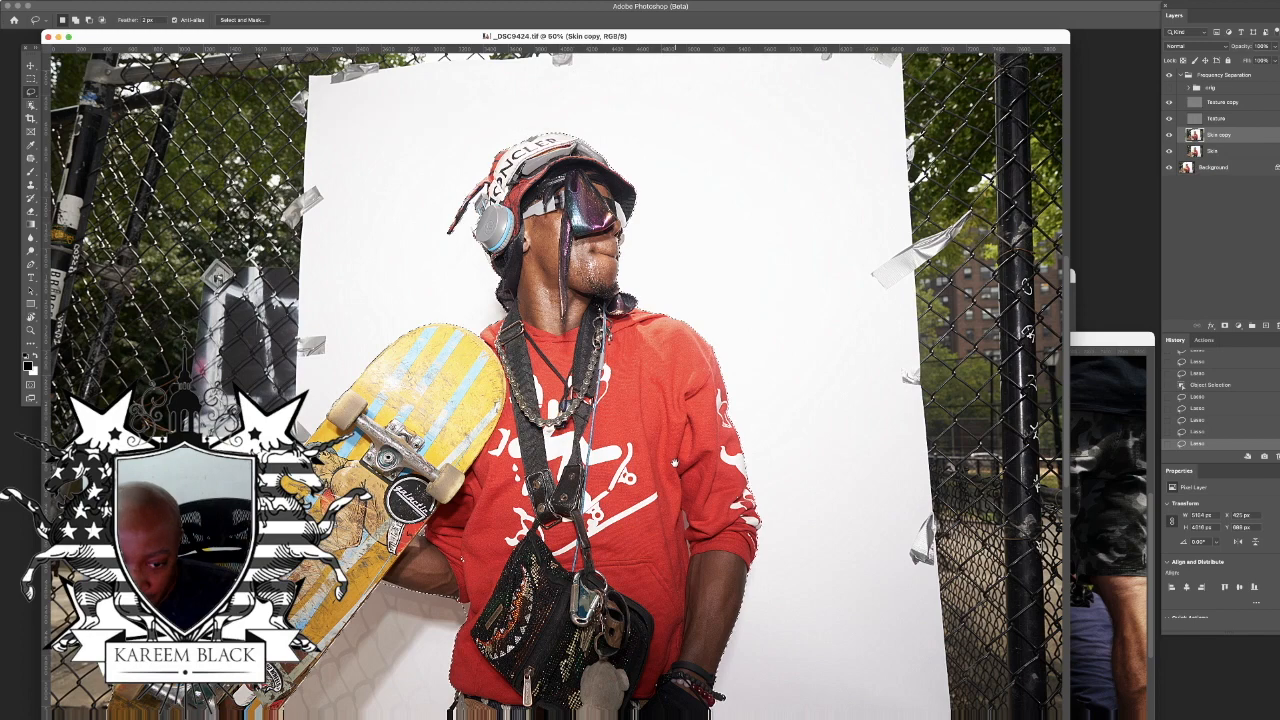
left_click_drag(599, 590, 683, 479)
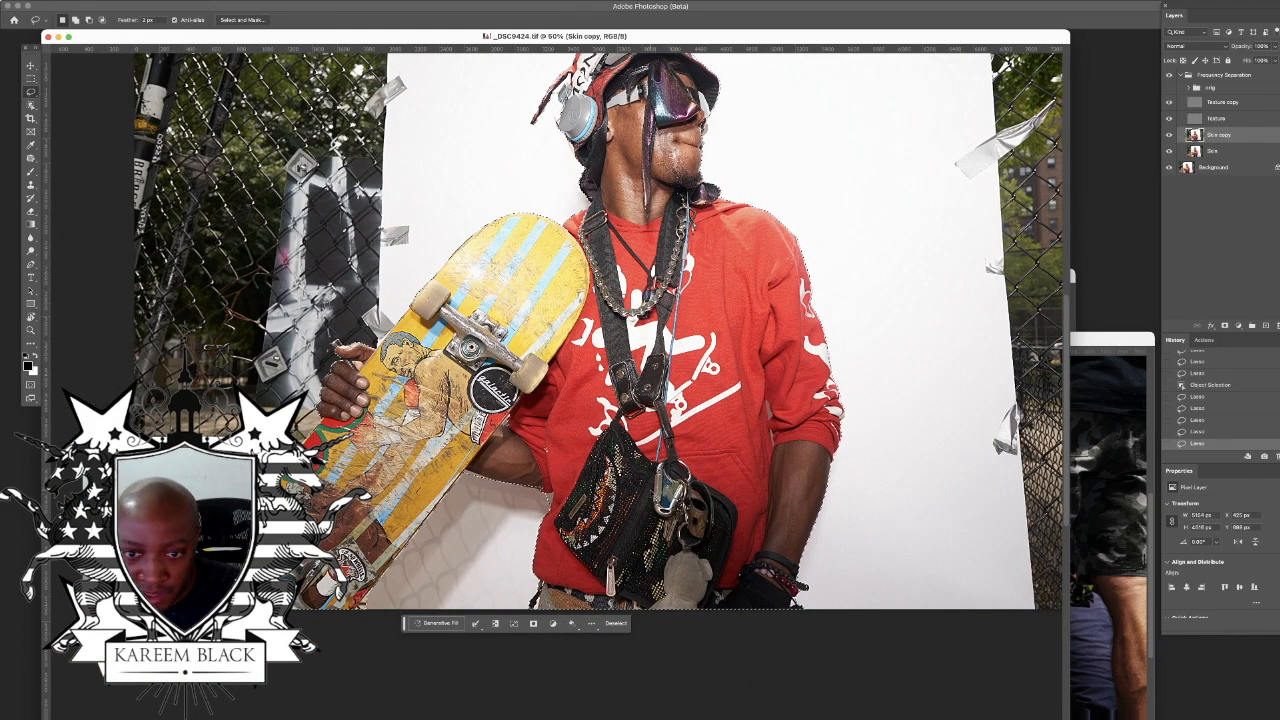
key("super+minus")
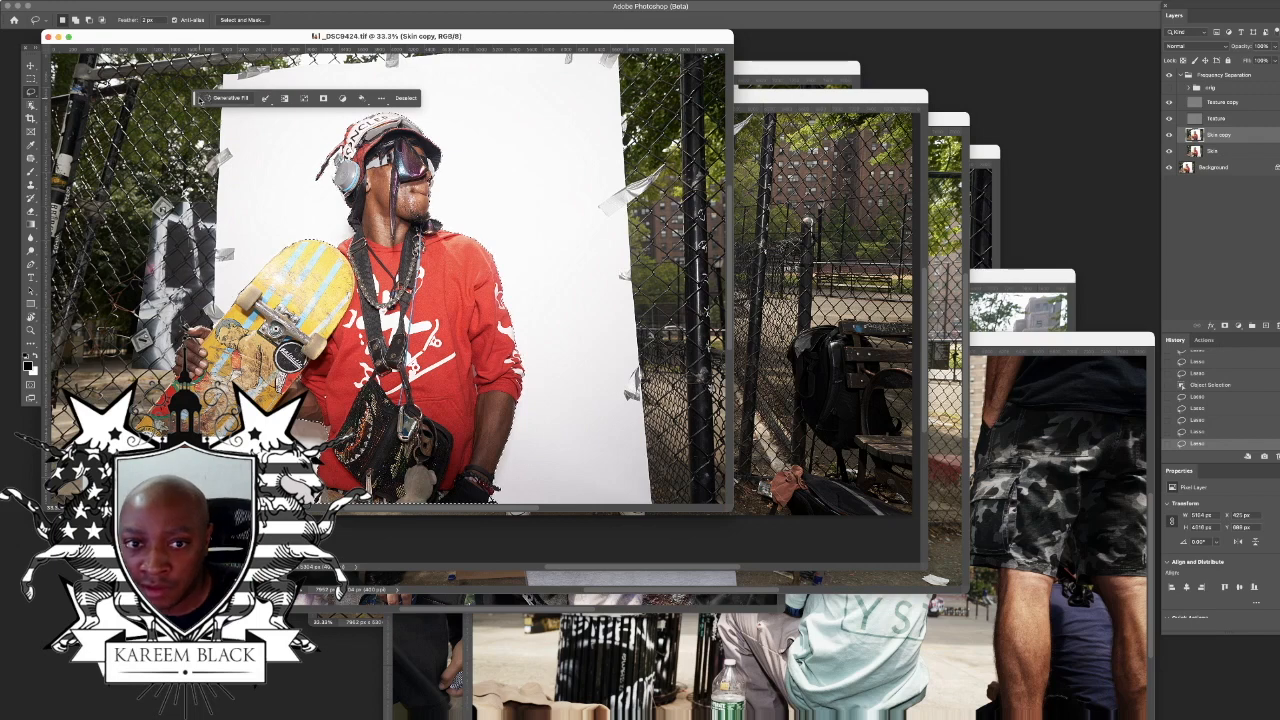
left_click_drag(196, 98, 95, 673)
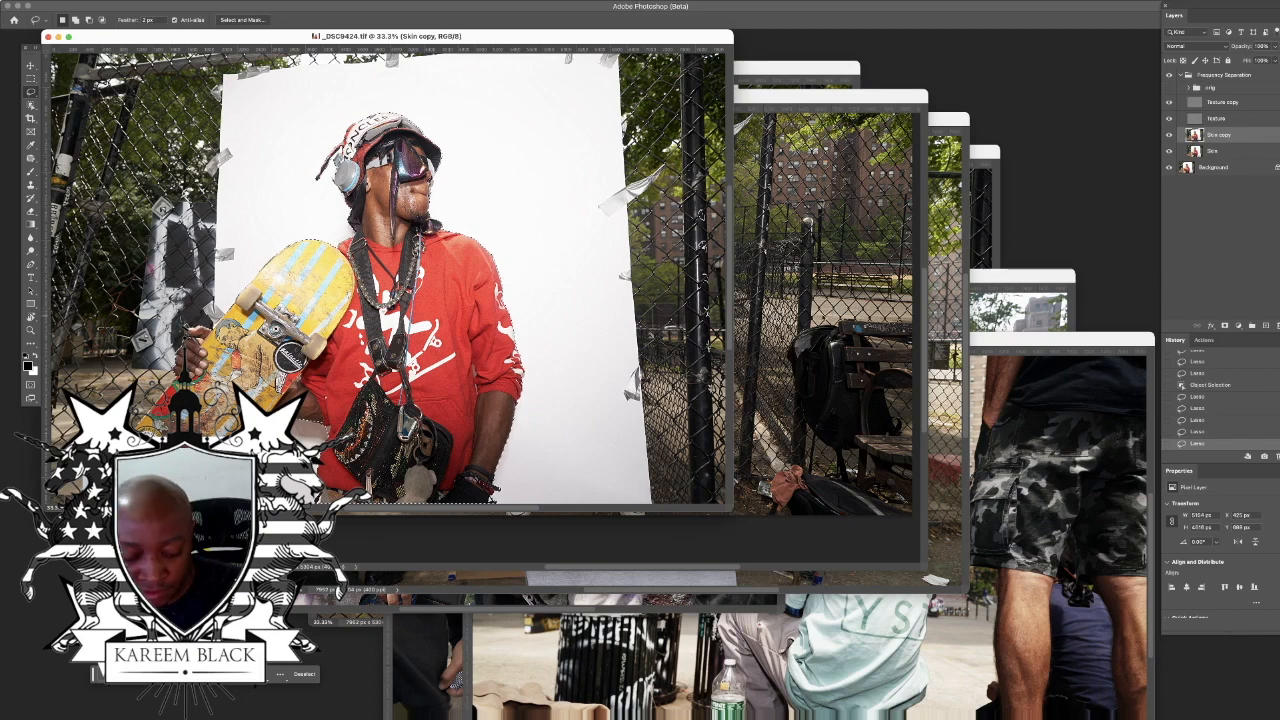
key("super+0")
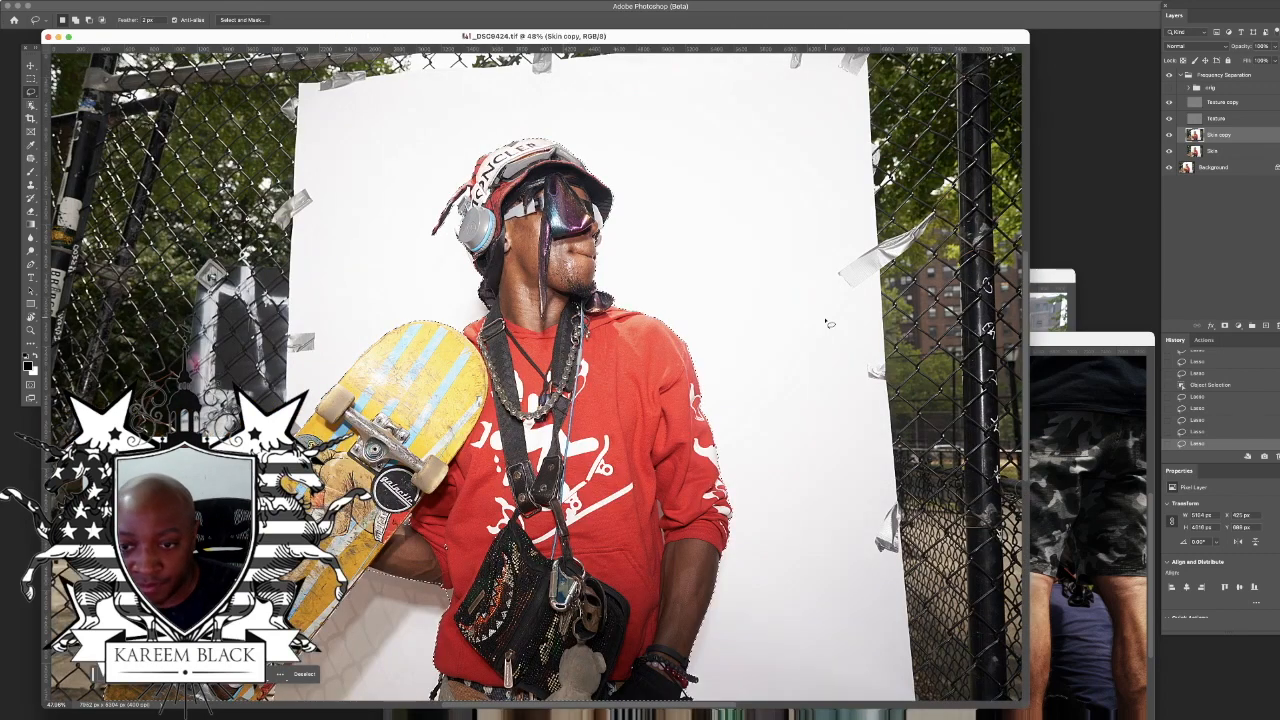
Step: Enlarge the portrait's document window and invert the selection so the background around skater and skateboard is selected
scroll(801, 367, "down", 5)
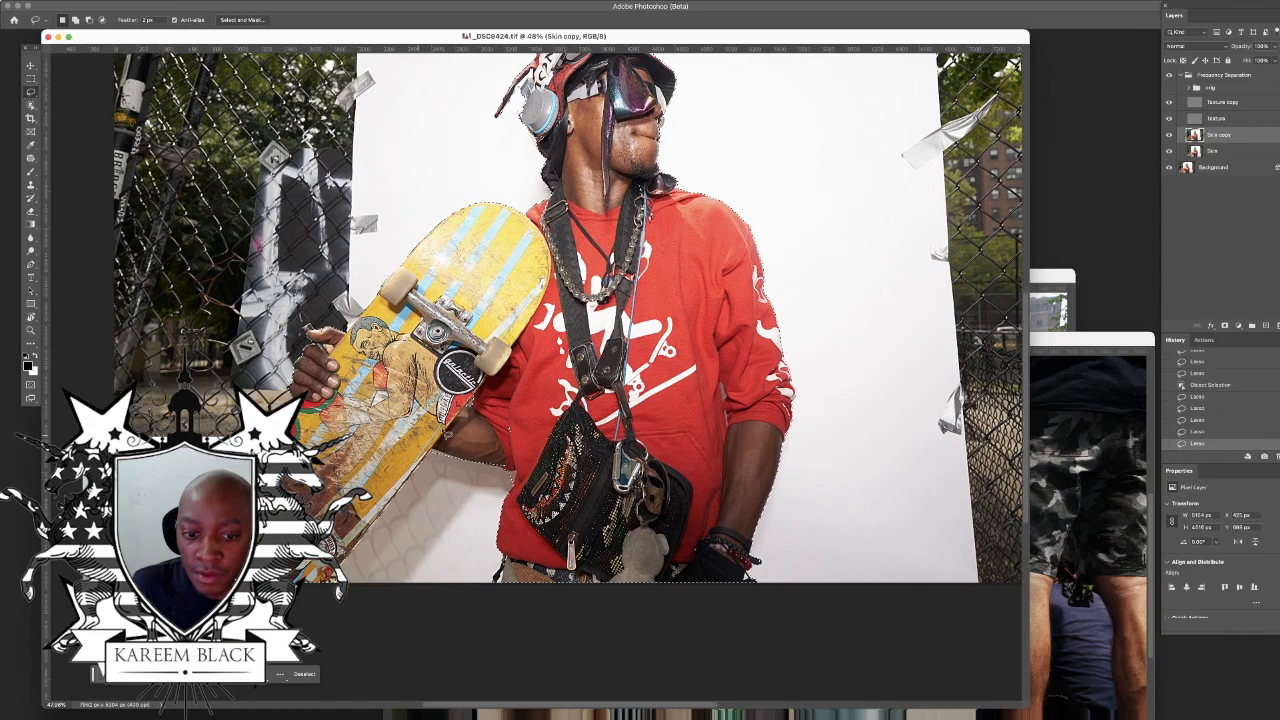
scroll(752, 437, "down", 4)
key("super+0")
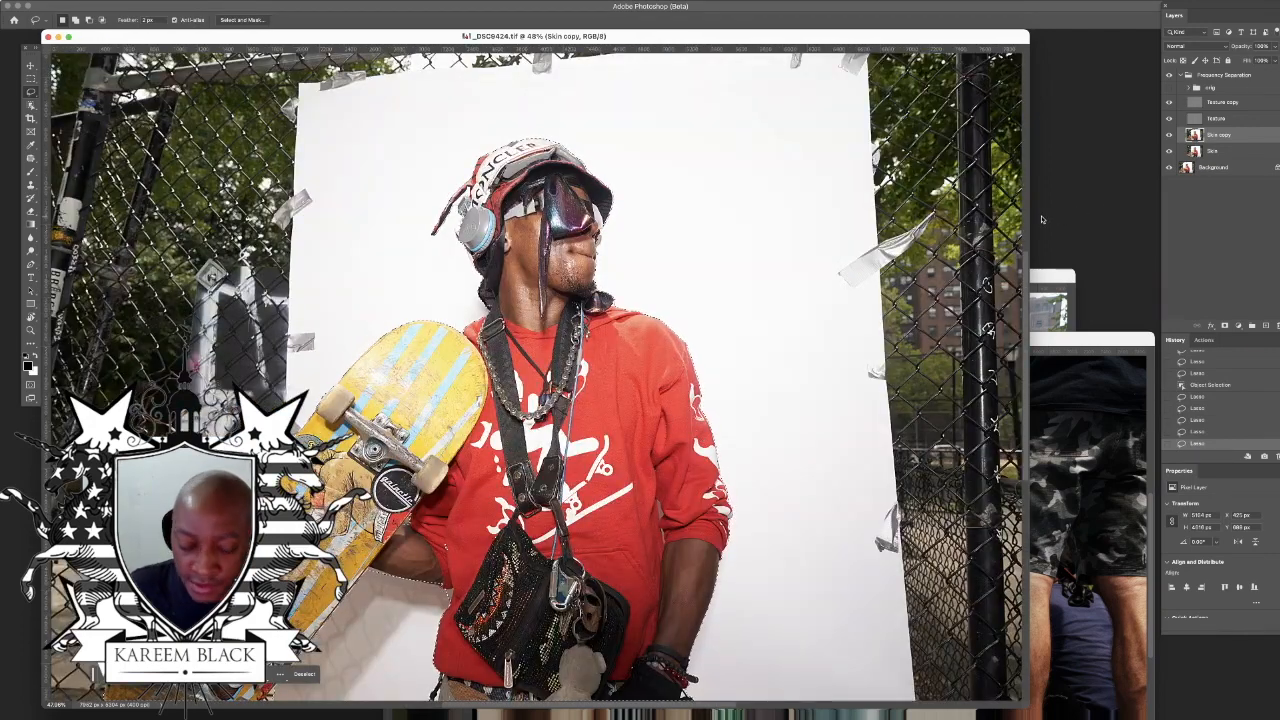
key("super+minus")
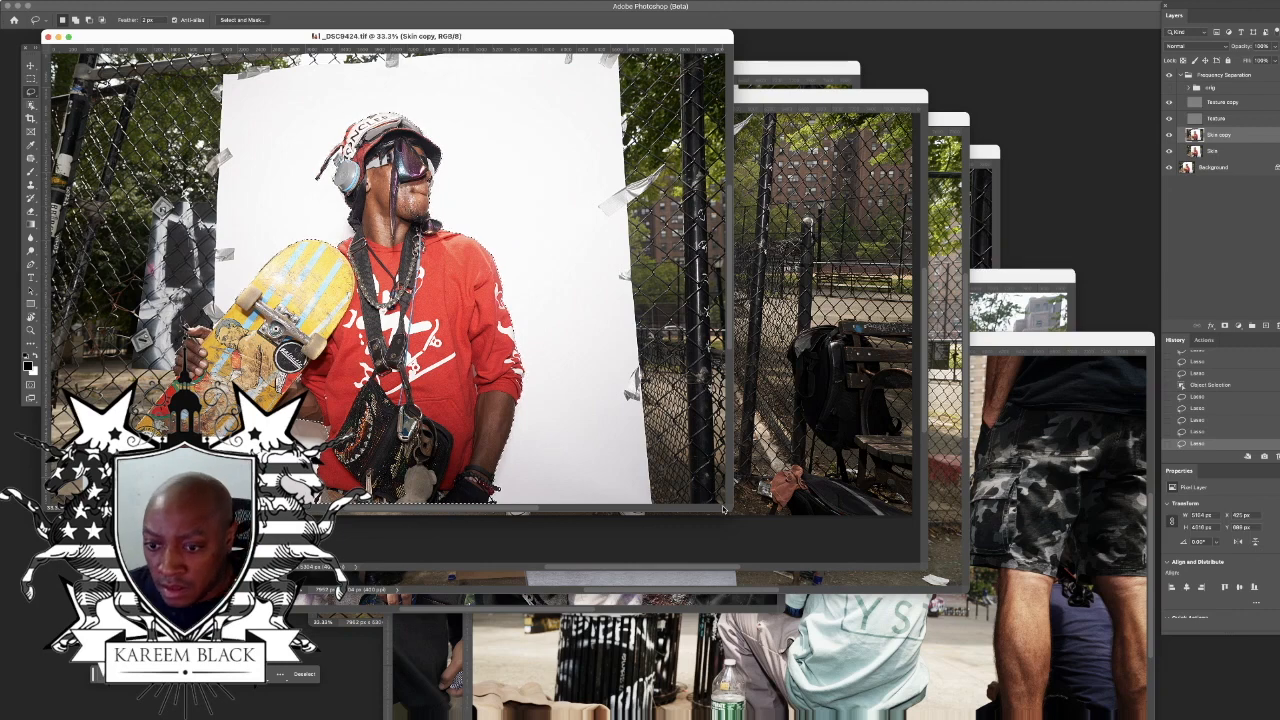
left_click_drag(728, 508, 1136, 653)
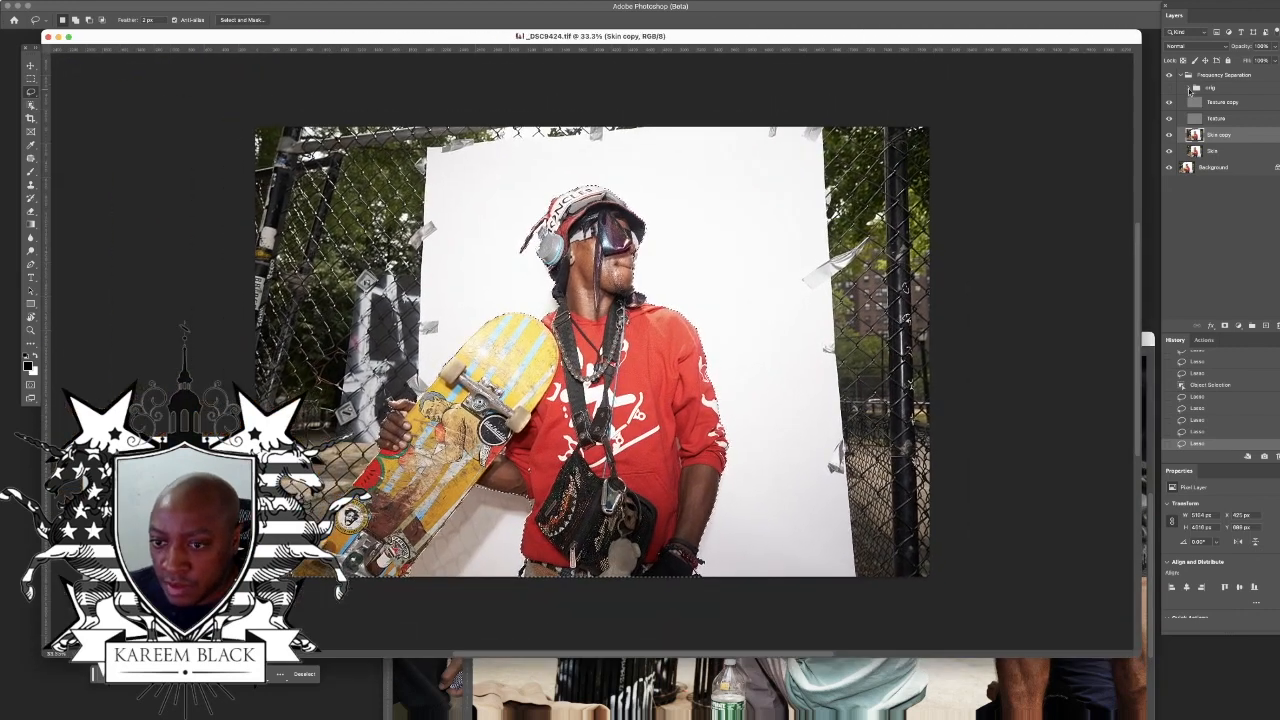
left_click(232, 2)
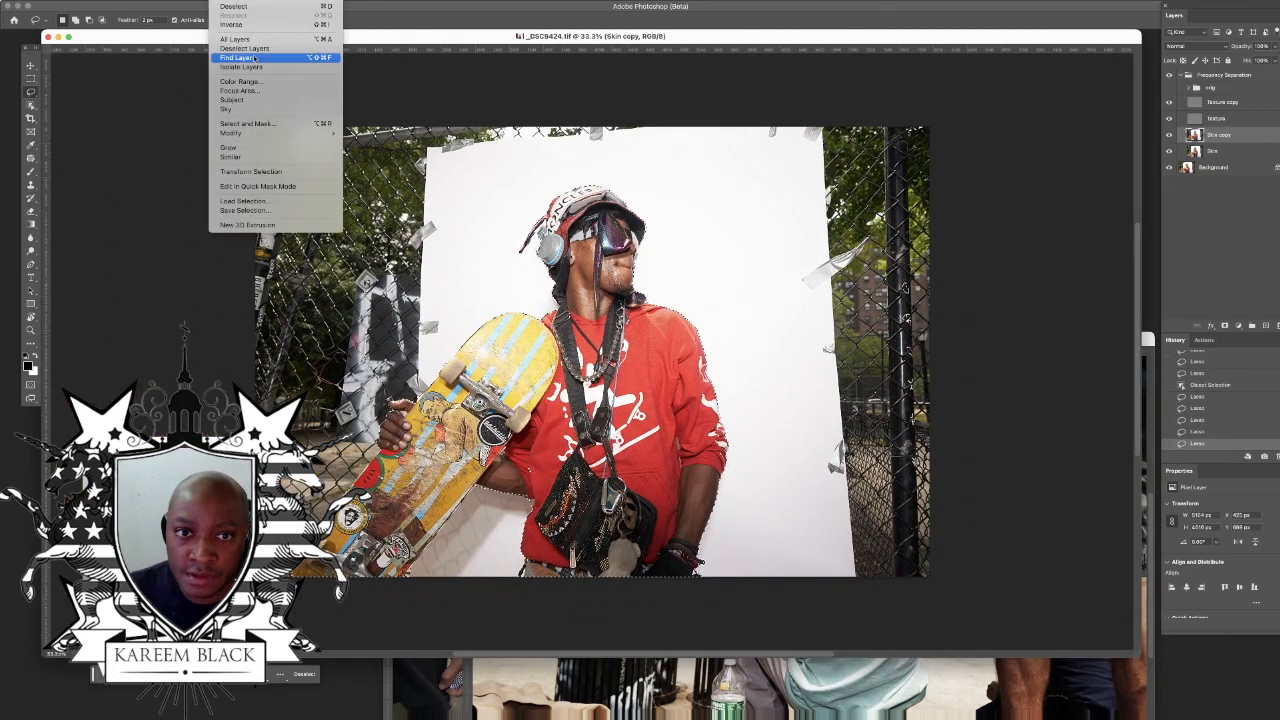
left_click(256, 24)
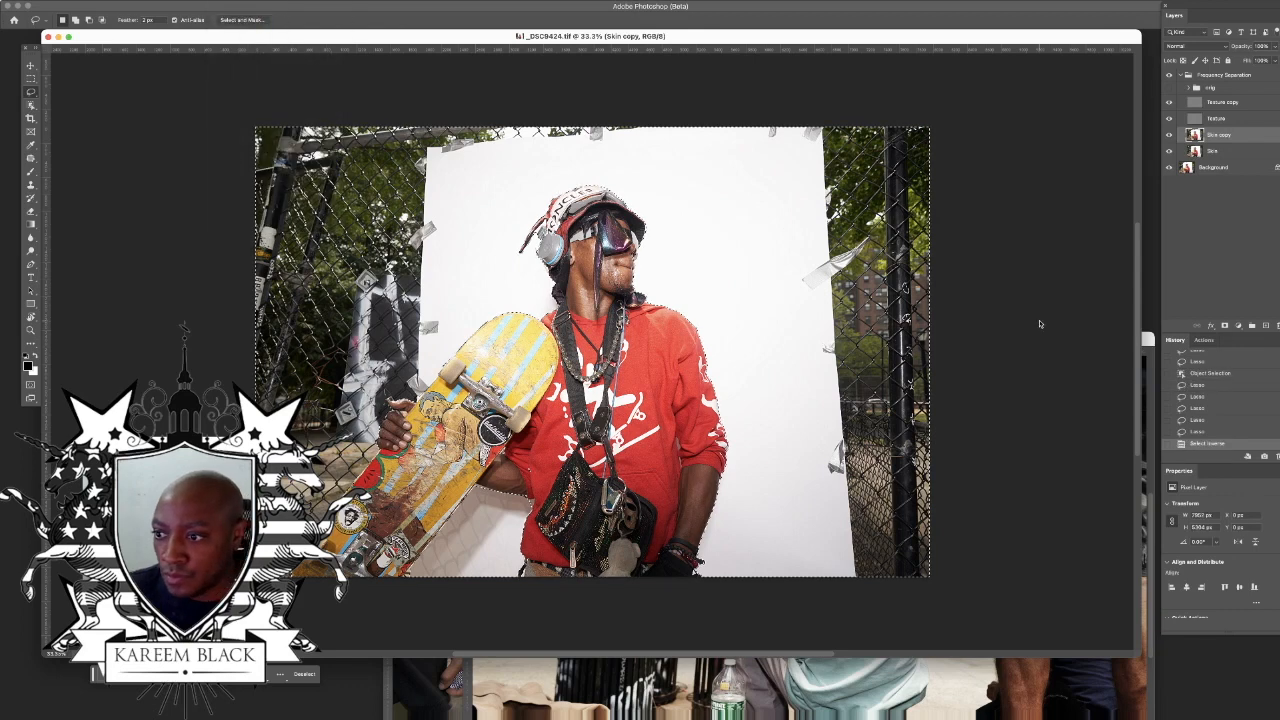
Step: Add a Curves adjustment layer masked to the selected background and raise its midtones to brighten the backdrop and fence
left_click(1238, 326)
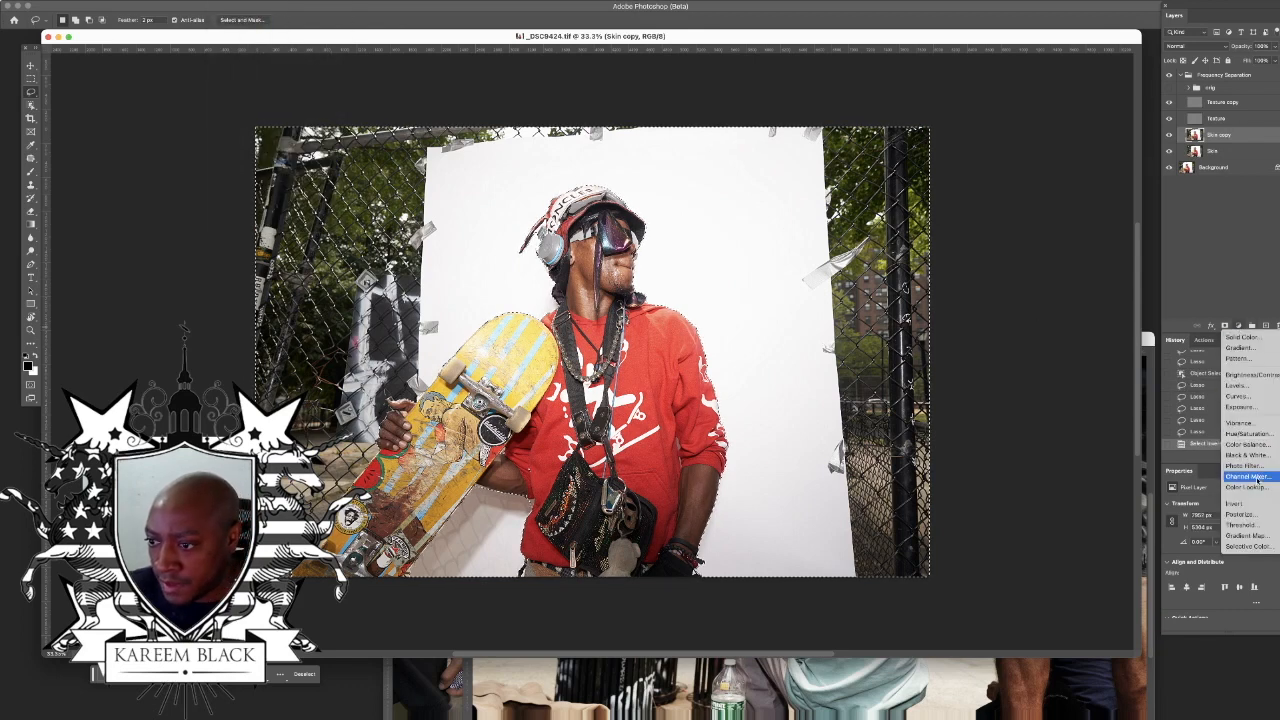
left_click(1240, 396)
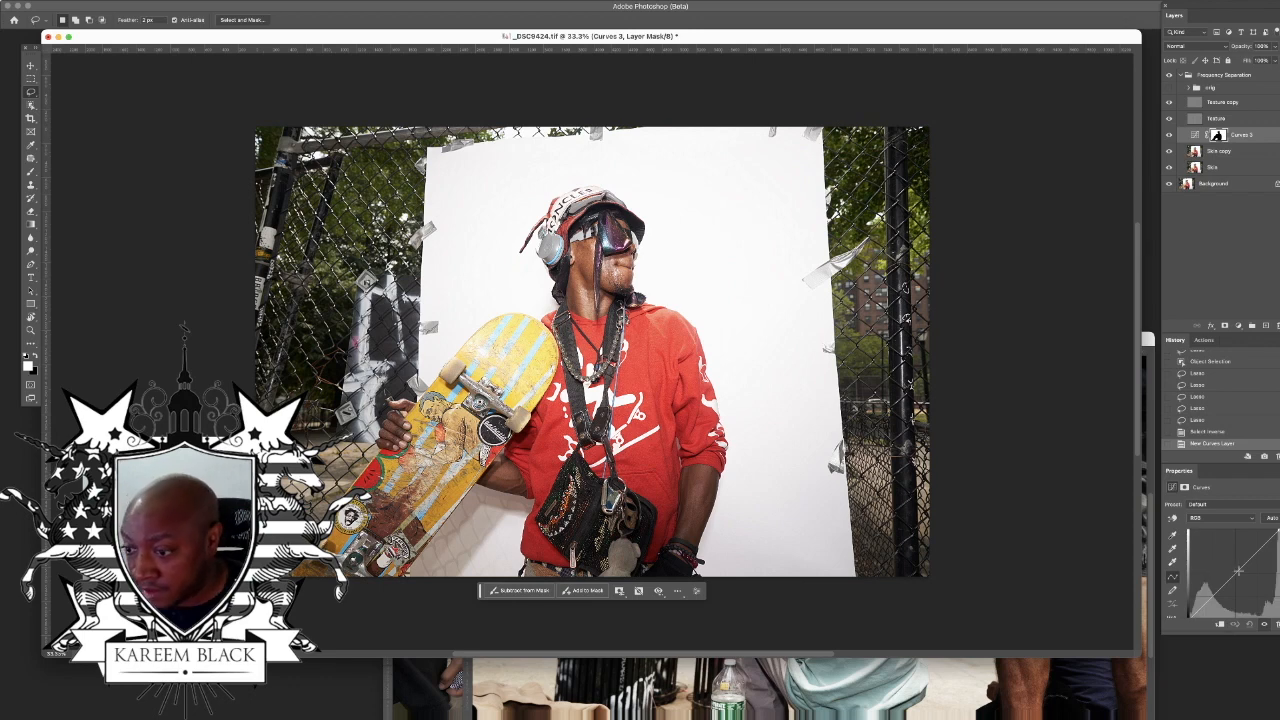
left_click_drag(1238, 570, 1227, 556)
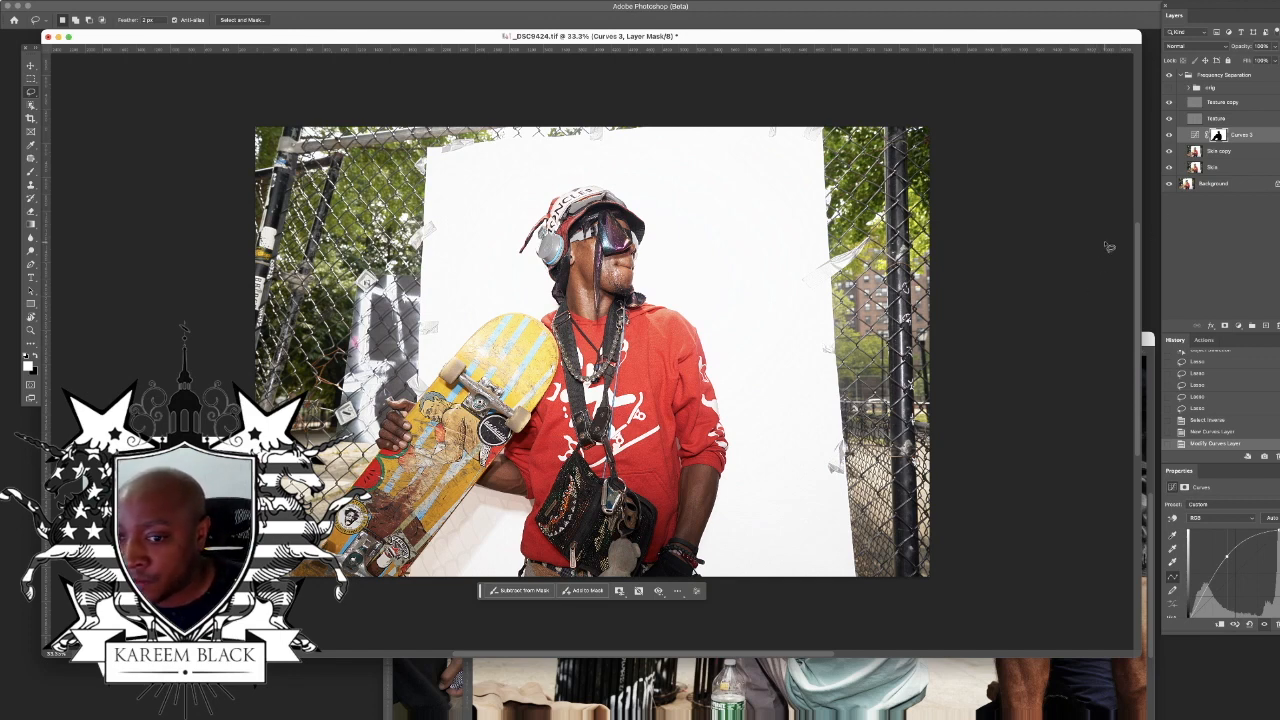
Step: Add a Curves layer above the Texture copy layer and shape a contrast S-curve with raised highlights and lowered shadows
left_click(1233, 103)
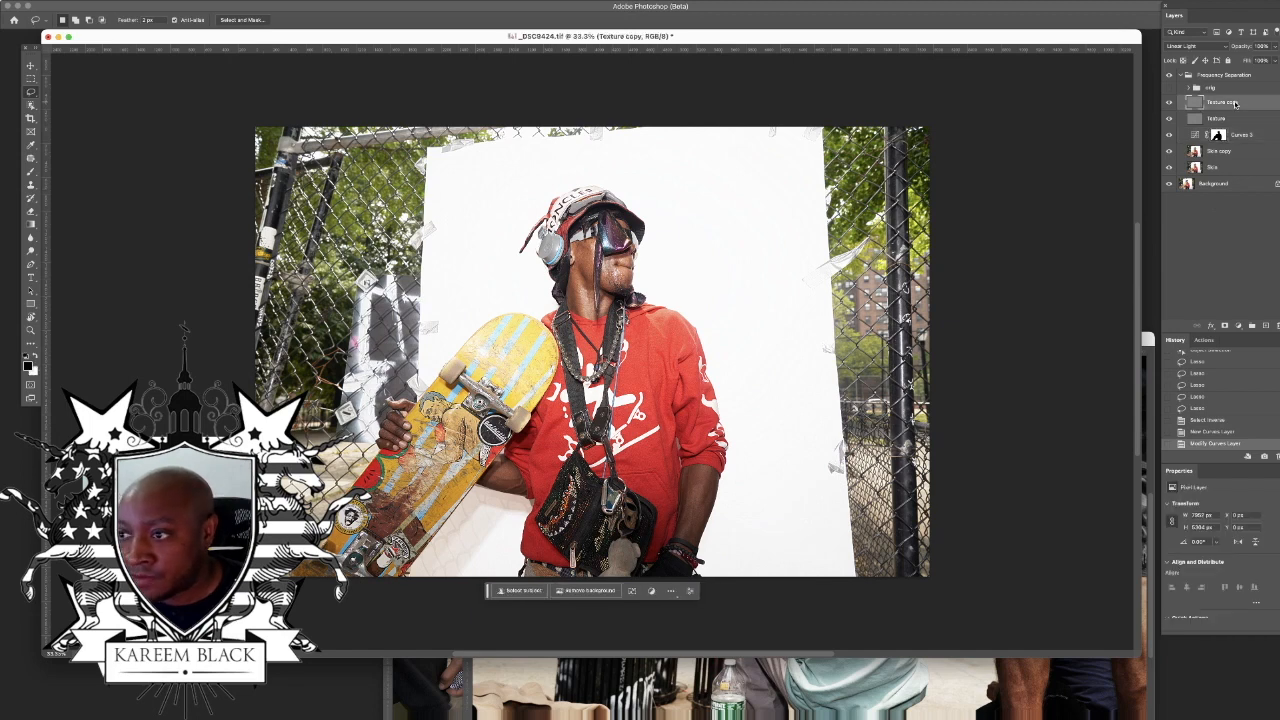
left_click(1238, 326)
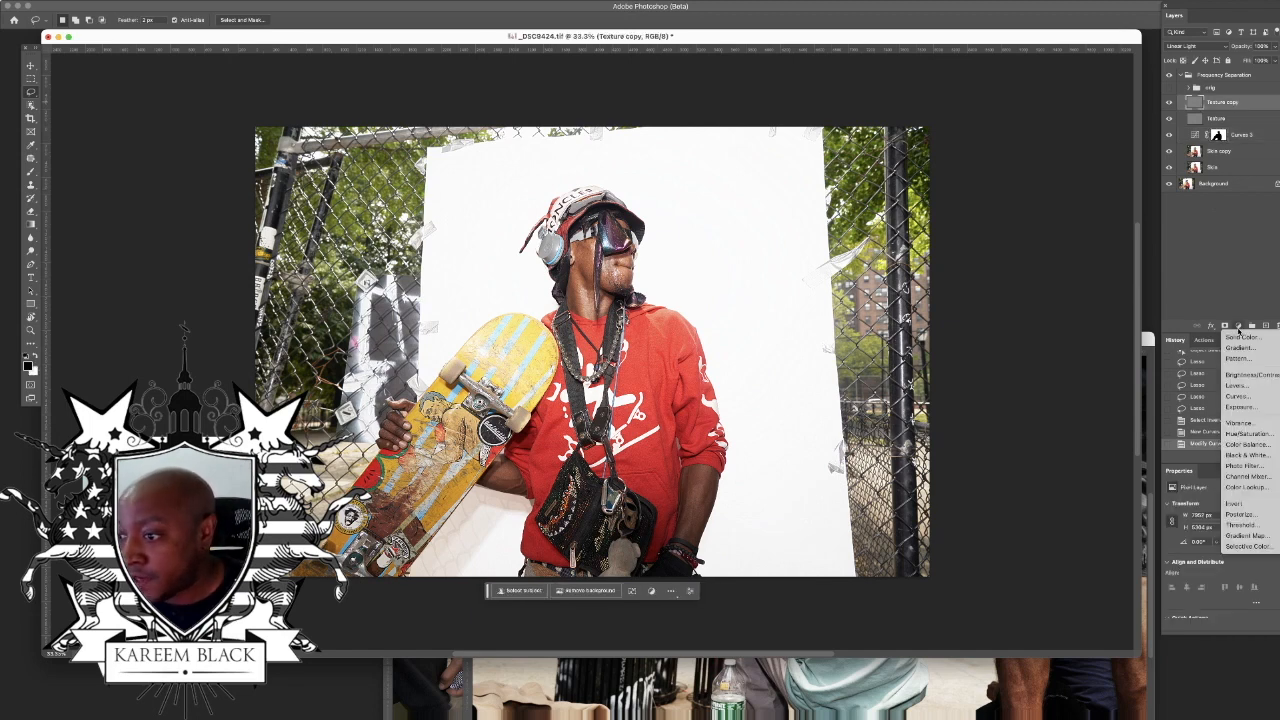
left_click(1249, 396)
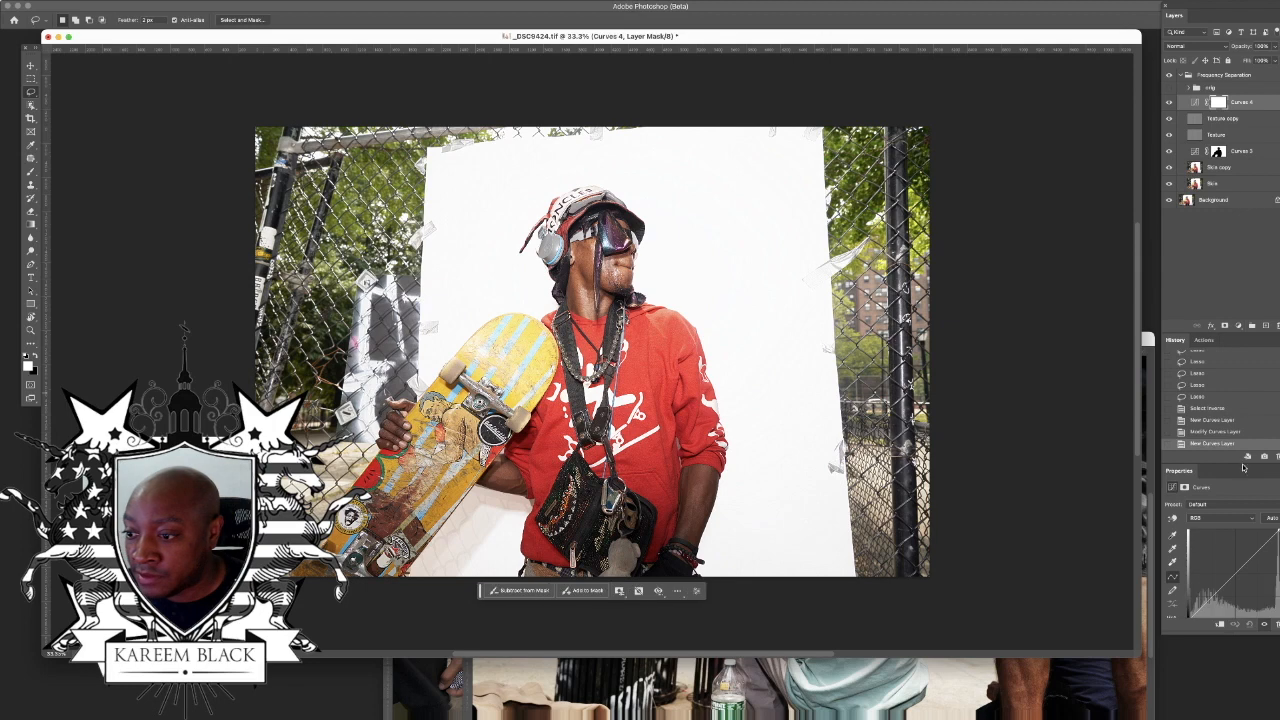
left_click(1261, 535)
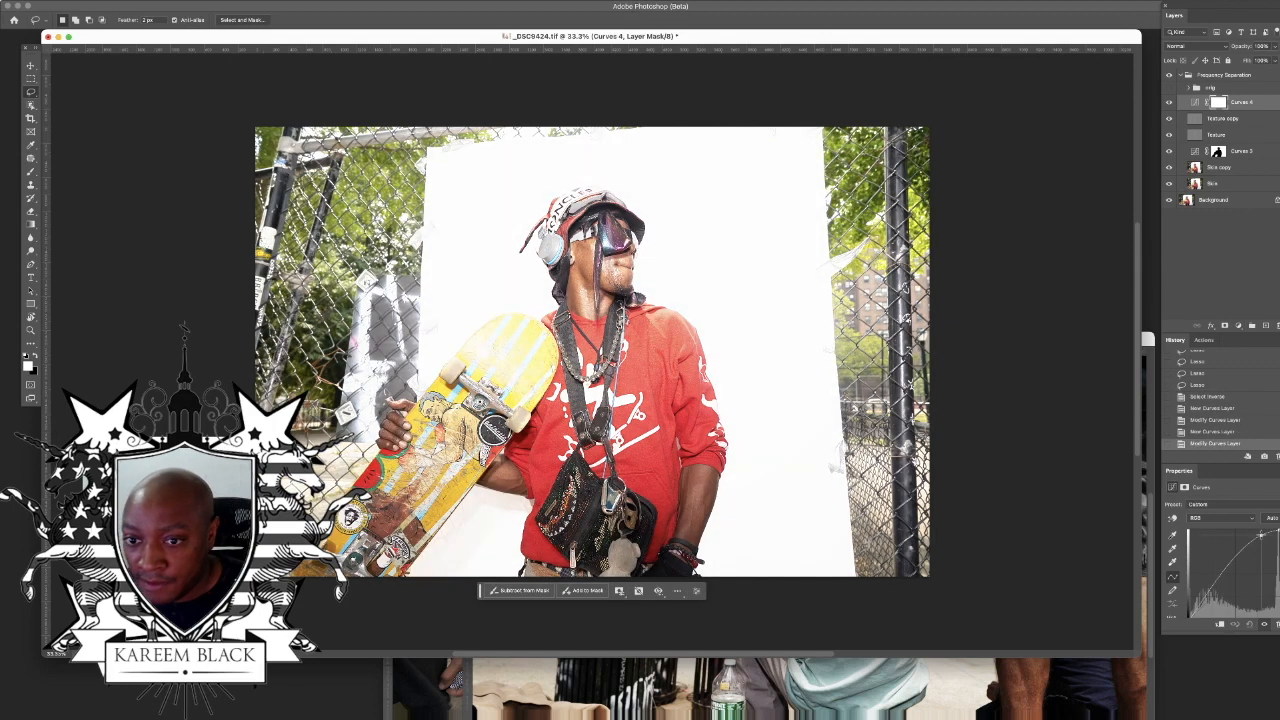
left_click_drag(1203, 601, 1204, 604)
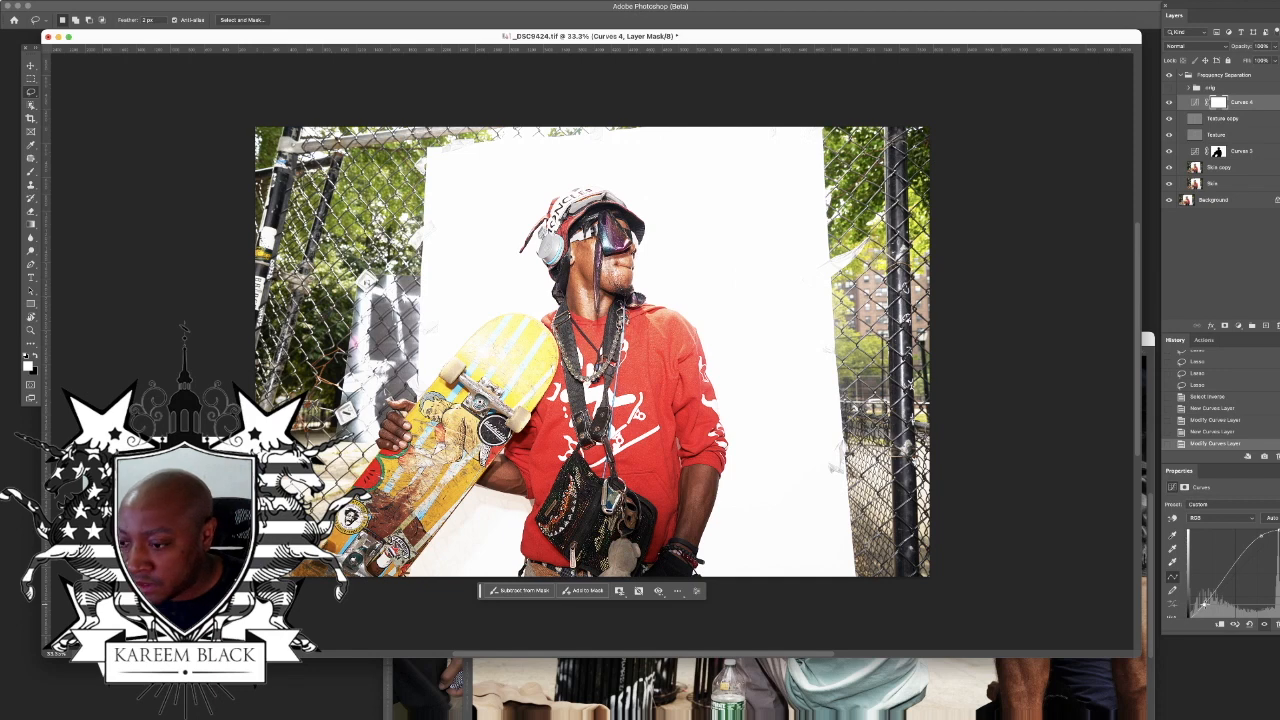
left_click_drag(1260, 538, 1261, 538)
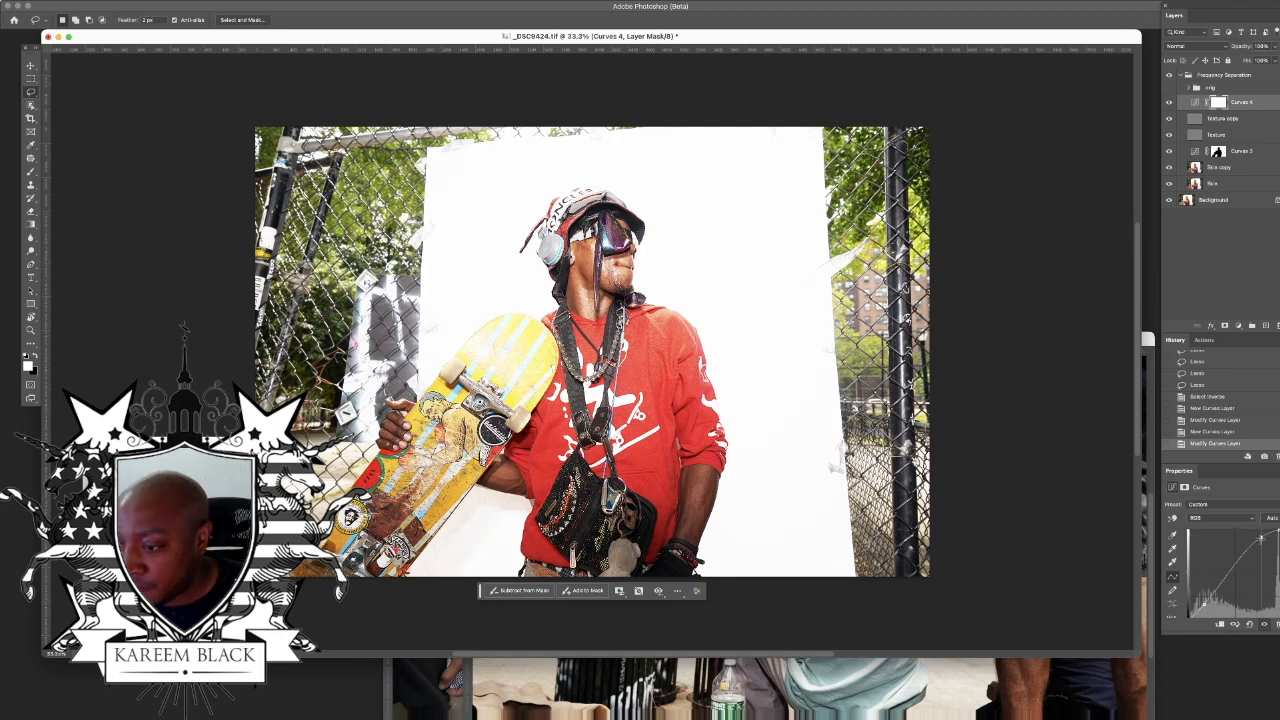
left_click(1205, 604)
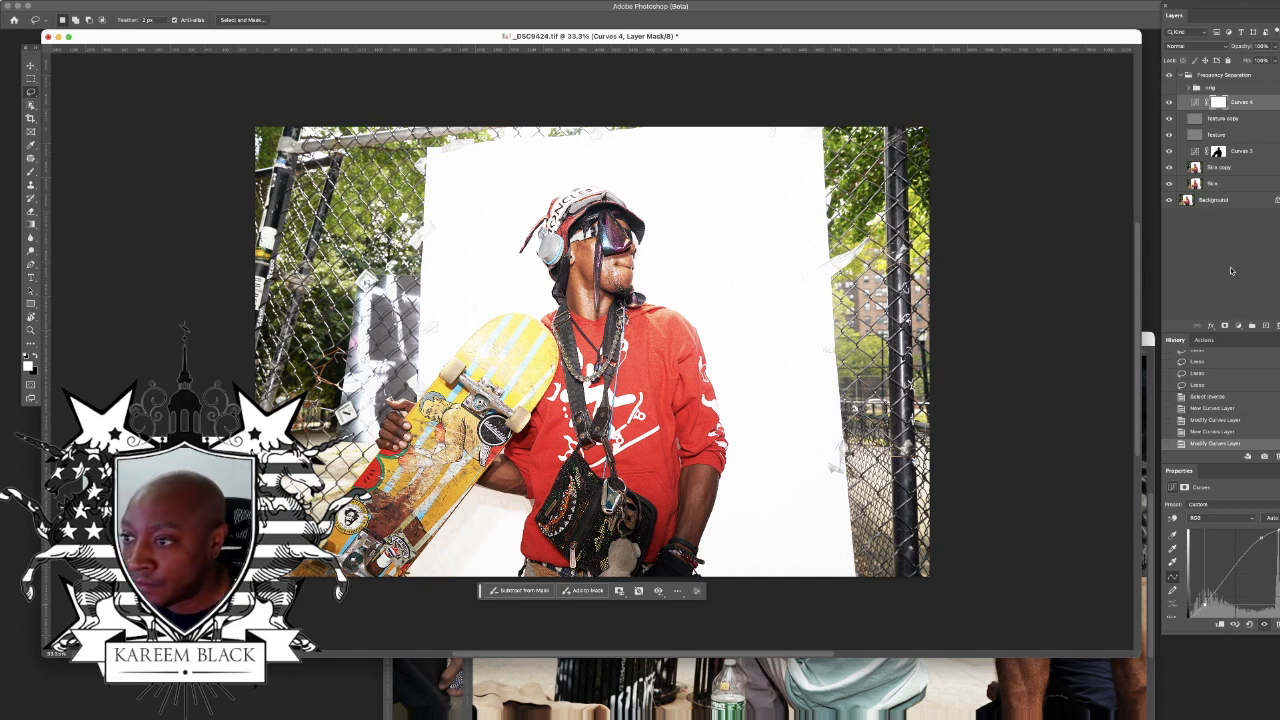
Step: Add a Selective Color adjustment layer and reduce the black amount in the Whites
left_click(1238, 326)
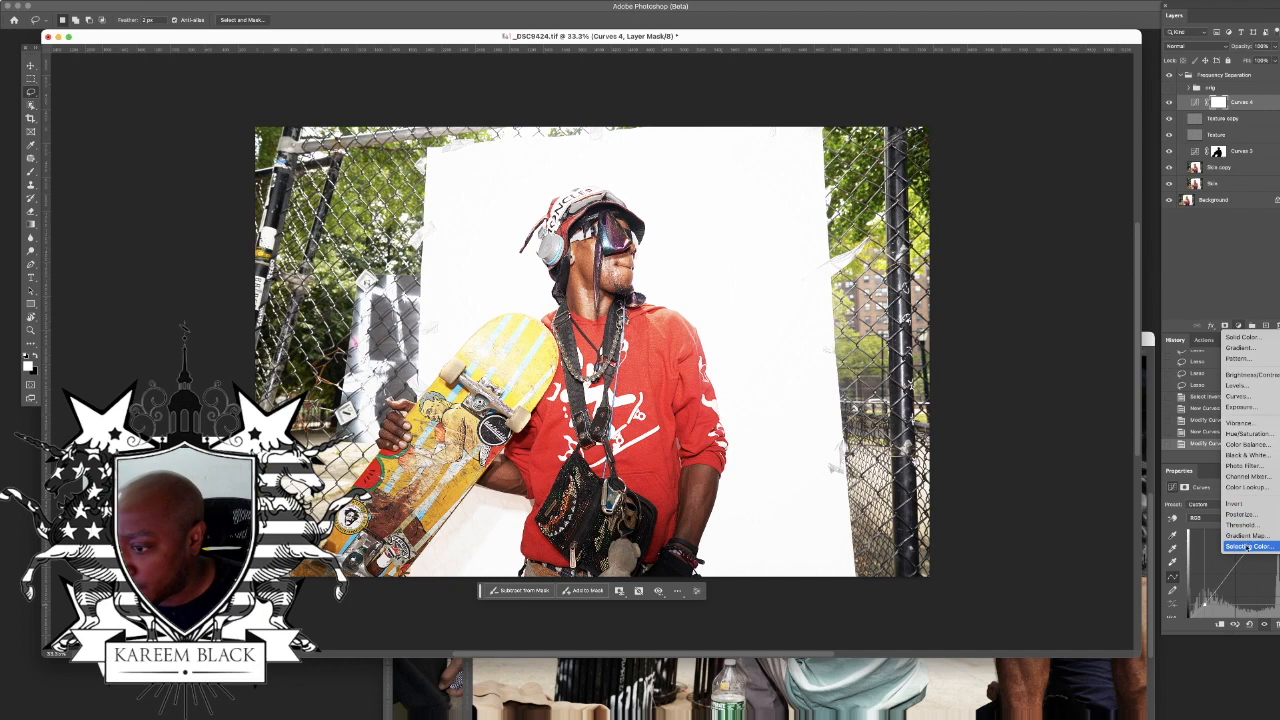
left_click(1248, 548)
left_click(1208, 517)
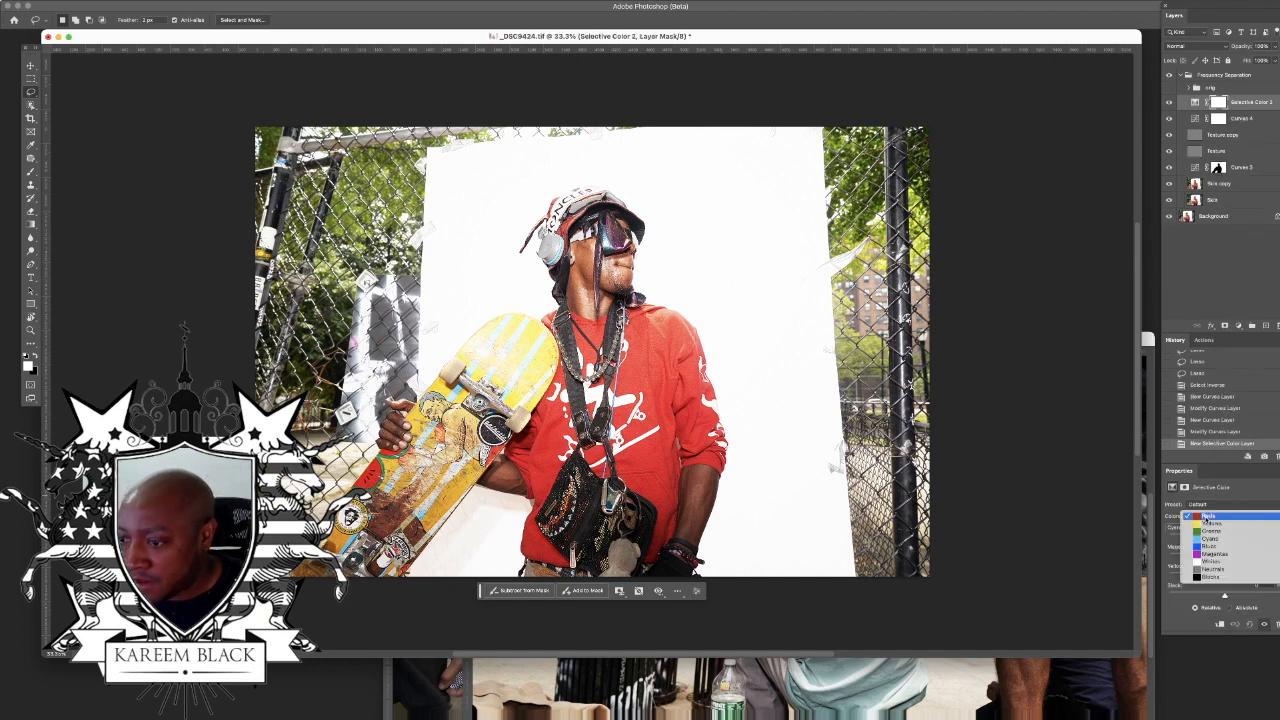
left_click(1210, 561)
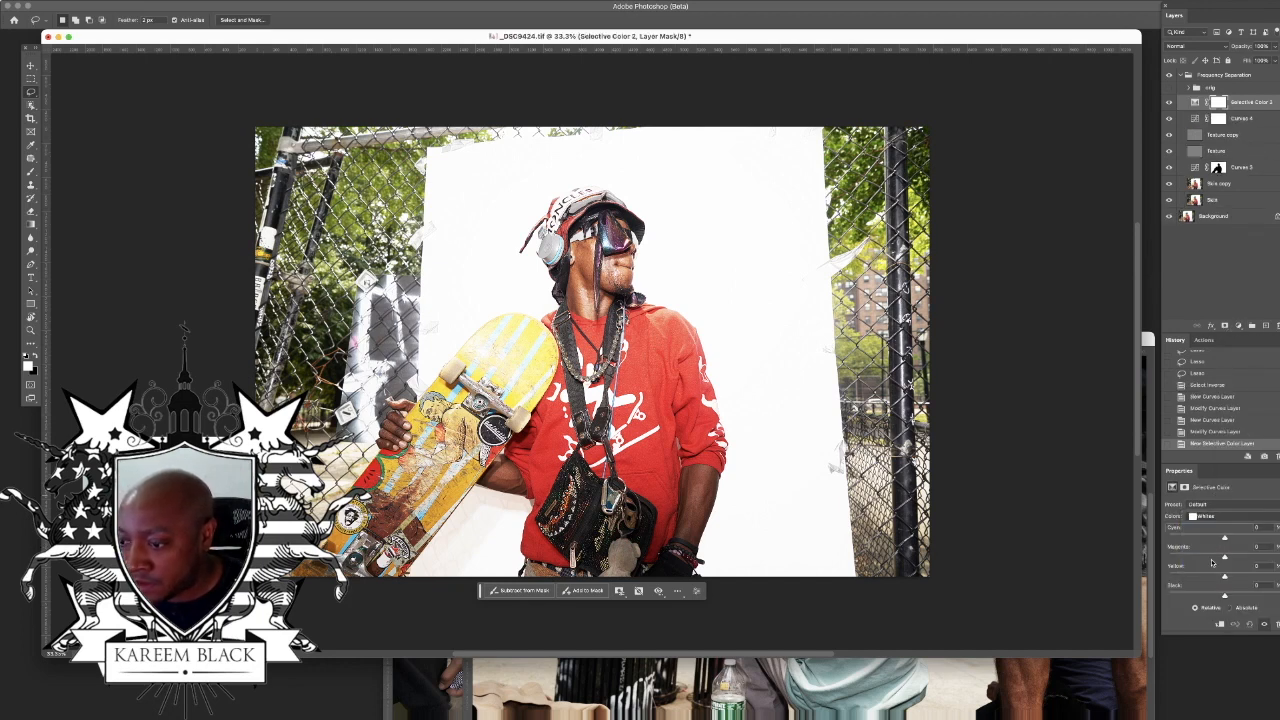
left_click_drag(1212, 596, 1208, 597)
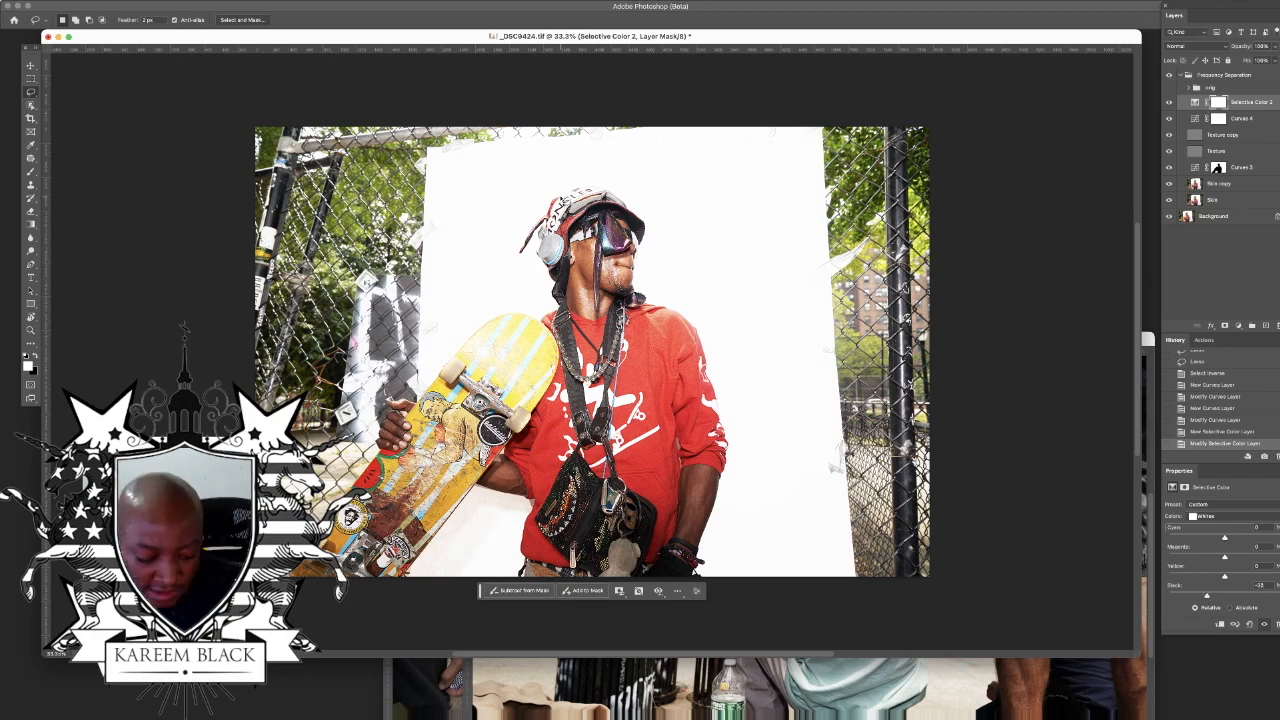
Step: Compare the portrait with and without the Selective Color adjustment at full-window view
key("super+0")
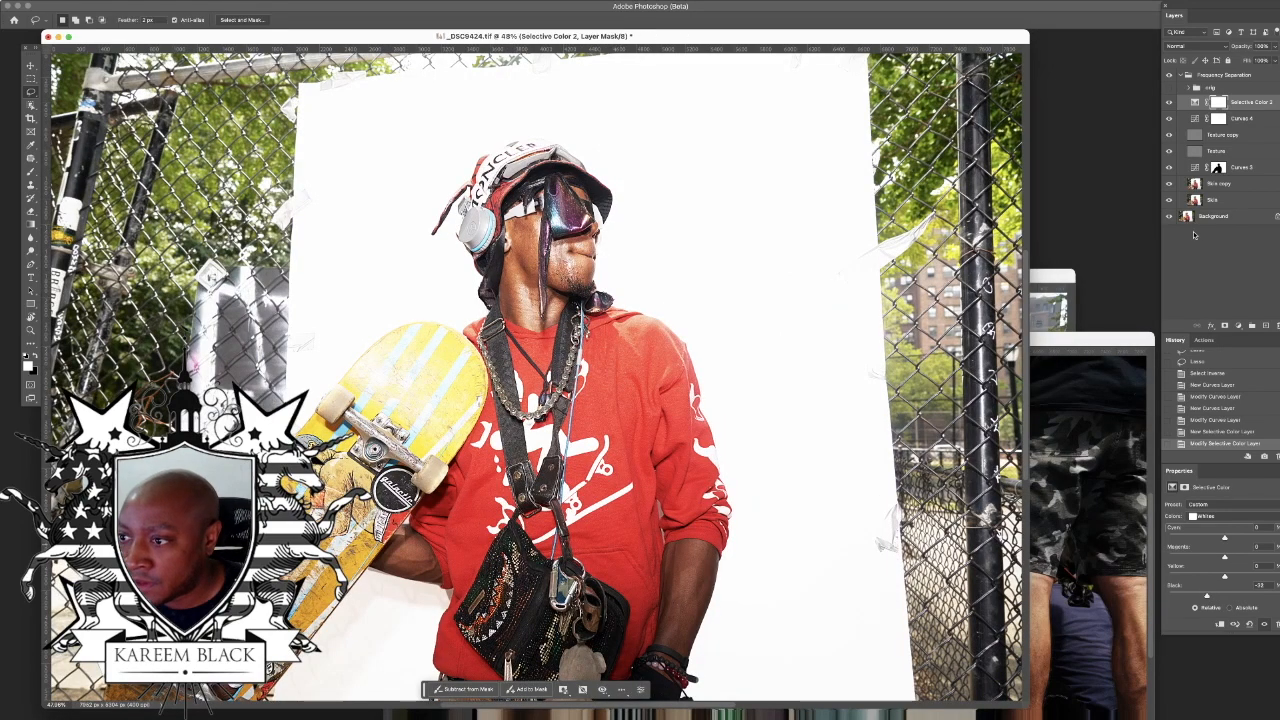
left_click(1169, 103)
left_click(1169, 103)
left_click(1169, 103)
left_click(1169, 103)
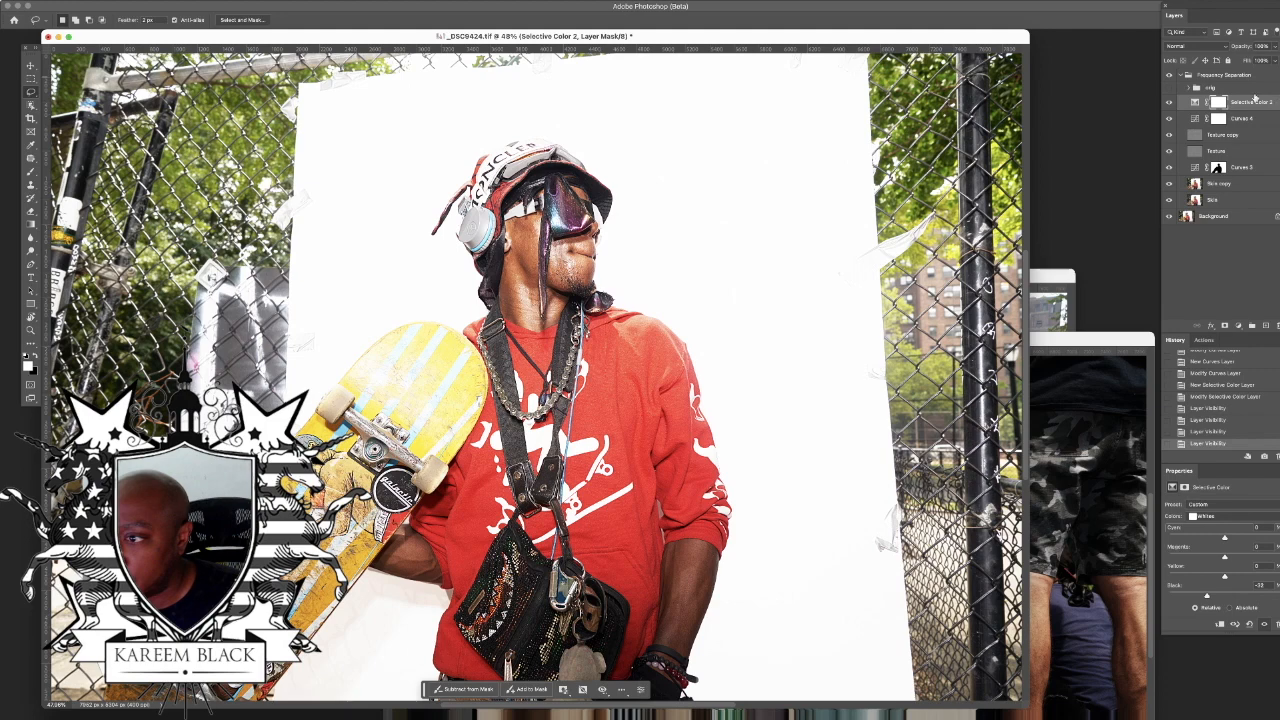
left_click(1170, 104)
left_click(1170, 104)
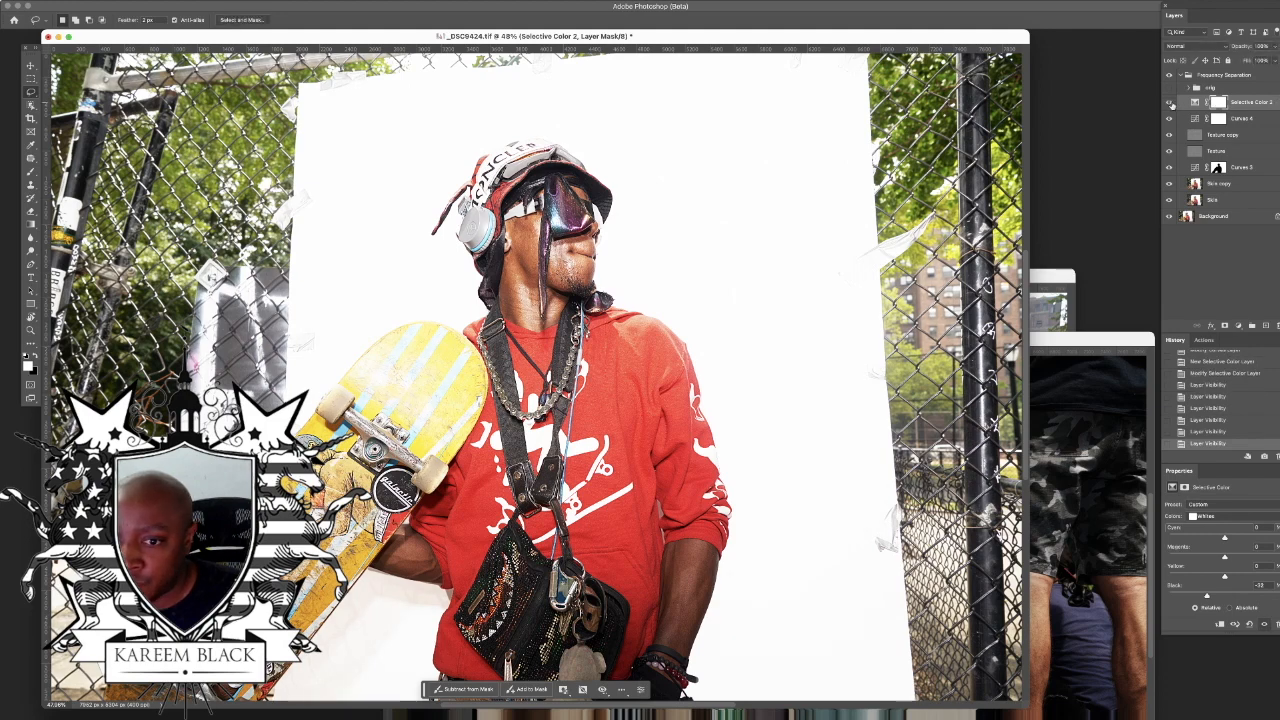
left_click(1171, 104)
left_click(1171, 104)
Step: Add a Hue/Saturation adjustment layer with saturation +17 and check the whole portrait
key("super+minus")
left_click(1238, 325)
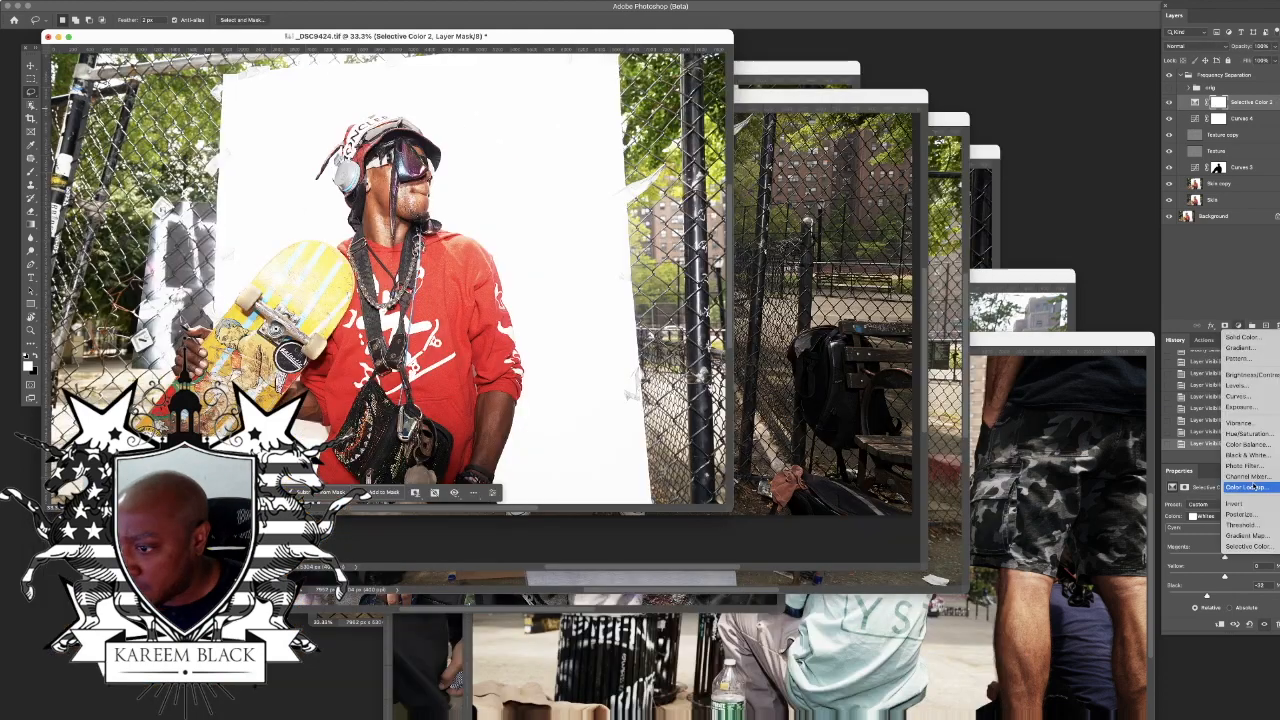
left_click(1252, 433)
left_click_drag(1225, 563, 1238, 563)
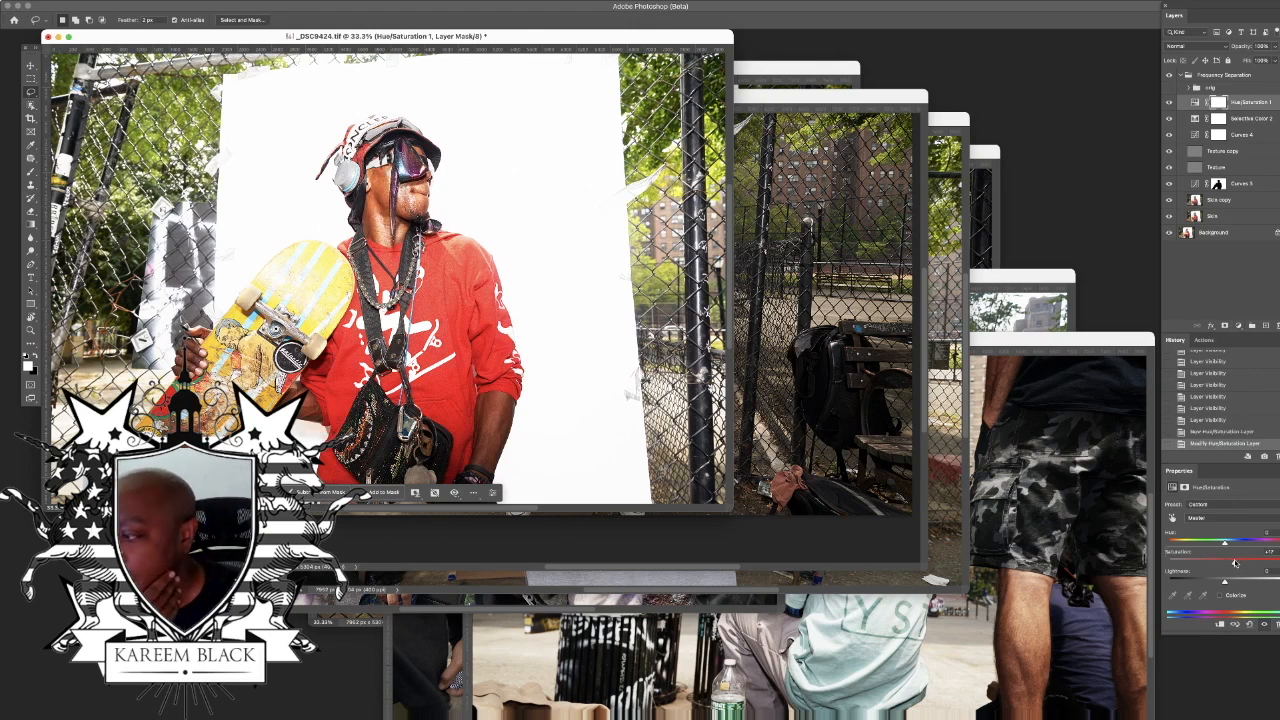
key("super+plus")
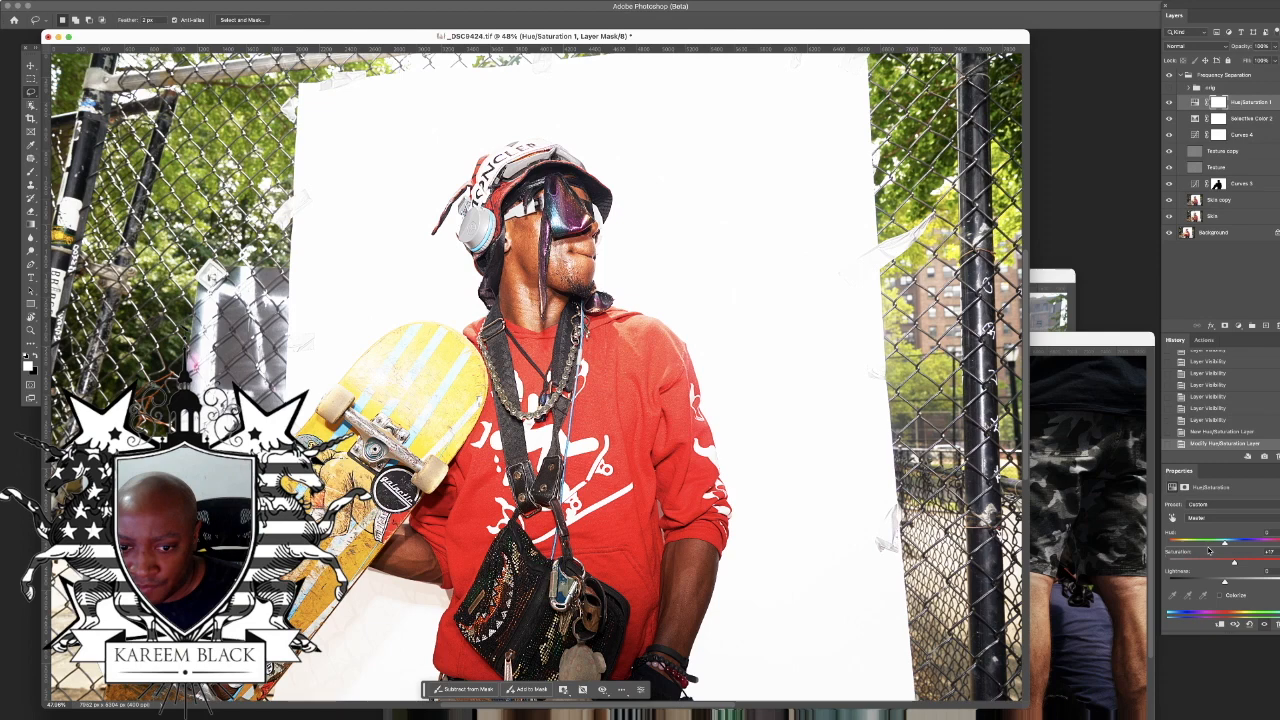
key("super+minus")
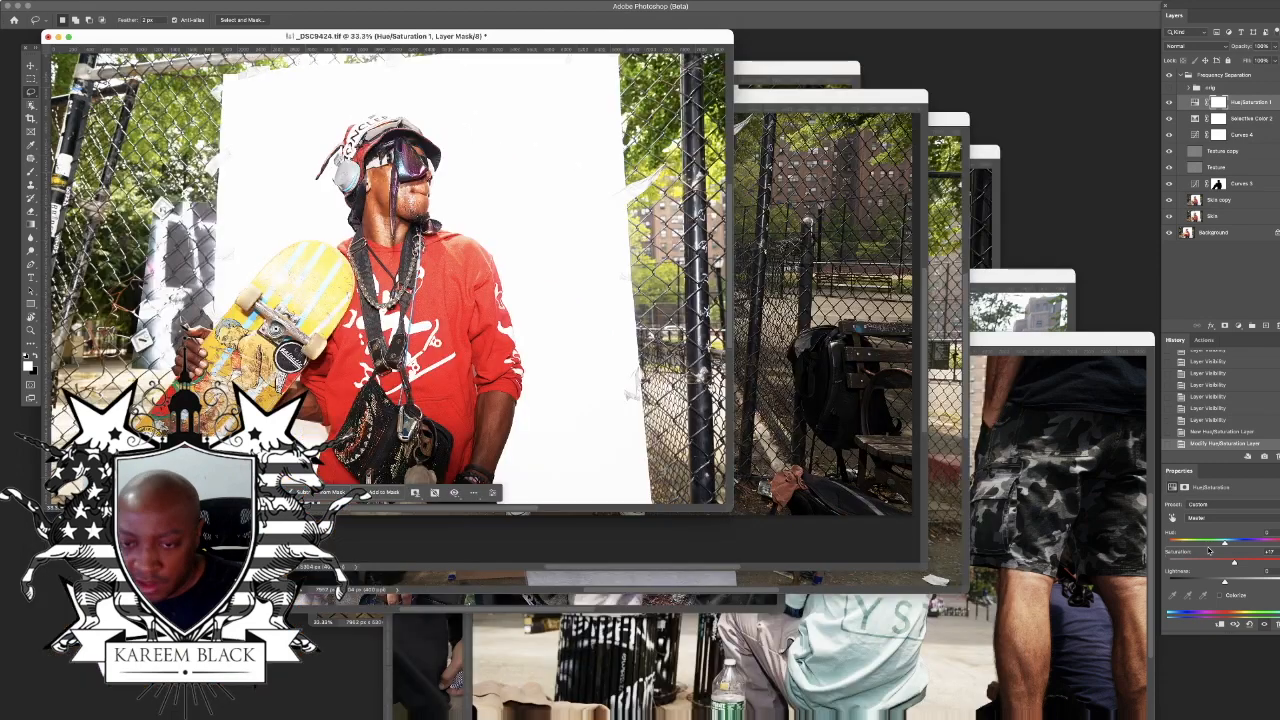
Step: Rework the masked background Curves layer by testing darker curve shapes and settling on a raised midtone point
left_click(1190, 185)
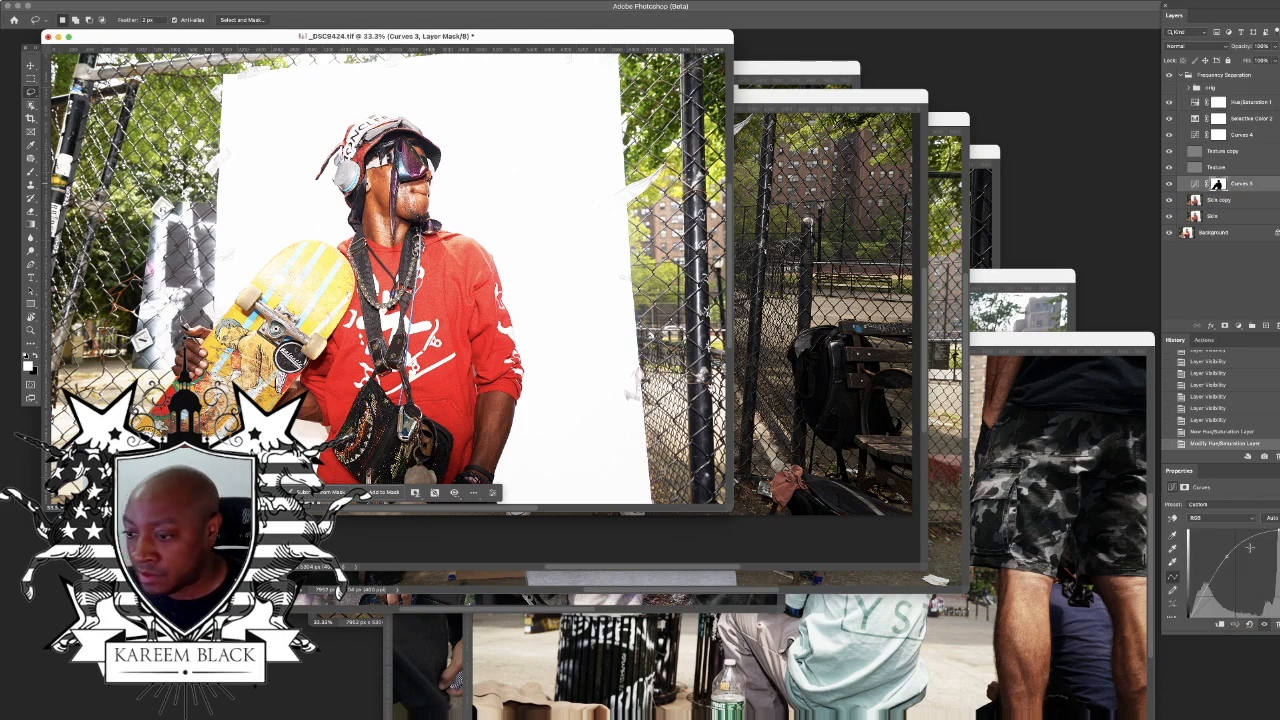
mouse_move(1227, 557)
left_mouse_down()
mouse_move(1249, 576)
mouse_move(1181, 537)
mouse_move(1227, 566)
left_mouse_up()
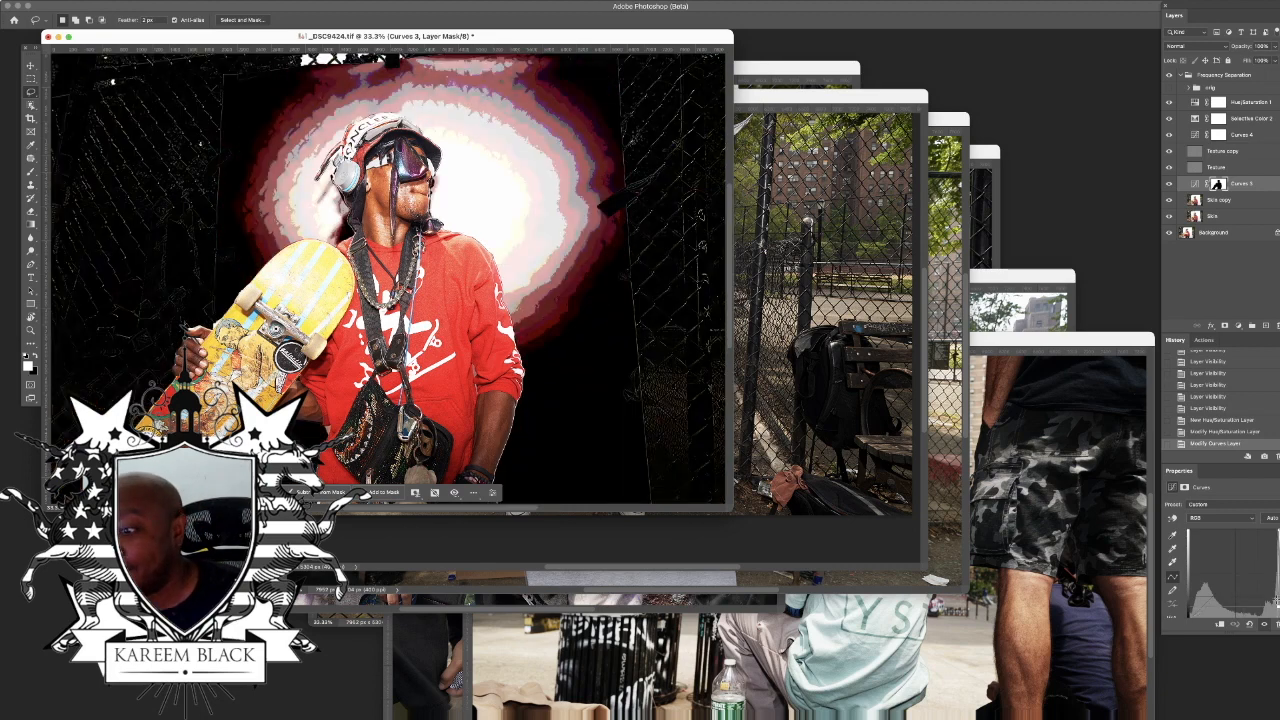
left_click_drag(1246, 576, 1228, 560)
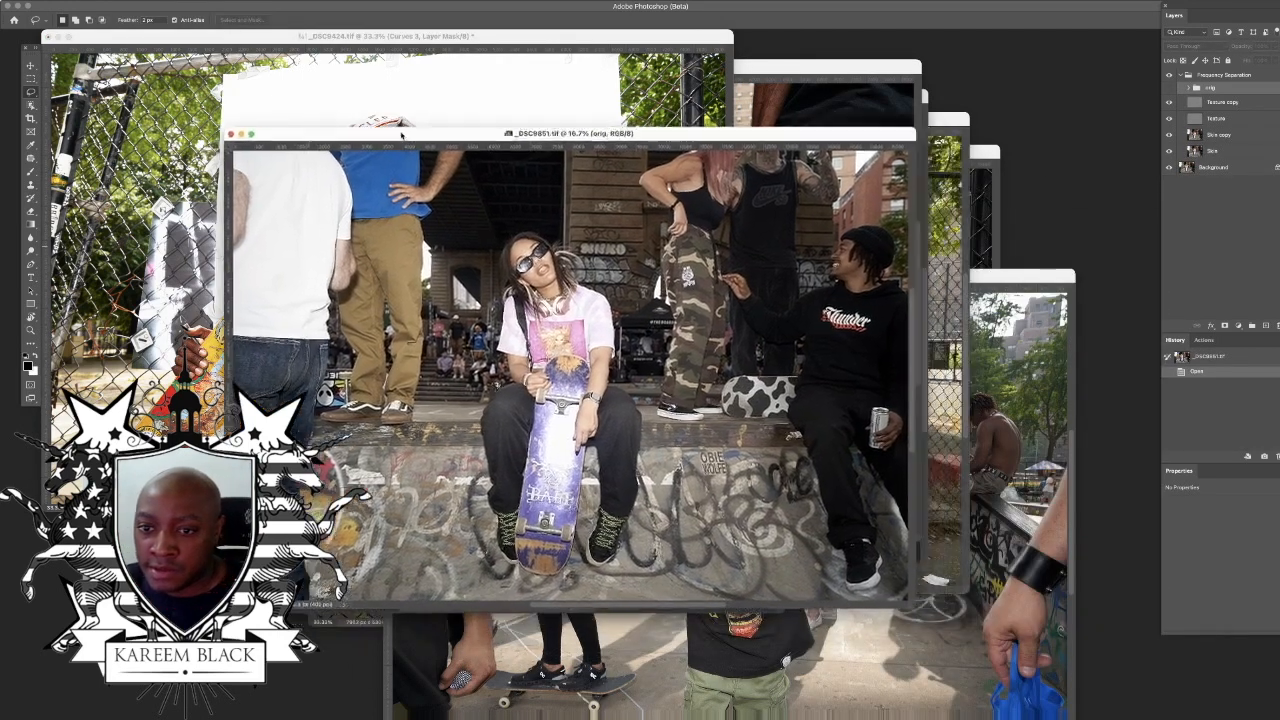
Step: In the photo of the seated skaters, add a Curves layer above Texture copy with raised highlights and lowered shadows
left_click_drag(402, 135, 339, 114)
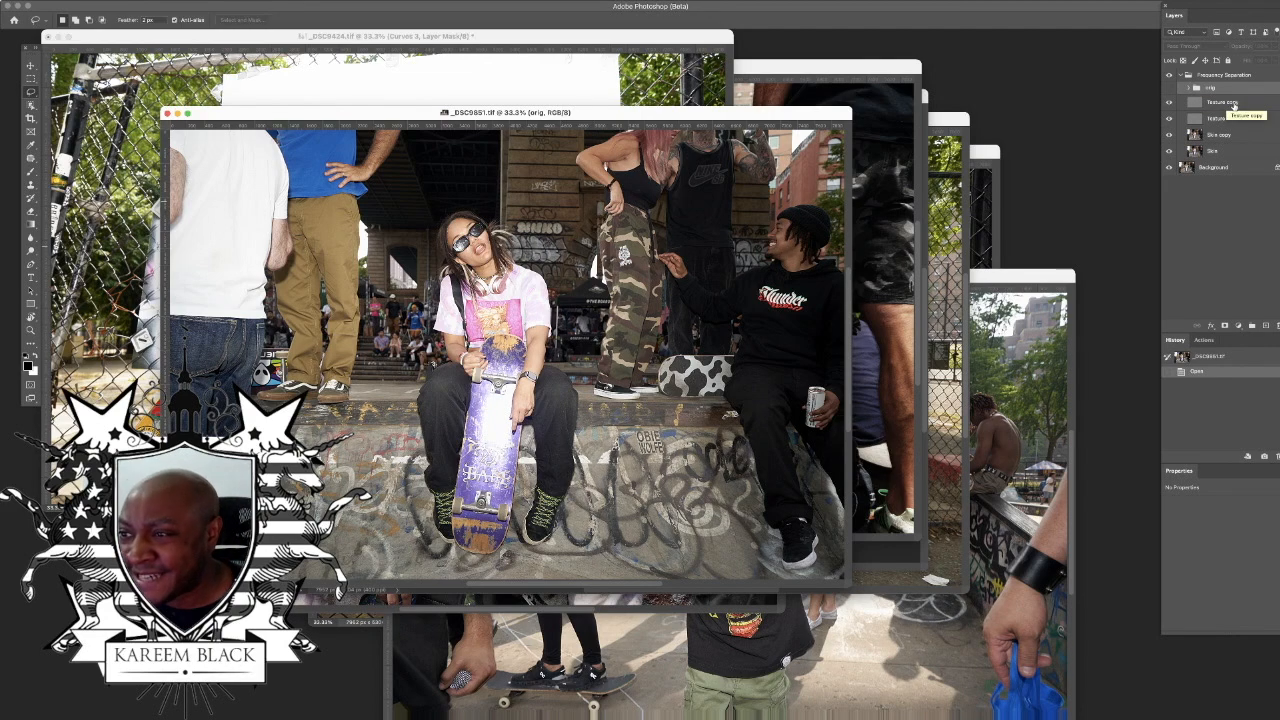
left_click(1238, 103)
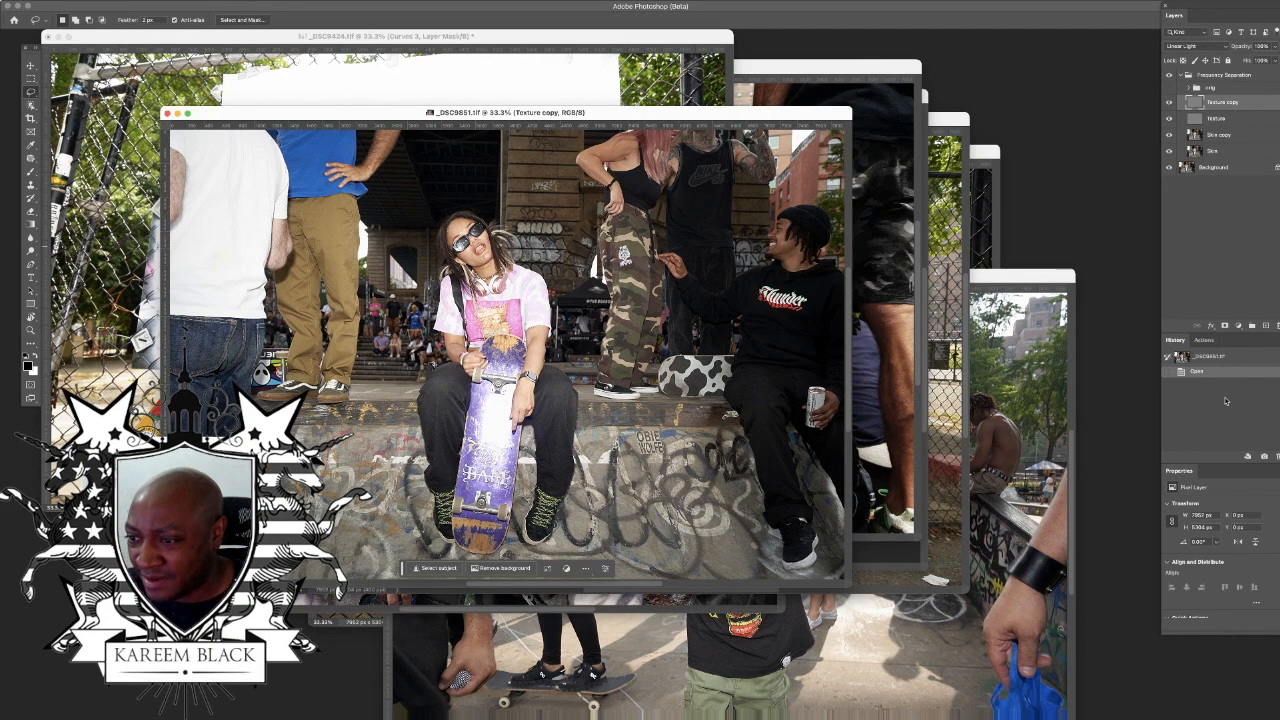
left_click(1238, 326)
left_click(1245, 393)
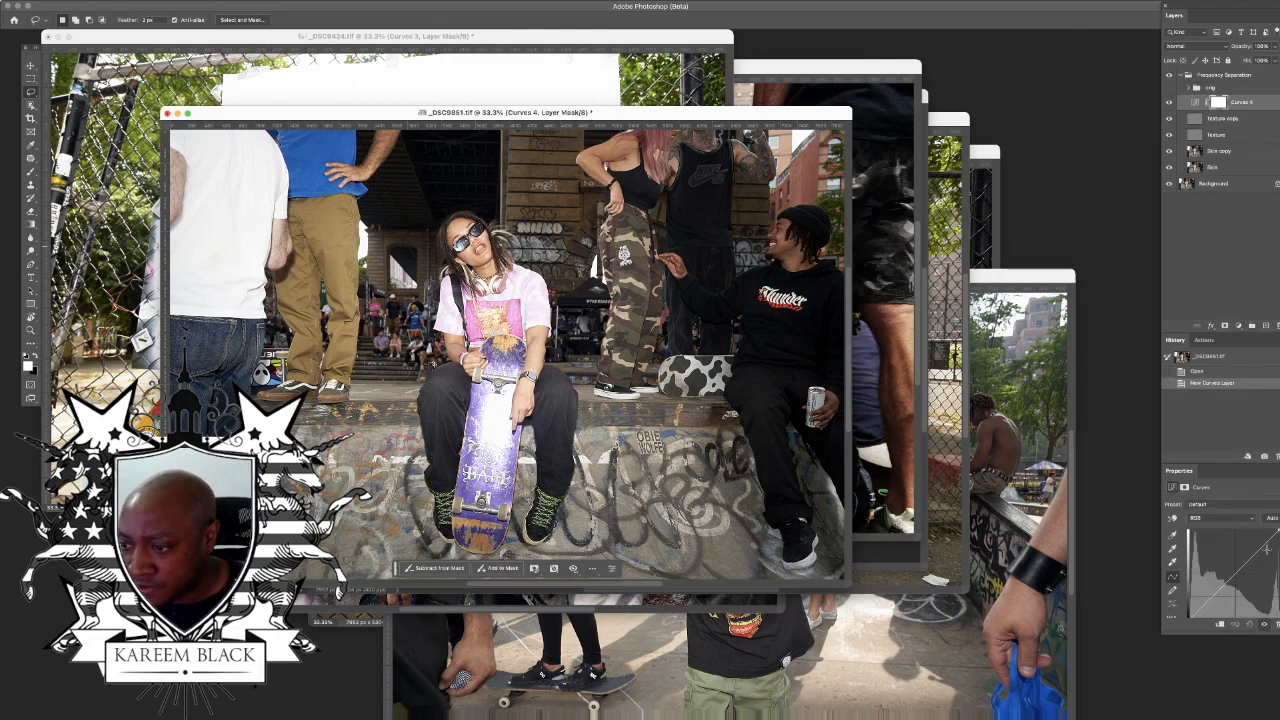
left_click_drag(1256, 553, 1256, 541)
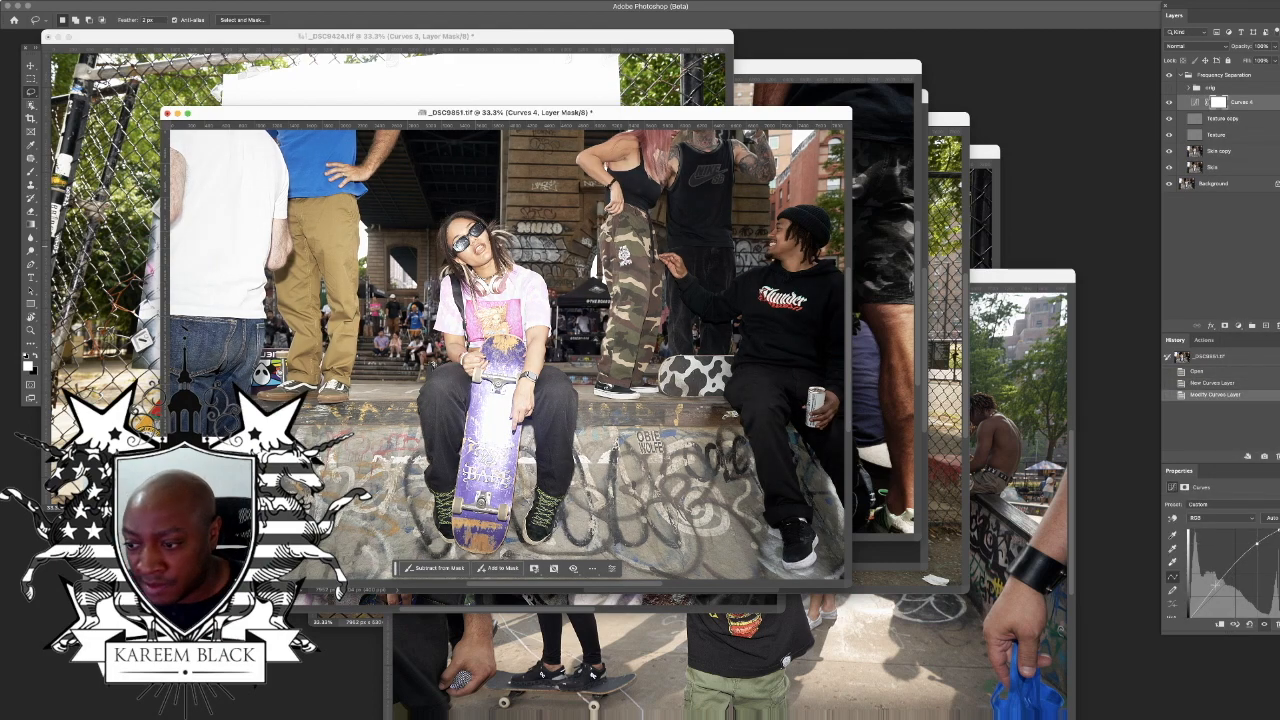
left_click_drag(1217, 586, 1218, 590)
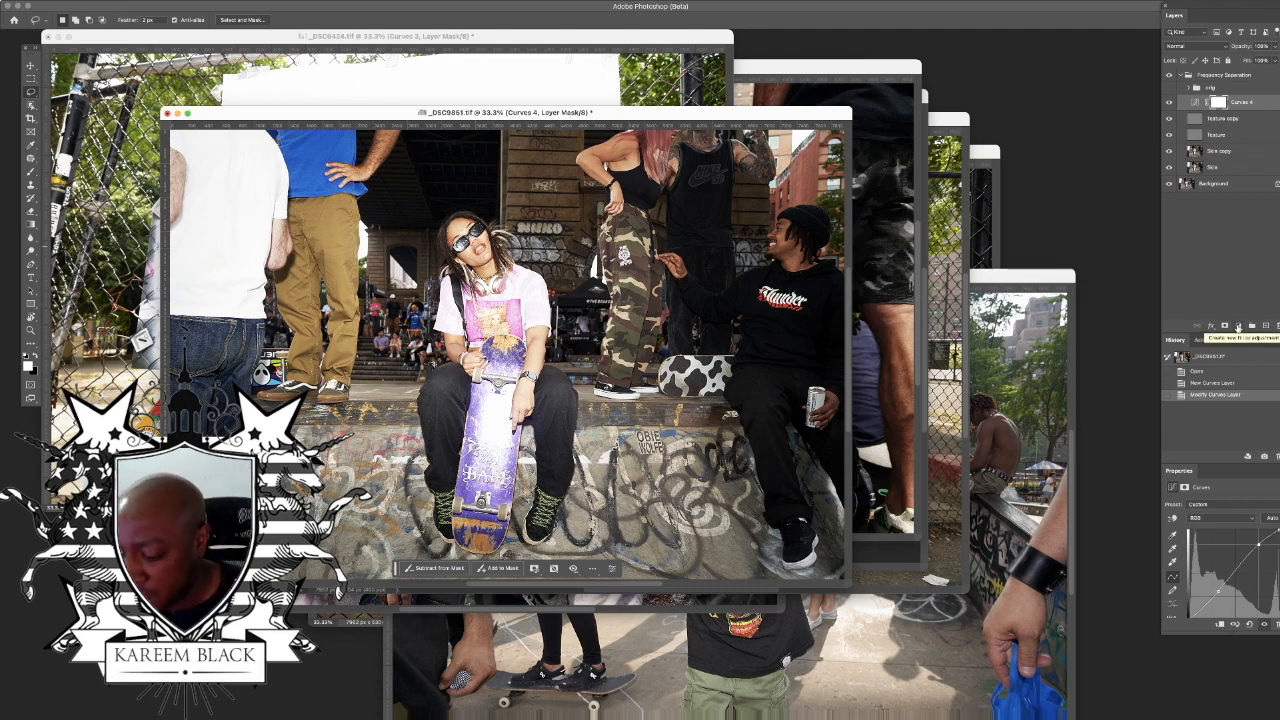
Step: Add a Brightness/Contrast adjustment layer above the Curves layer with slightly raised contrast
left_click(1238, 328)
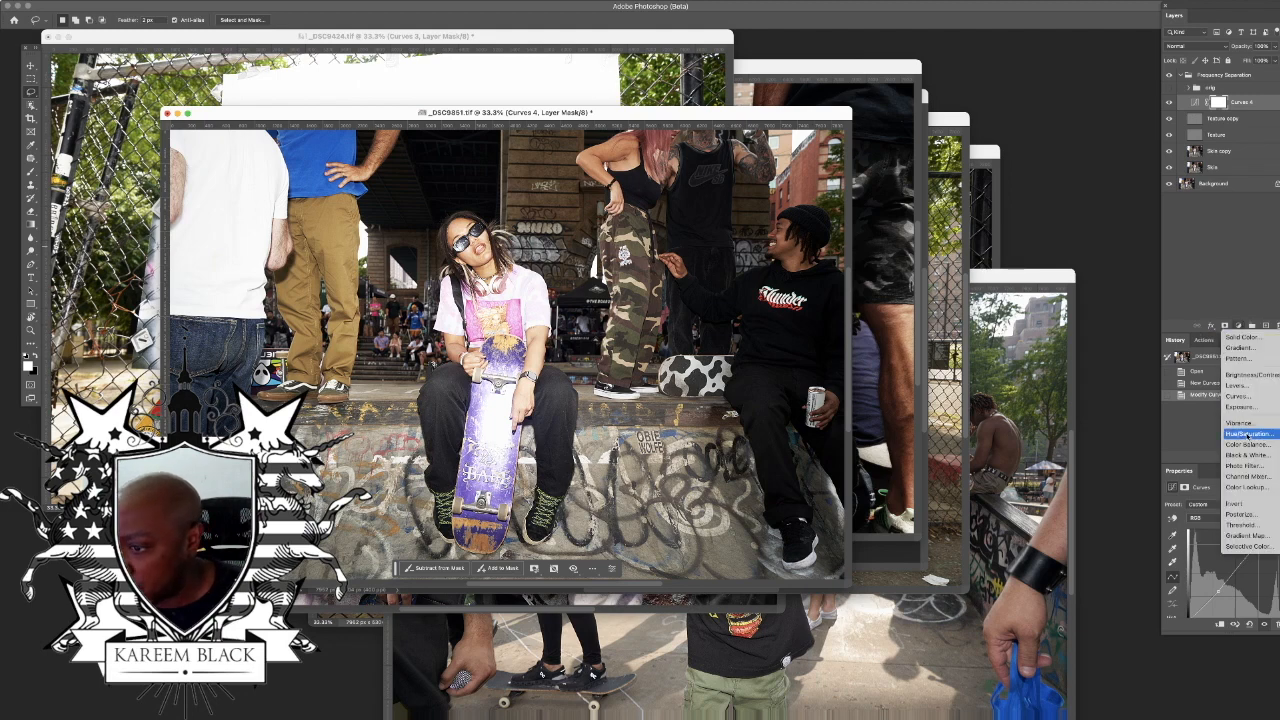
left_click(1257, 376)
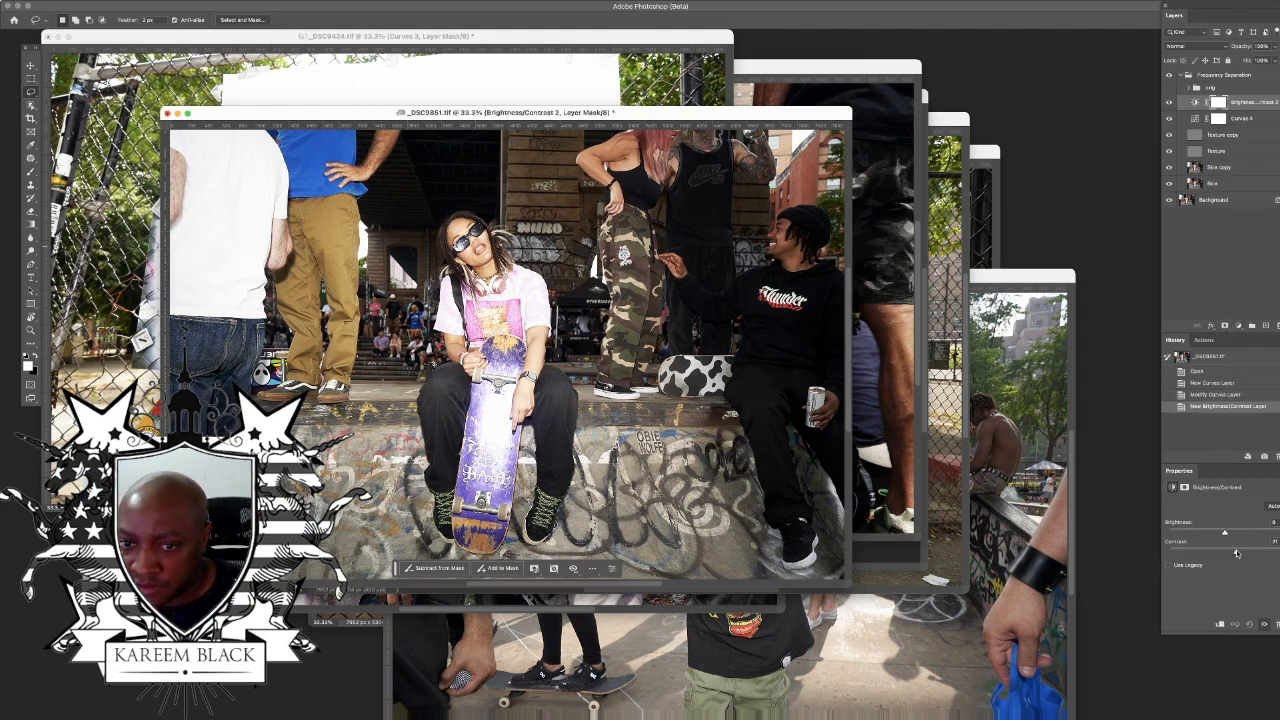
left_click(1234, 553)
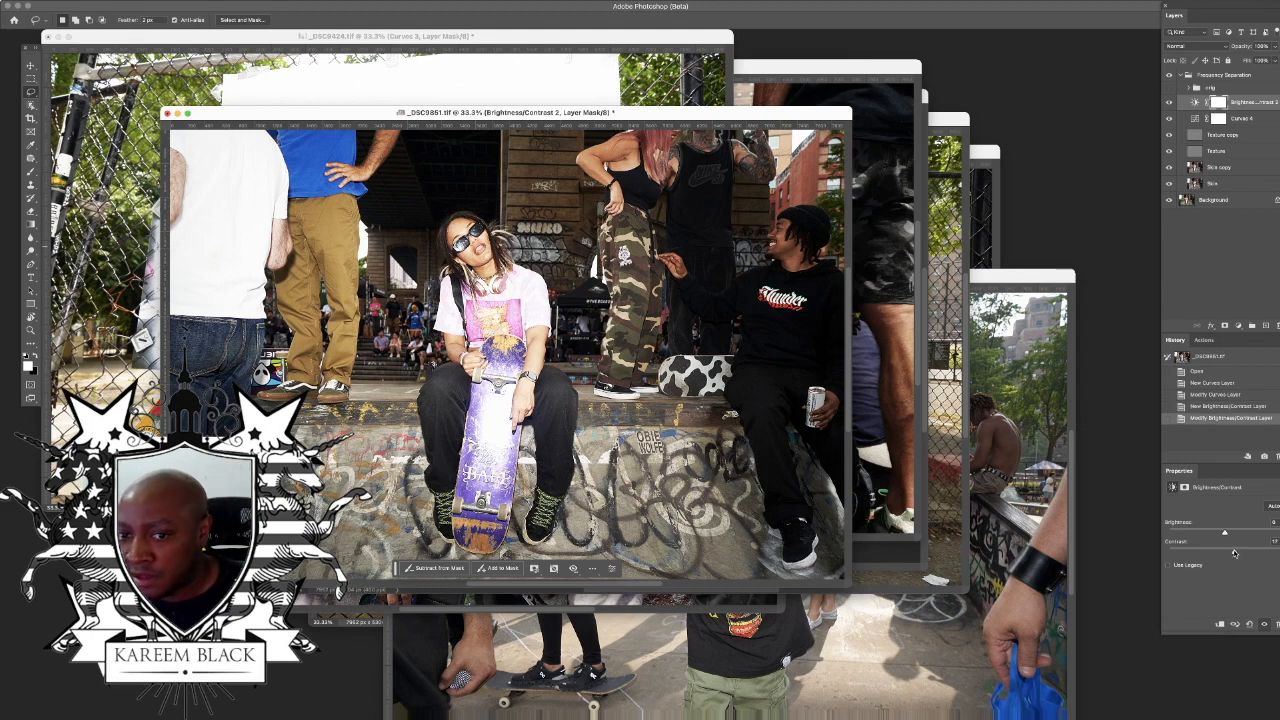
Step: On the Skin copy layer, select the seated skater in the pink shirt and the two standing men beside them with the Object Selection tool
left_click(1247, 170)
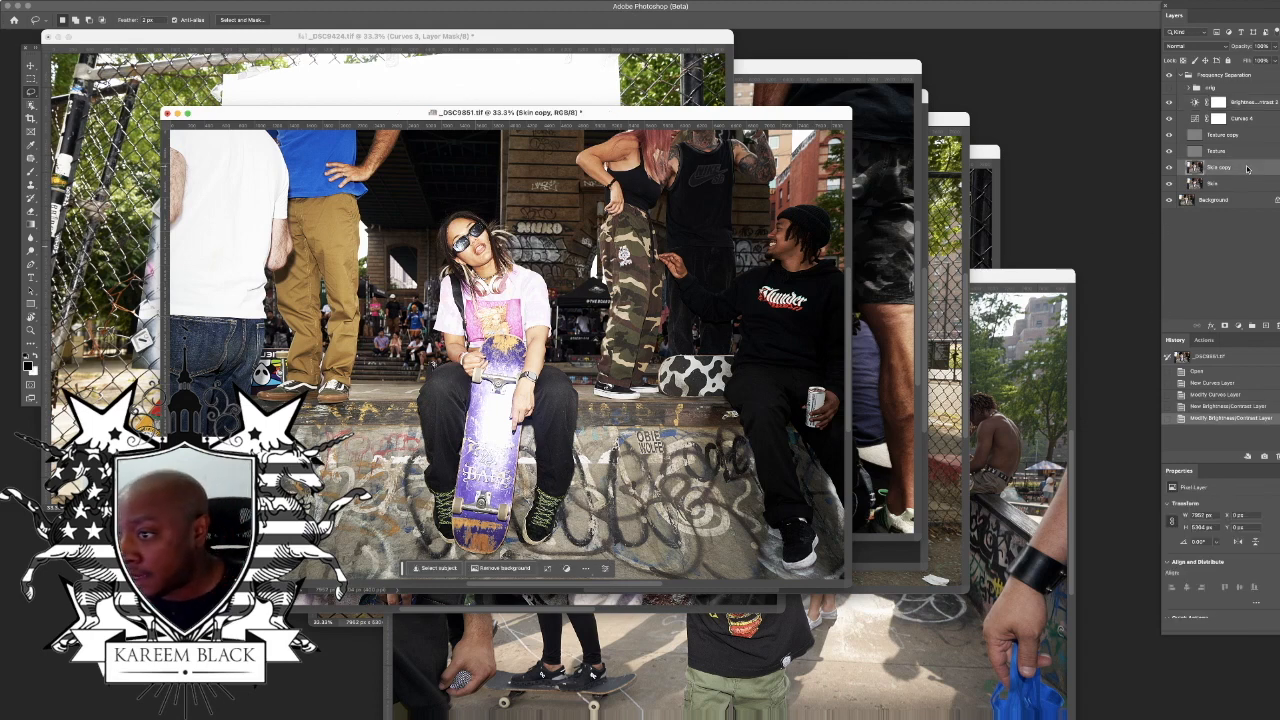
left_click(33, 104)
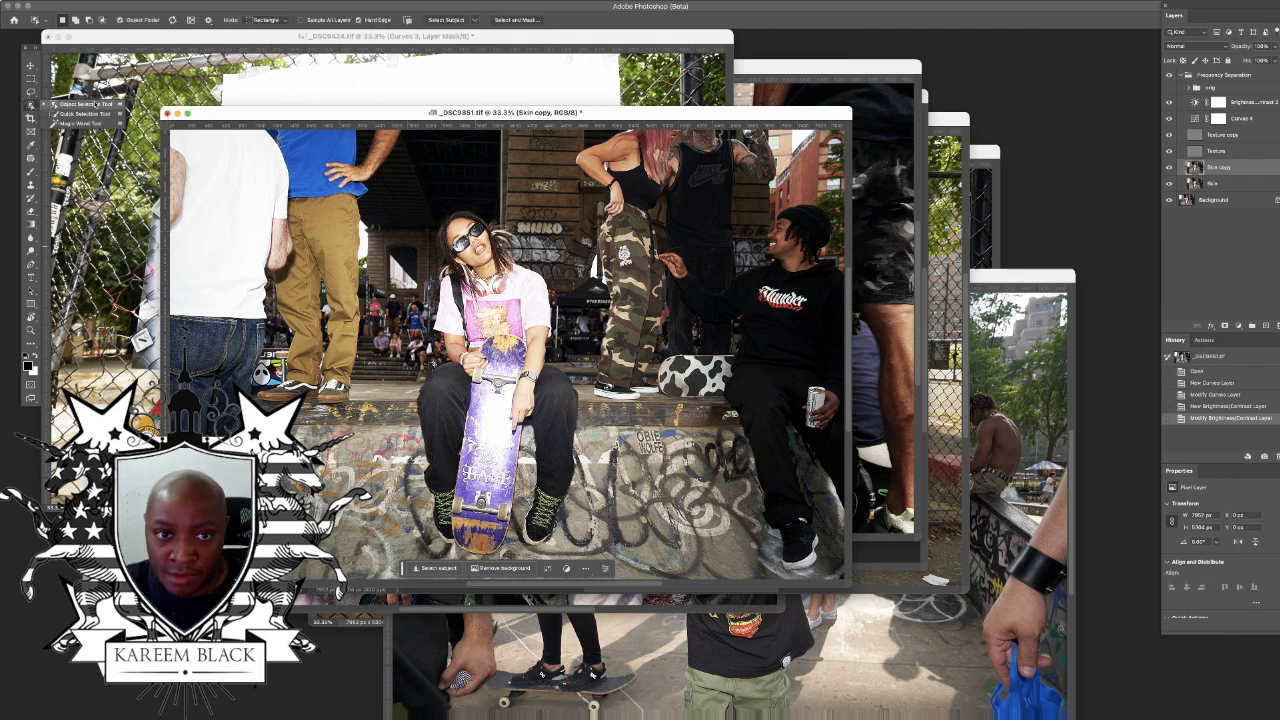
left_click(60, 104)
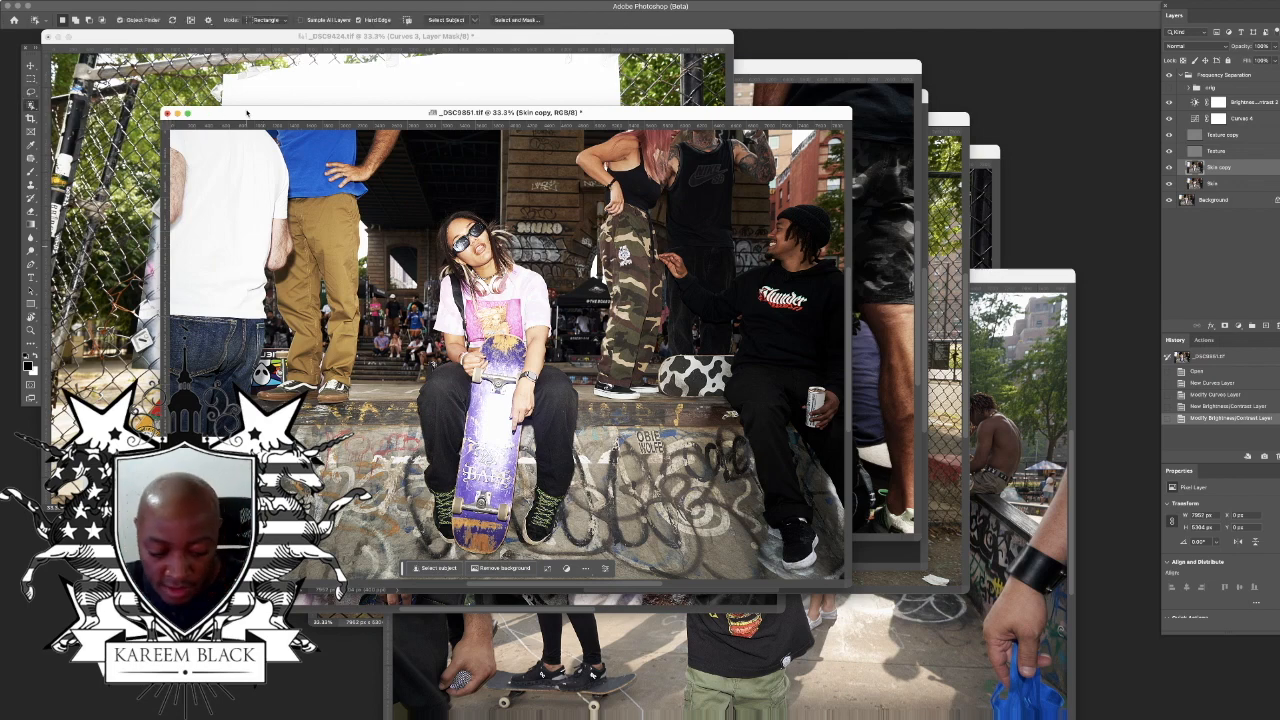
double_click(249, 114)
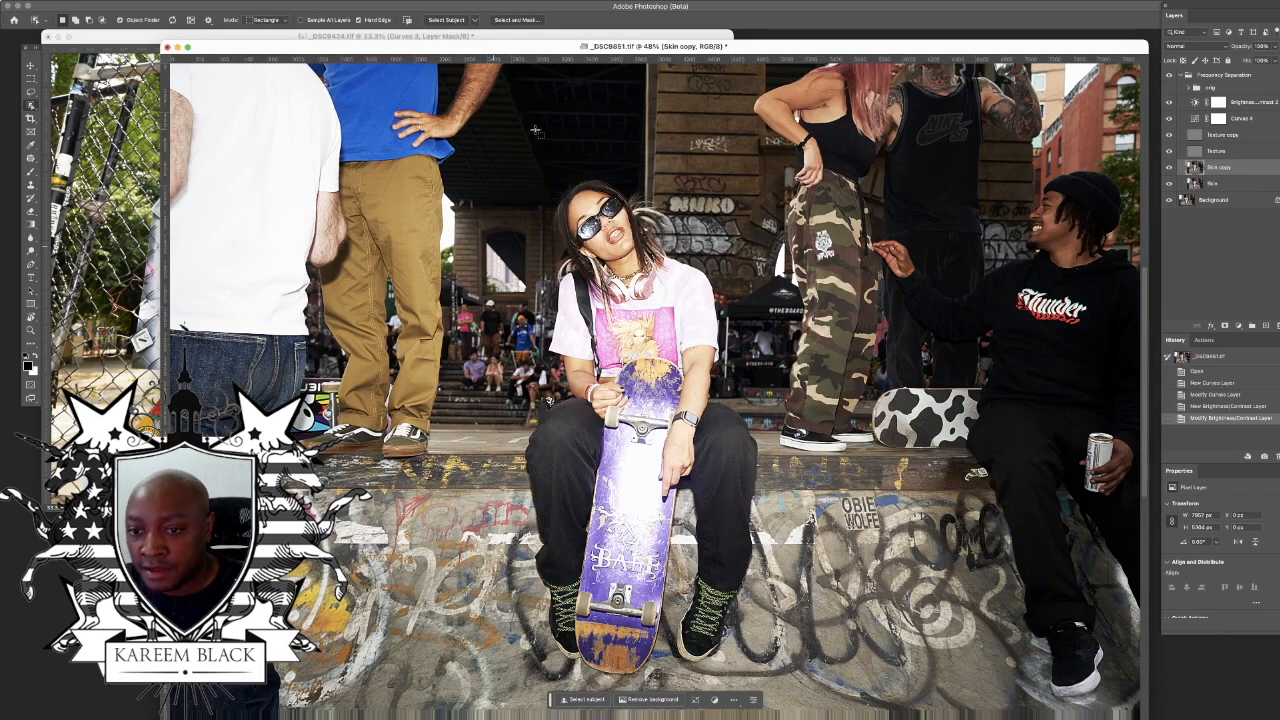
left_click_drag(443, 50, 394, 42)
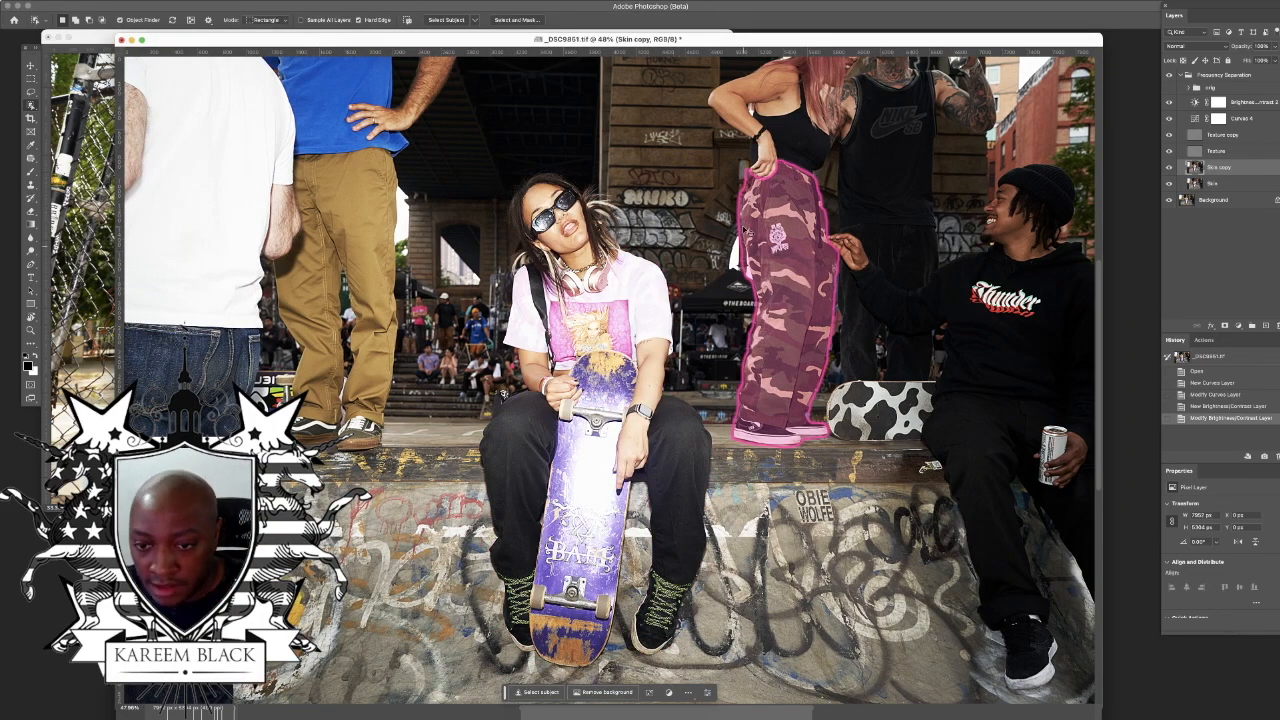
key("super+minus")
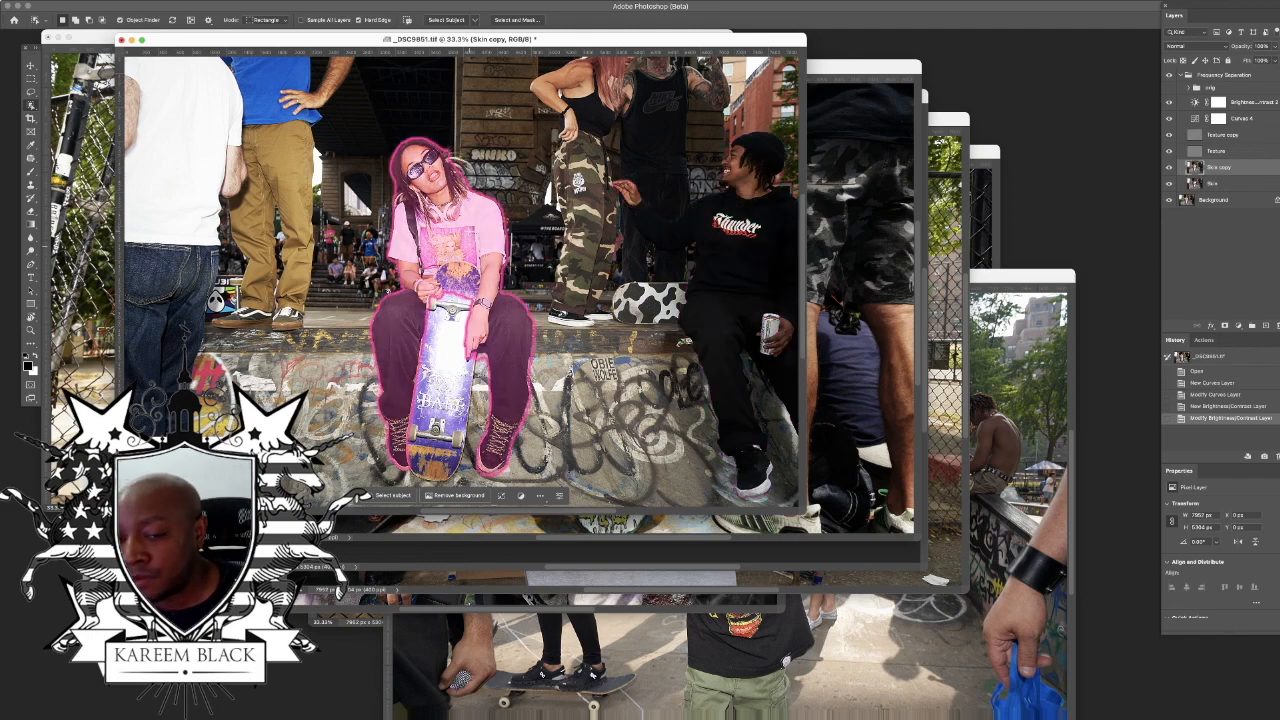
left_click(451, 235)
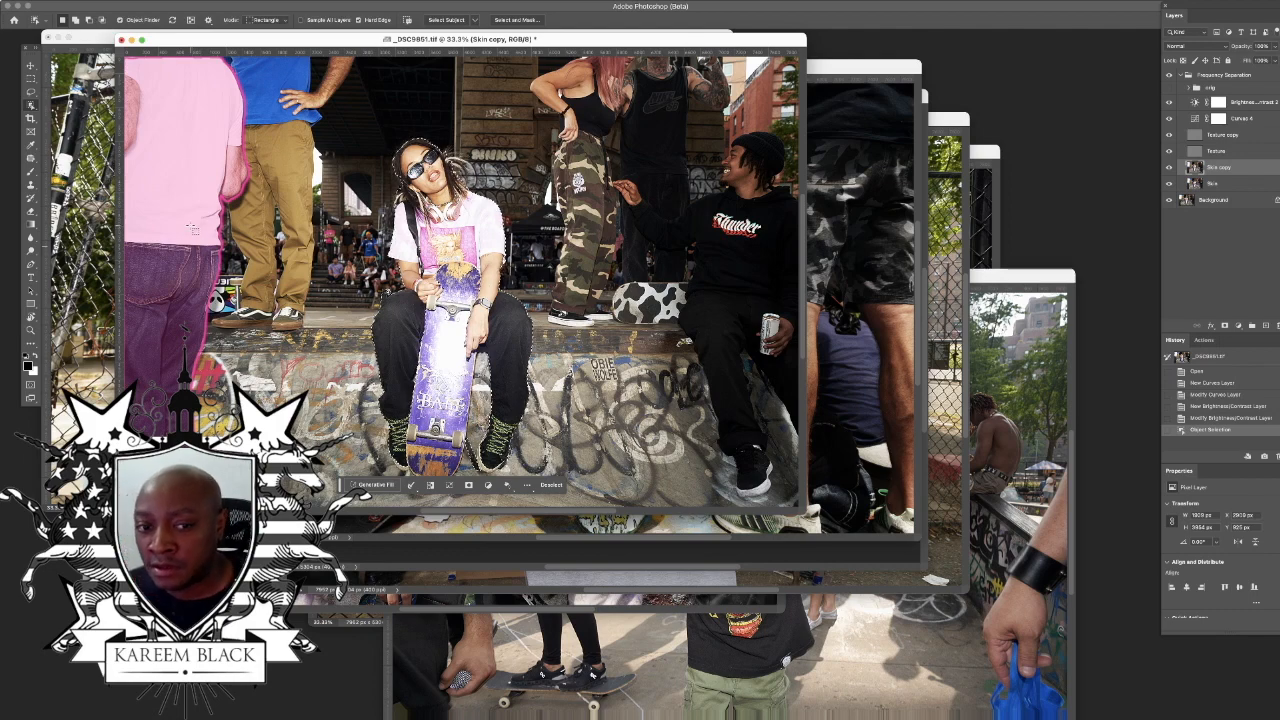
left_click(188, 229, "shift")
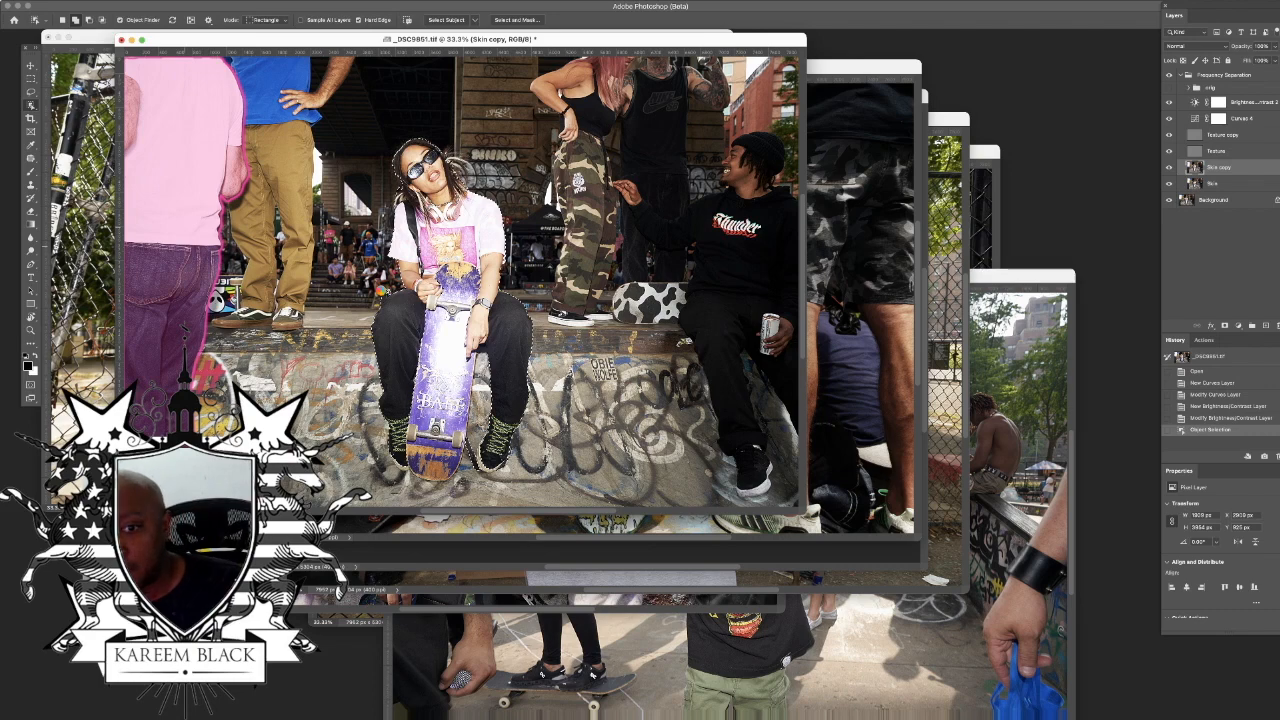
left_click(170, 300)
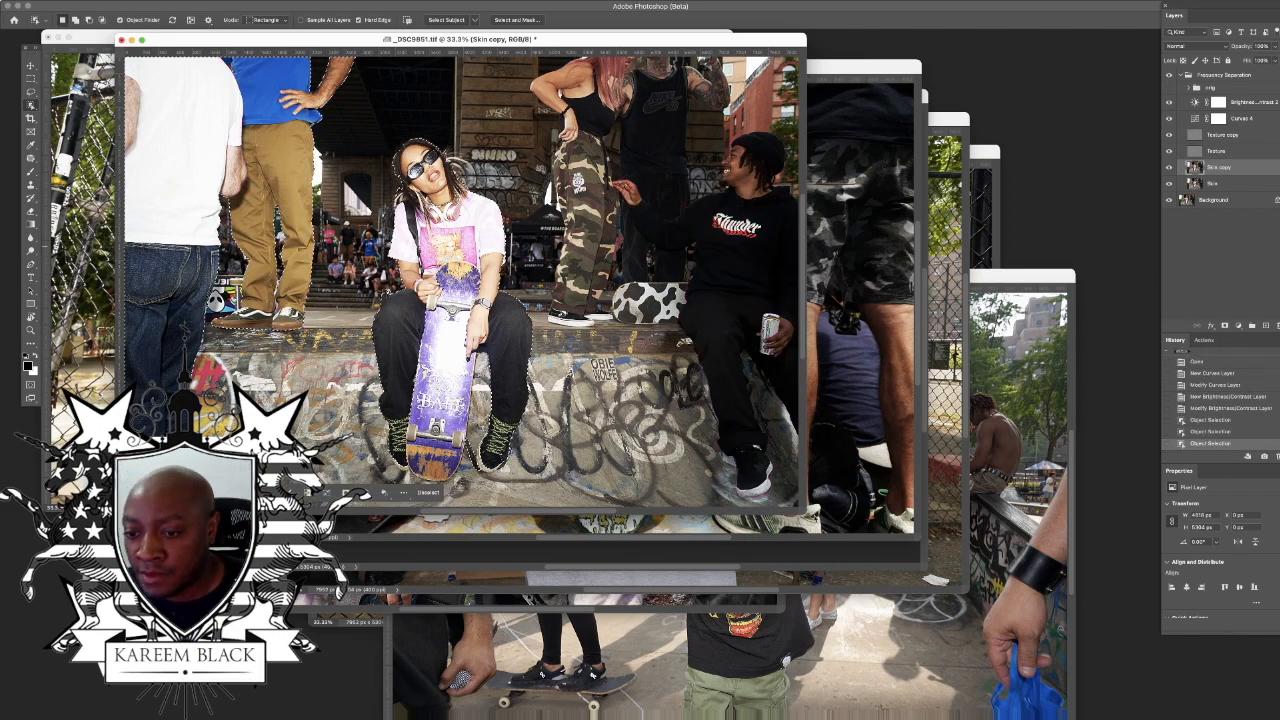
Step: Invert the selection and test its coverage with an exaggerated Curves layer, reverting in the history to the original selection
left_click_drag(852, 535, 1050, 645)
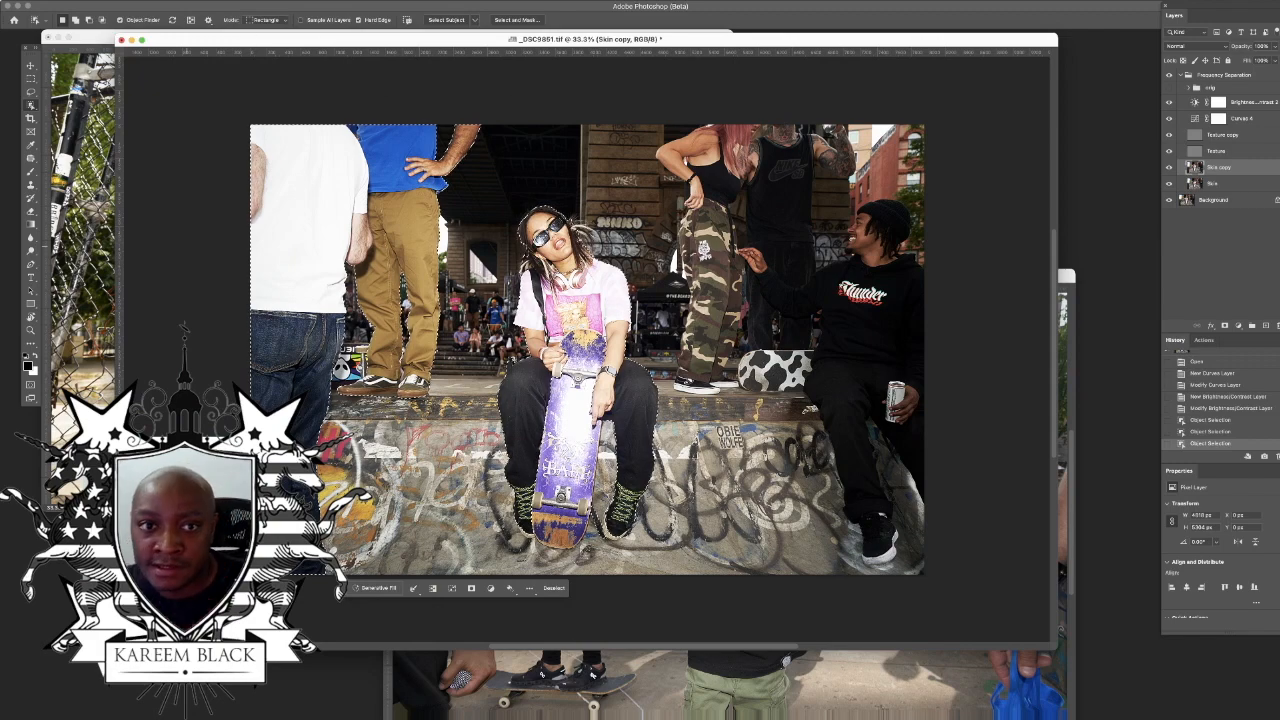
left_click(221, 1)
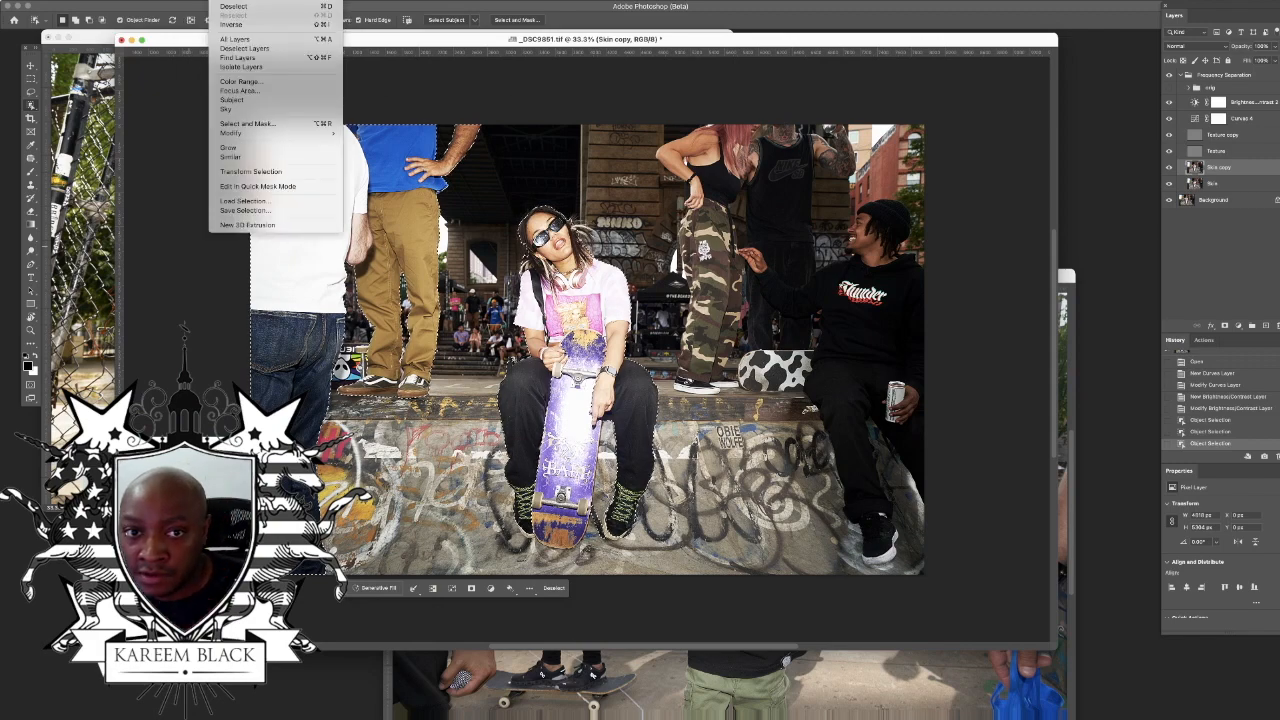
left_click(256, 26)
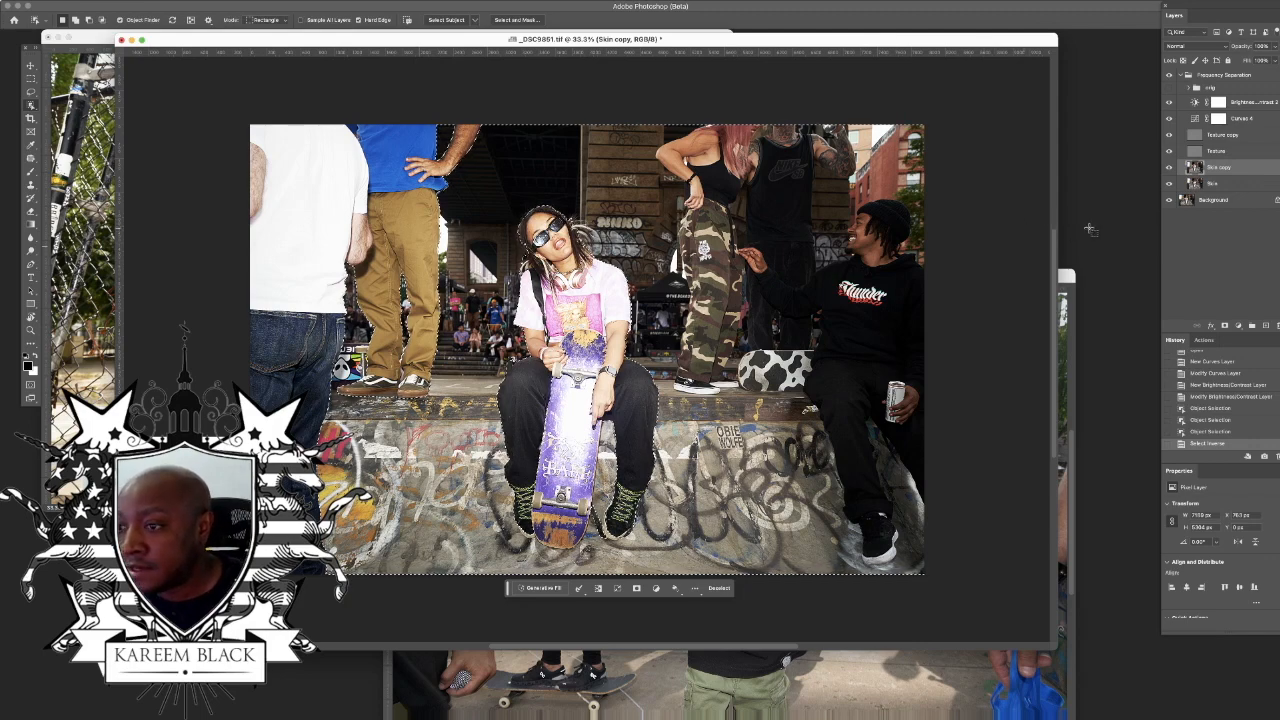
left_click(1239, 326)
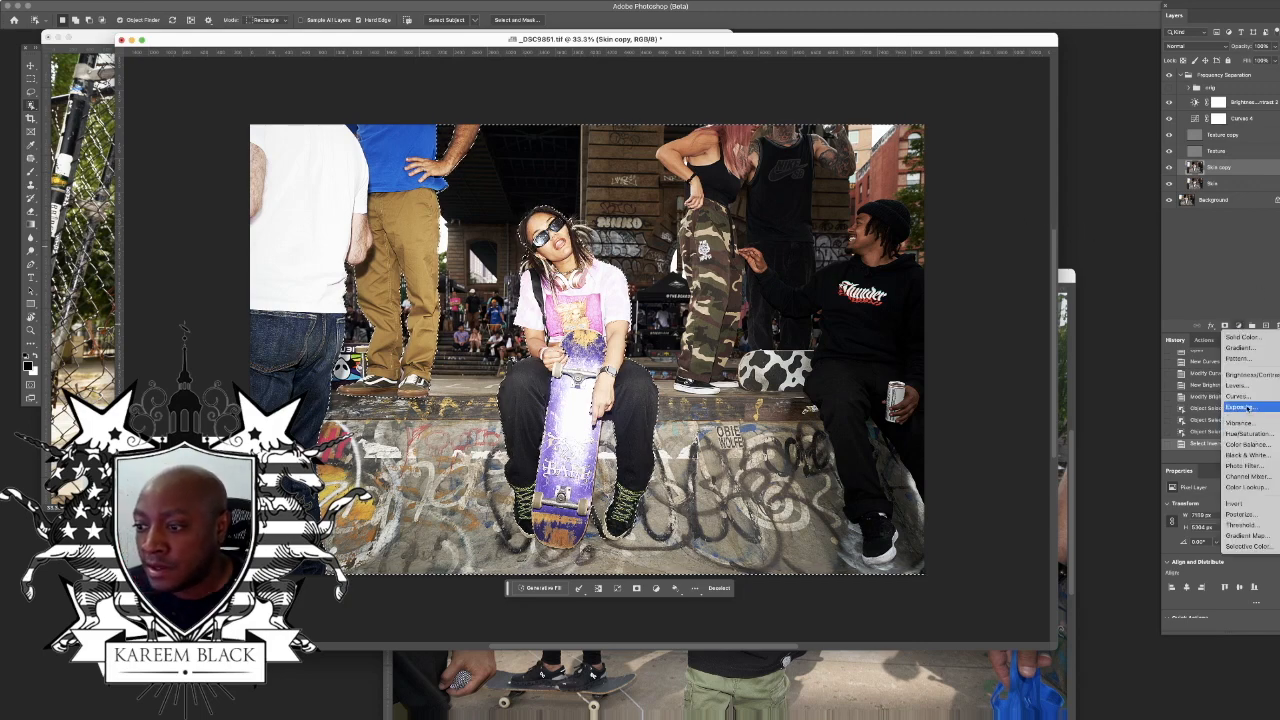
left_click(1245, 396)
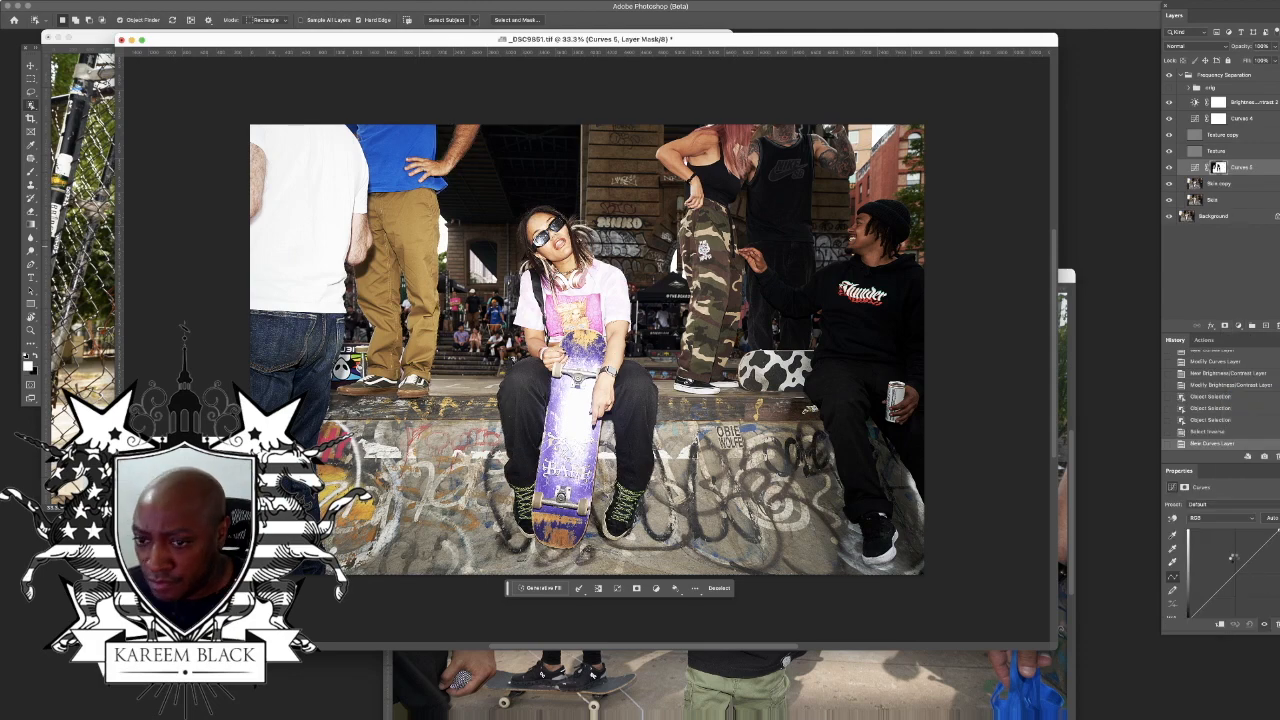
left_click_drag(1238, 562, 1195, 527)
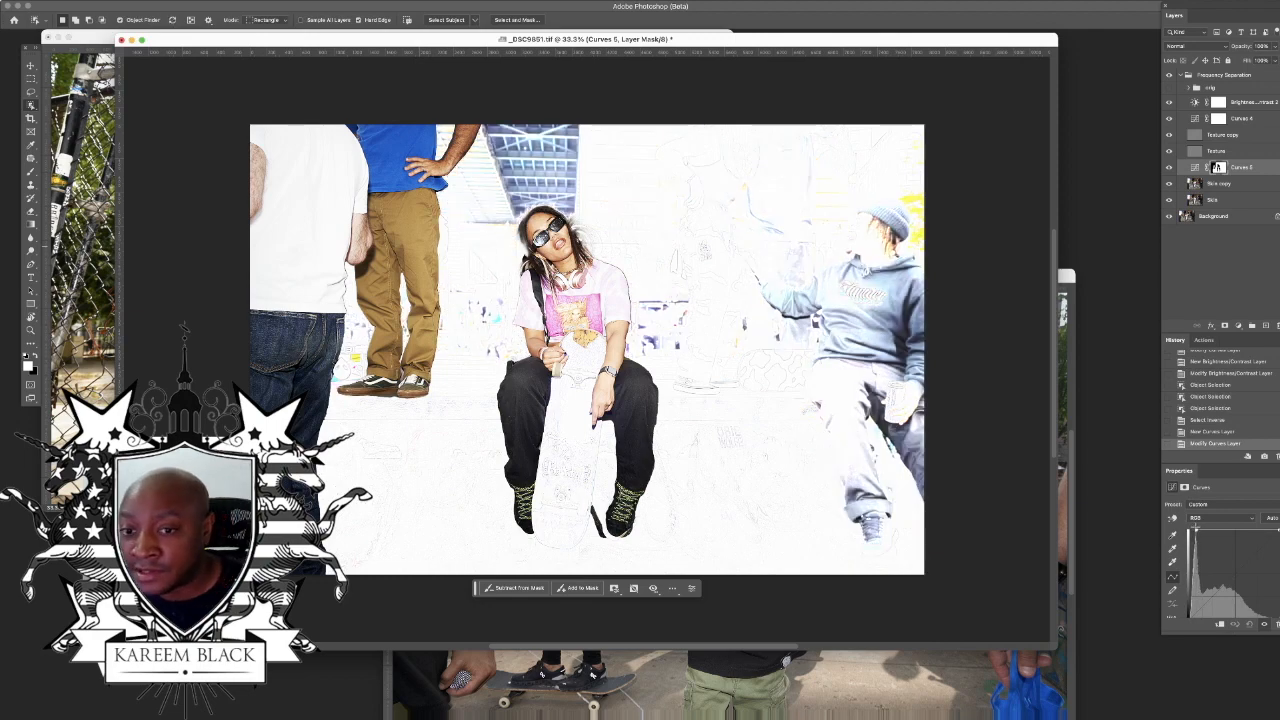
left_click_drag(1197, 529, 1279, 545)
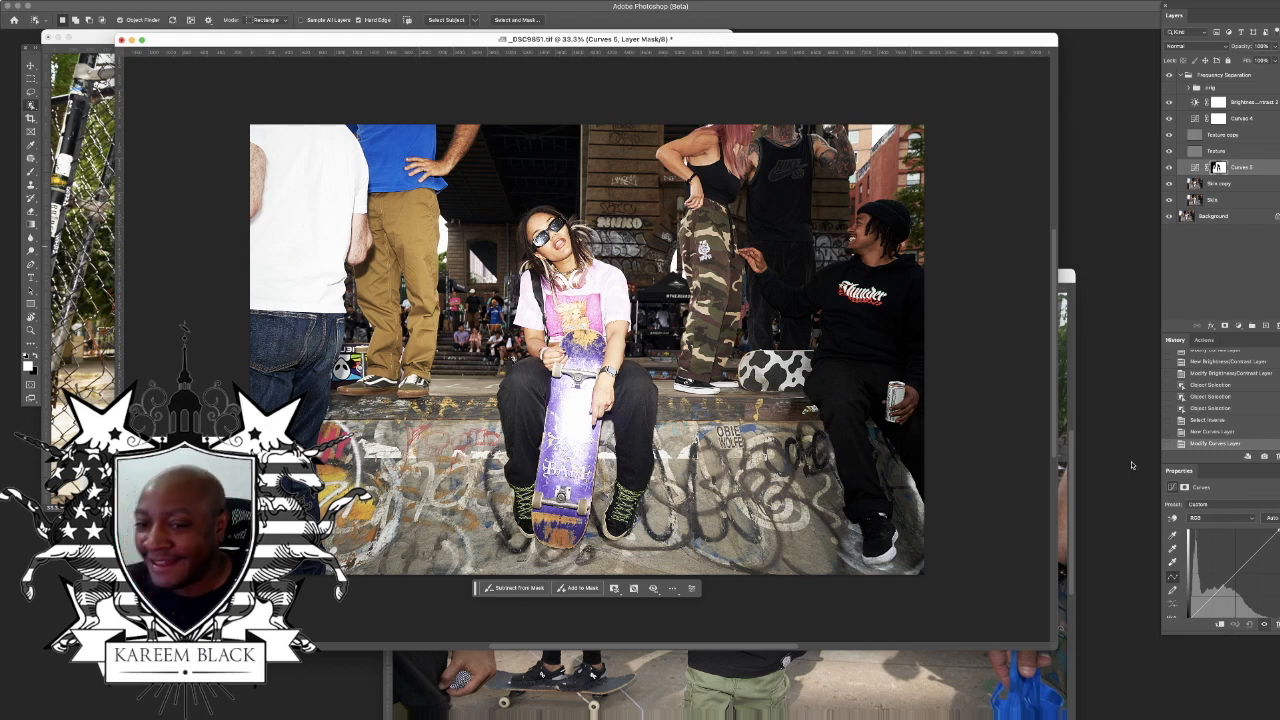
left_click(1214, 408)
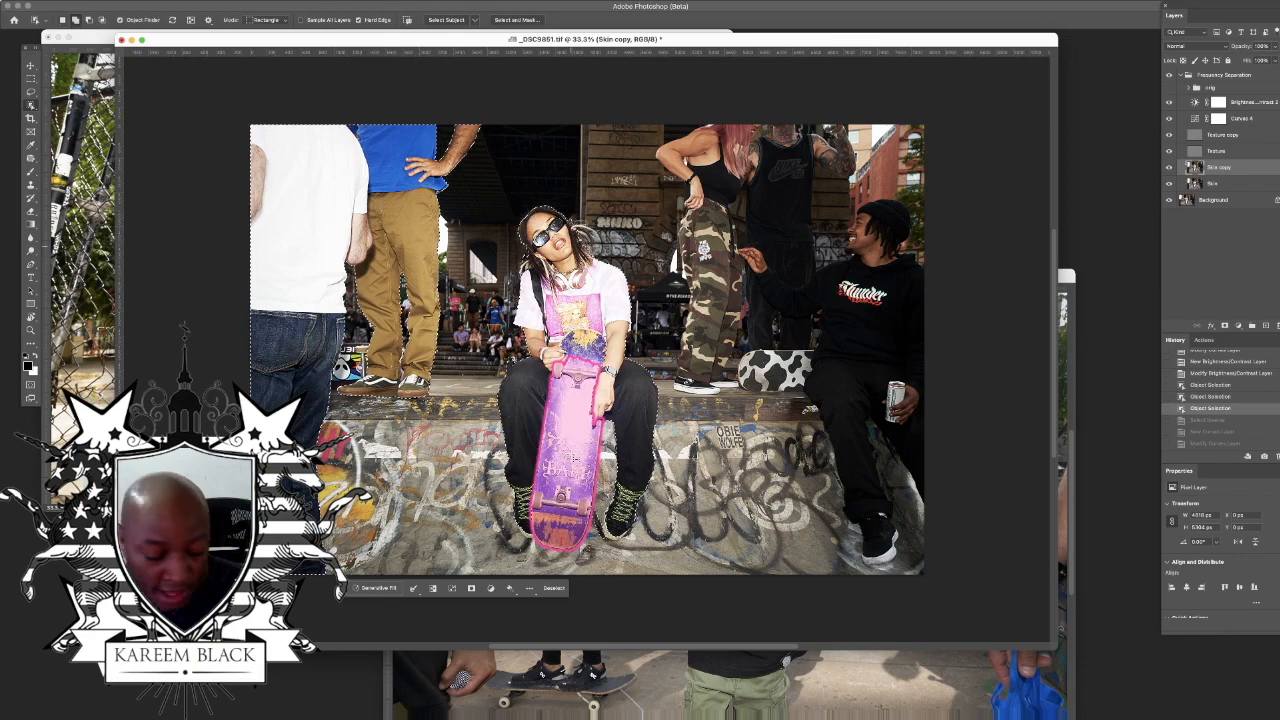
Step: Add the purple skateboard to the selection and clean up the missed areas around the skater with the Lasso tool
left_click(555, 462)
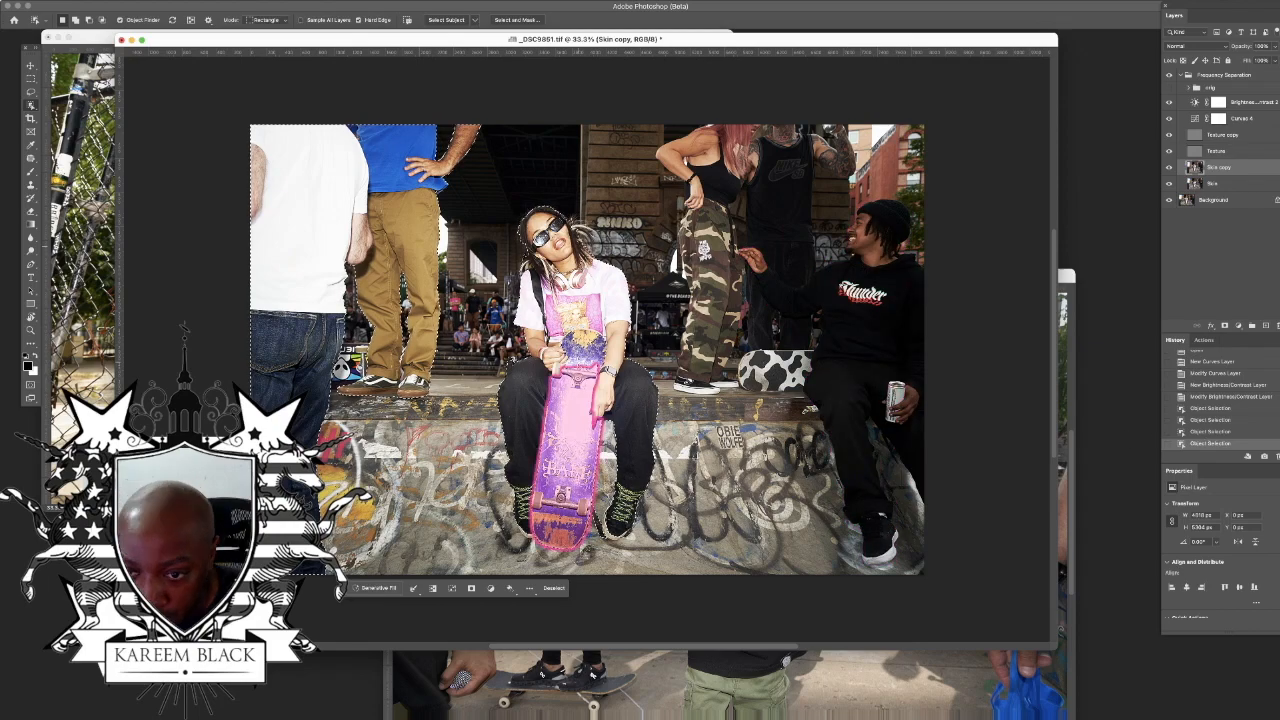
key("super+plus")
key("super+plus")
key("super+plus")
key("super+plus")
key("l")
left_click_drag(530, 490, 575, 430)
mouse_move(545, 375)
left_mouse_down()
mouse_move(480, 440)
mouse_move(545, 380)
left_mouse_up()
left_click_drag(760, 400, 743, 340)
key("super+minus")
key("super+minus")
key("super+minus")
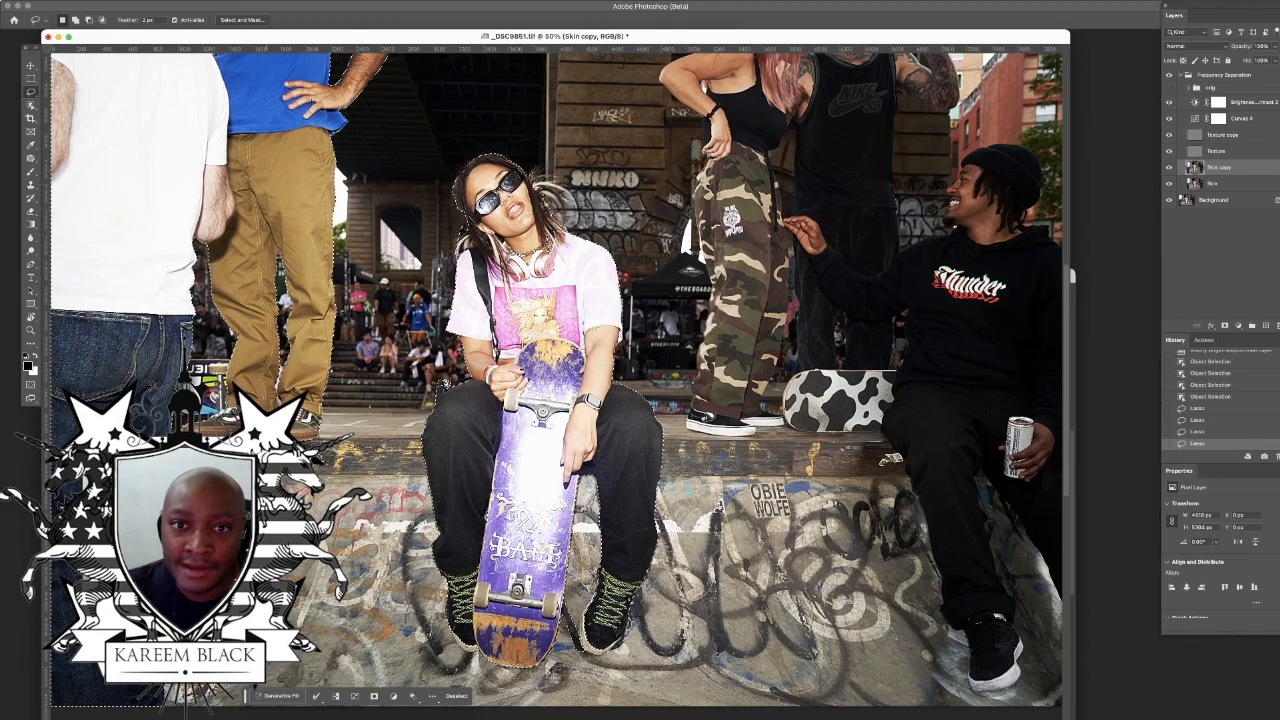
Step: Invert the selection and add a Curves layer above Skin copy with a raised midtone point to brighten the background
left_click(226, 1)
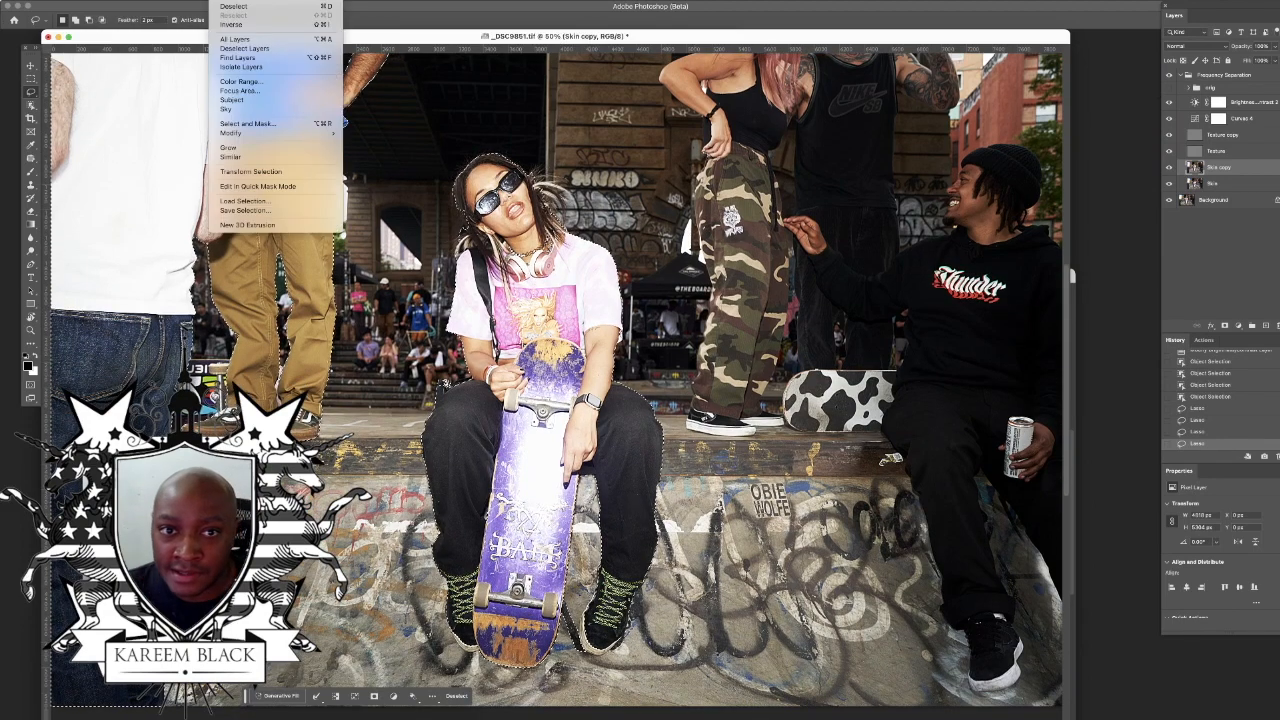
left_click(233, 24)
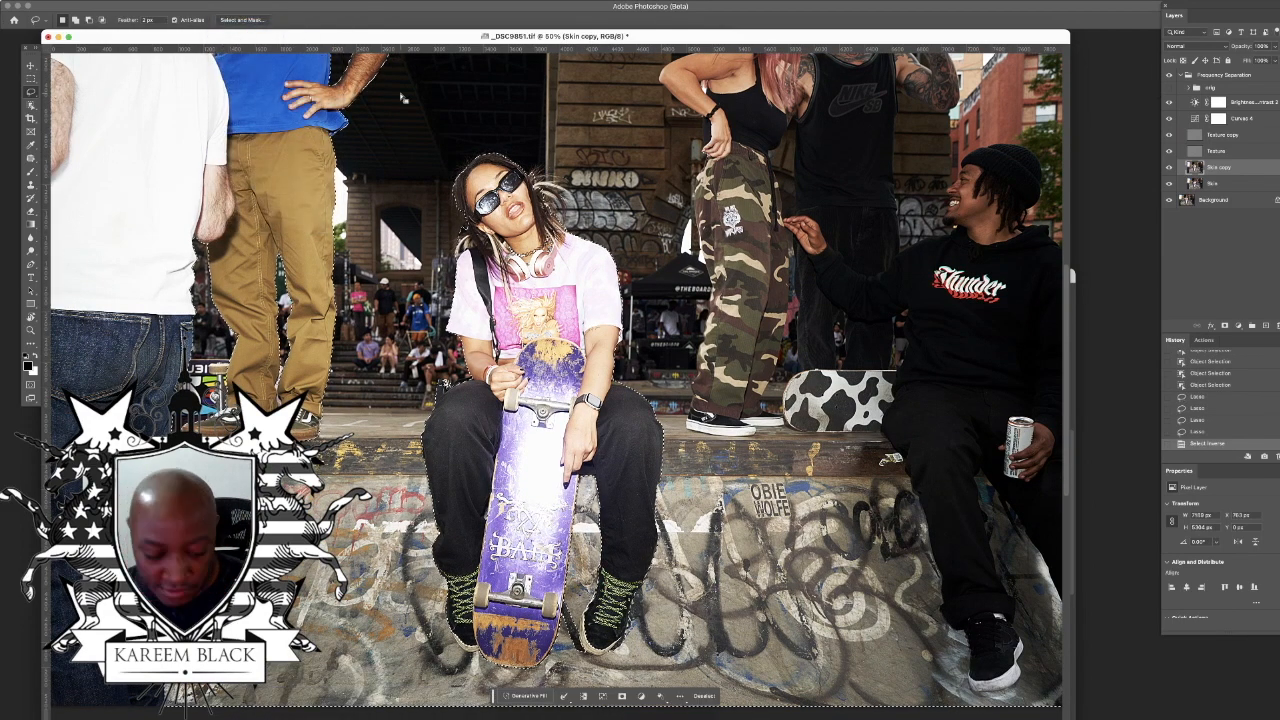
key("super+minus")
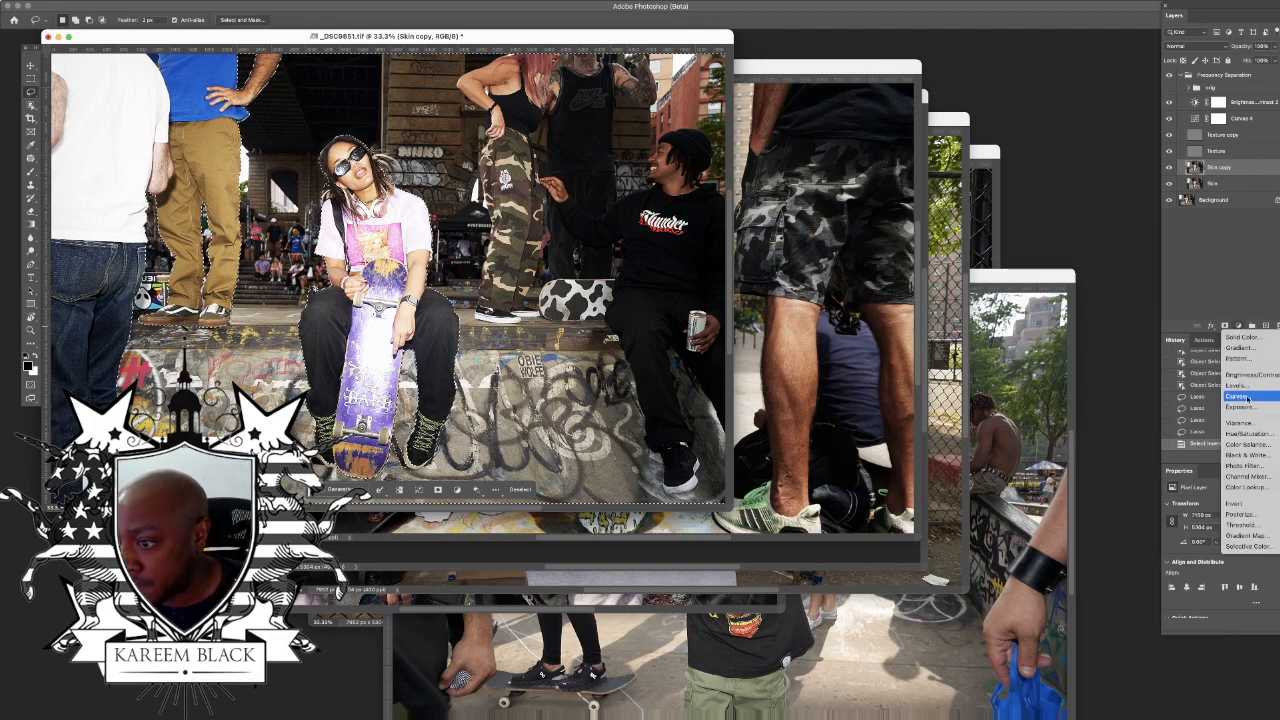
left_click(1227, 434)
left_click_drag(1242, 558, 1237, 553)
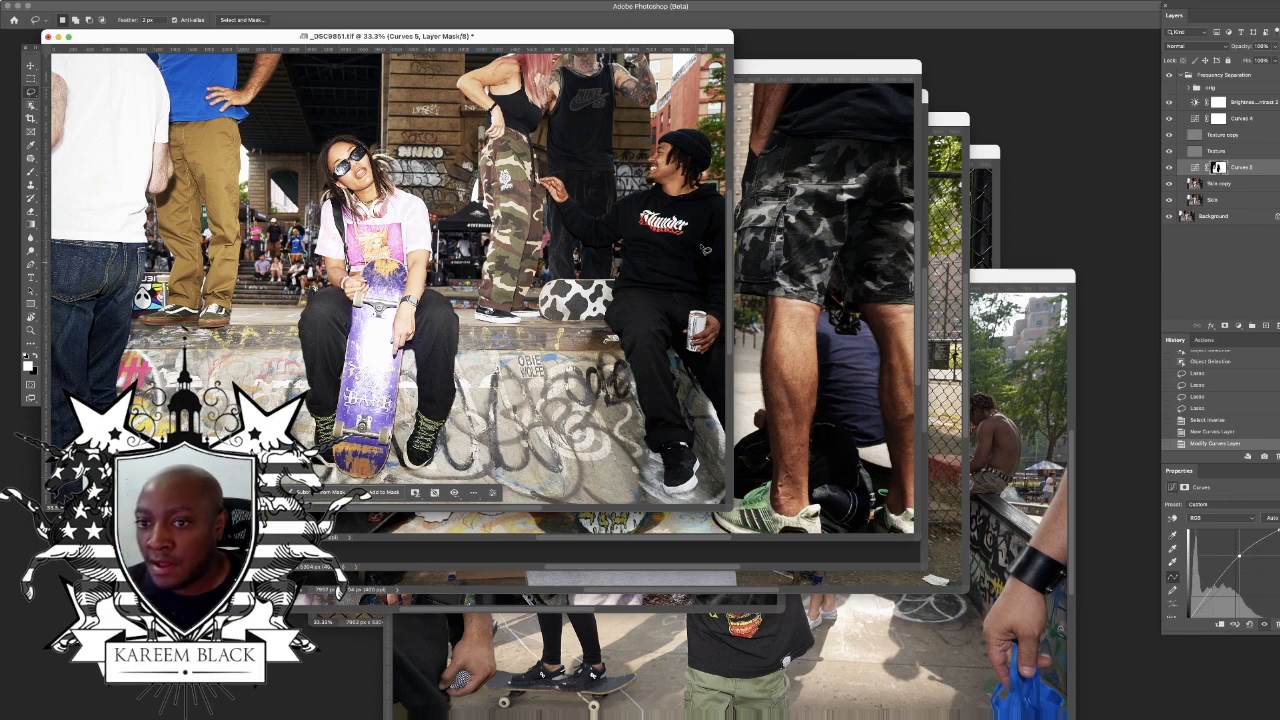
left_click_drag(690, 232, 595, 210)
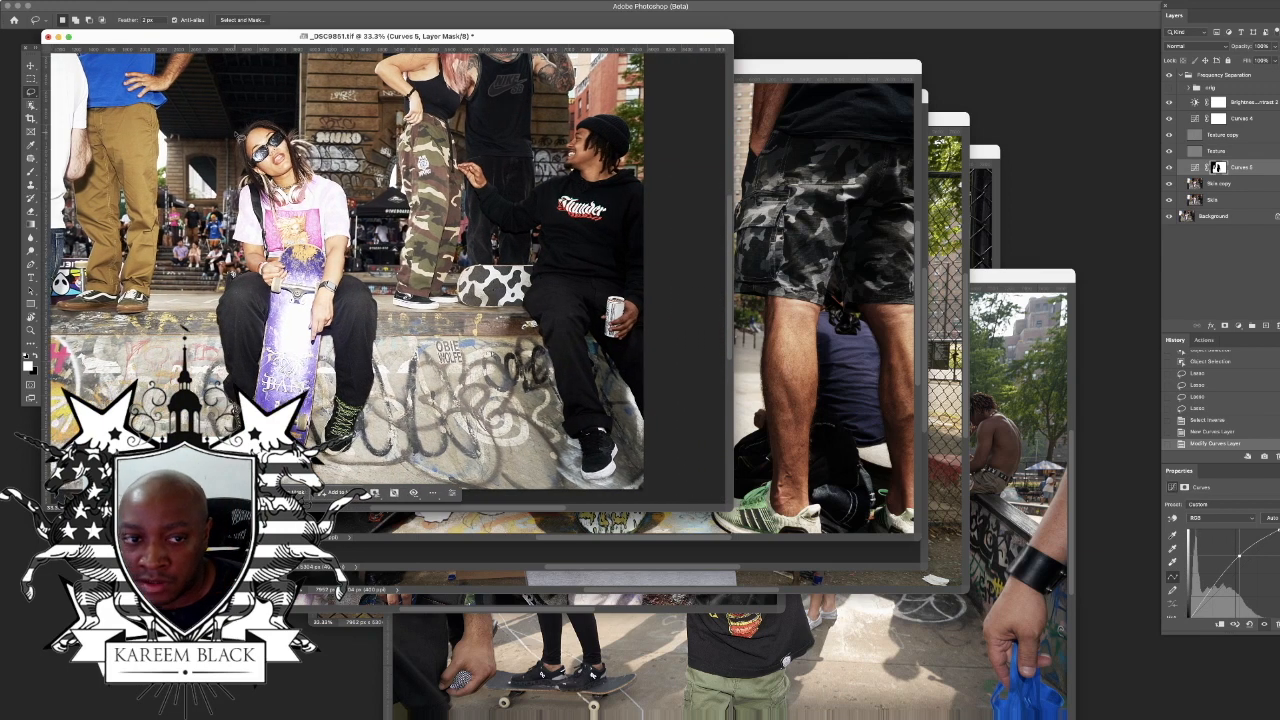
scroll(239, 136, "right", 2)
key("super+0")
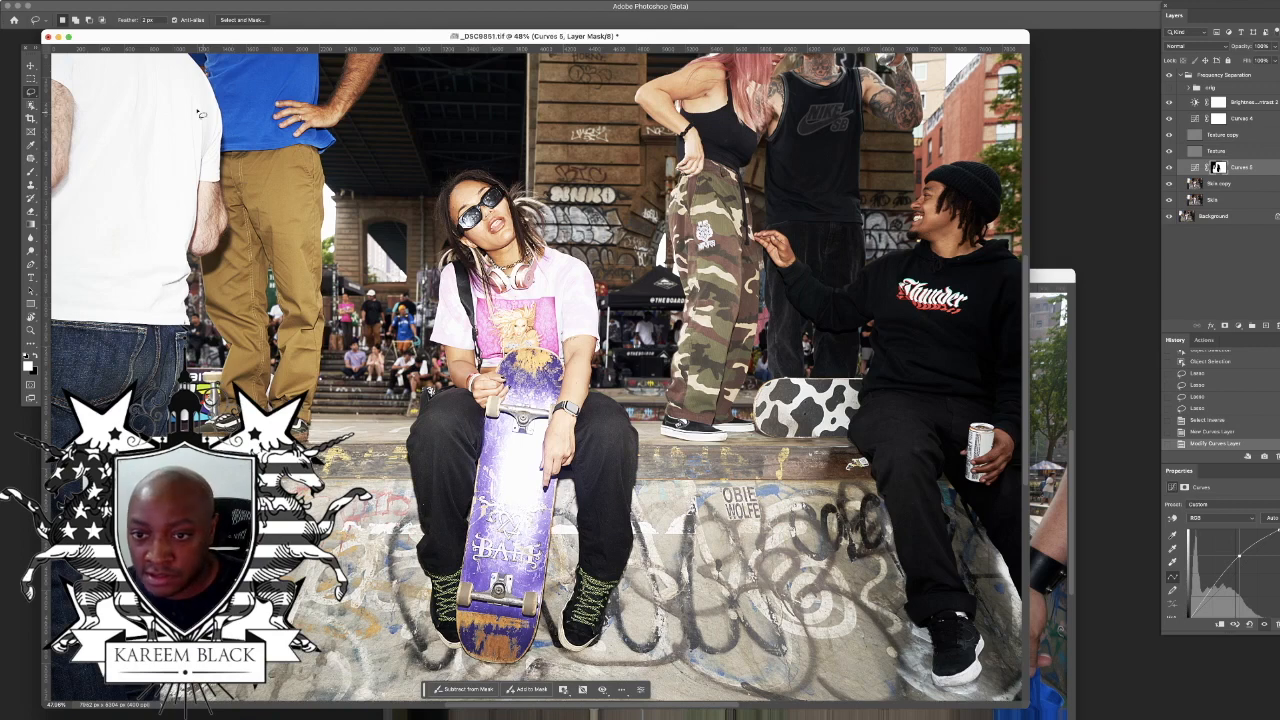
Step: Select the seated man in the black hoodie and add a masked Curves layer above Skin copy with a raised point to brighten him
key("super+minus")
key("super+minus")
key("super+minus")
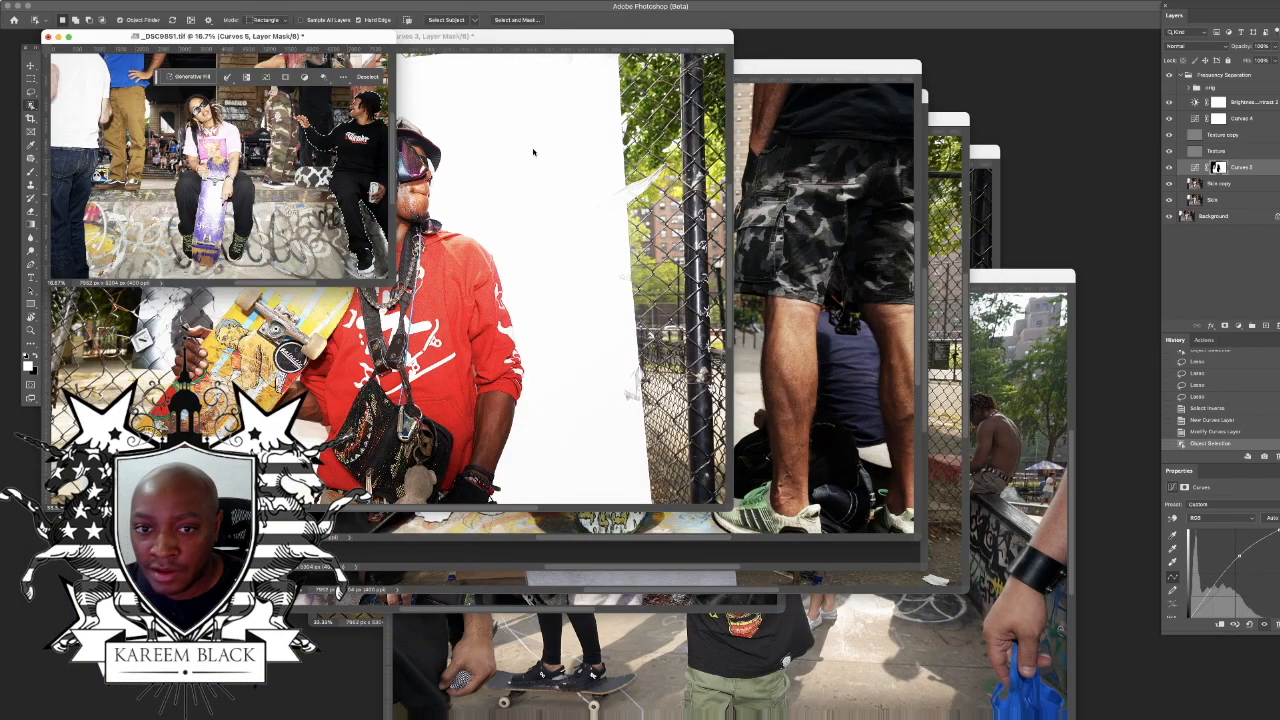
key("super+0")
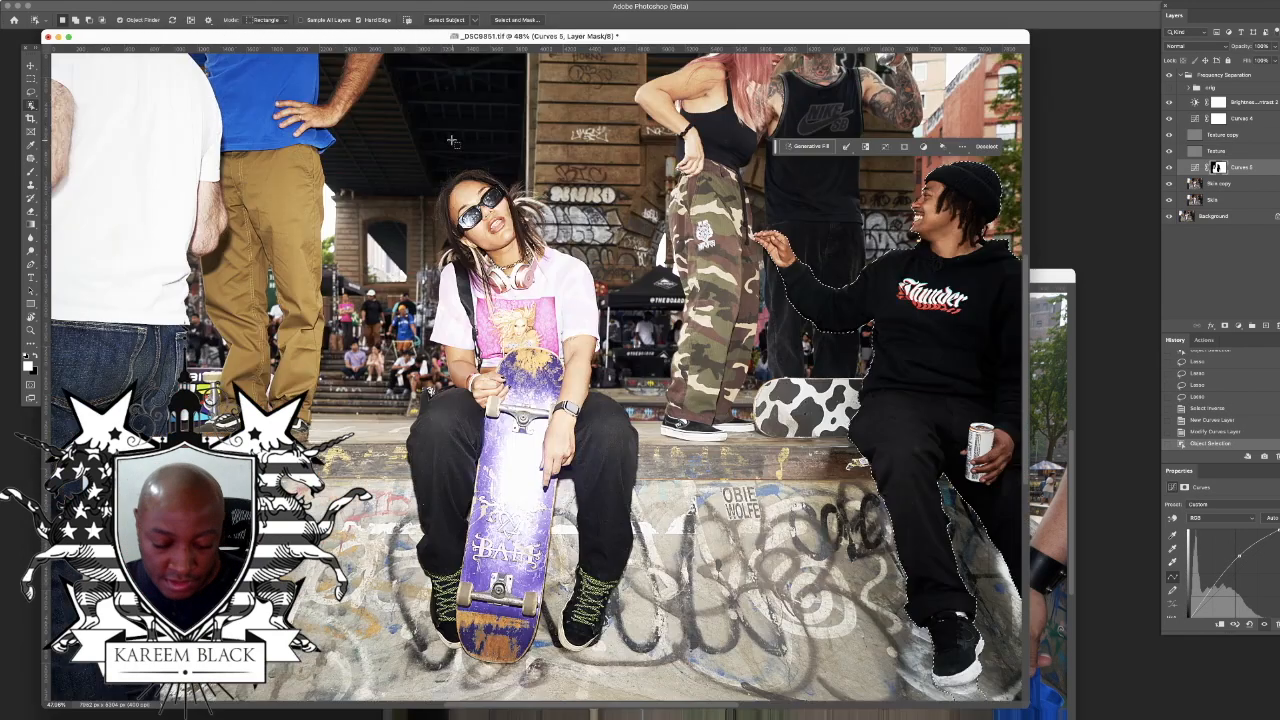
left_click(1219, 186)
left_click(1239, 327)
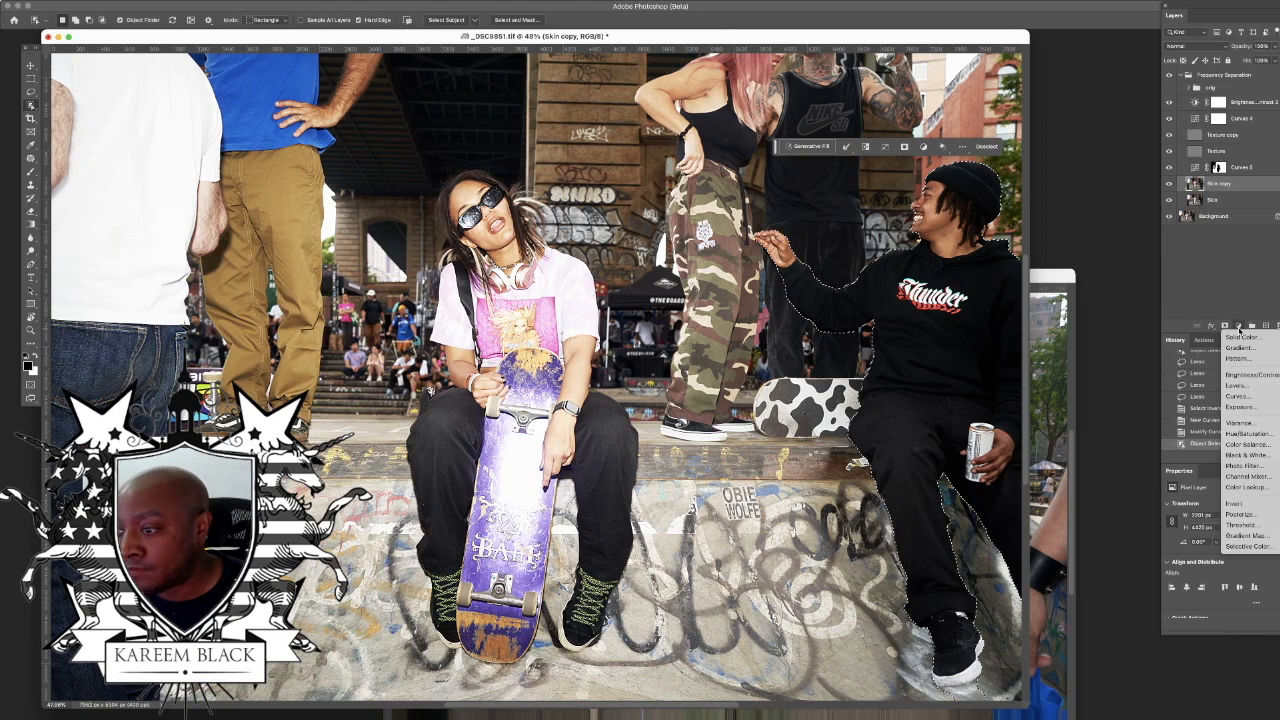
left_click(1239, 396)
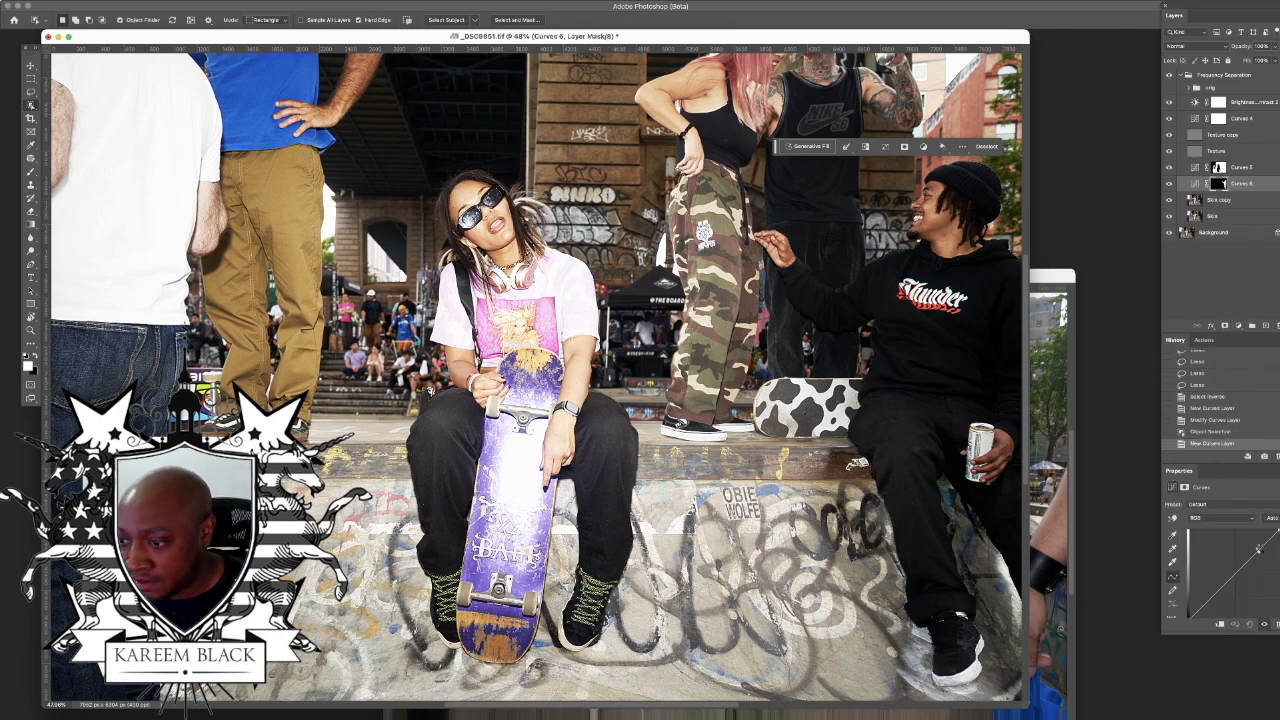
left_click_drag(1260, 547, 1254, 543)
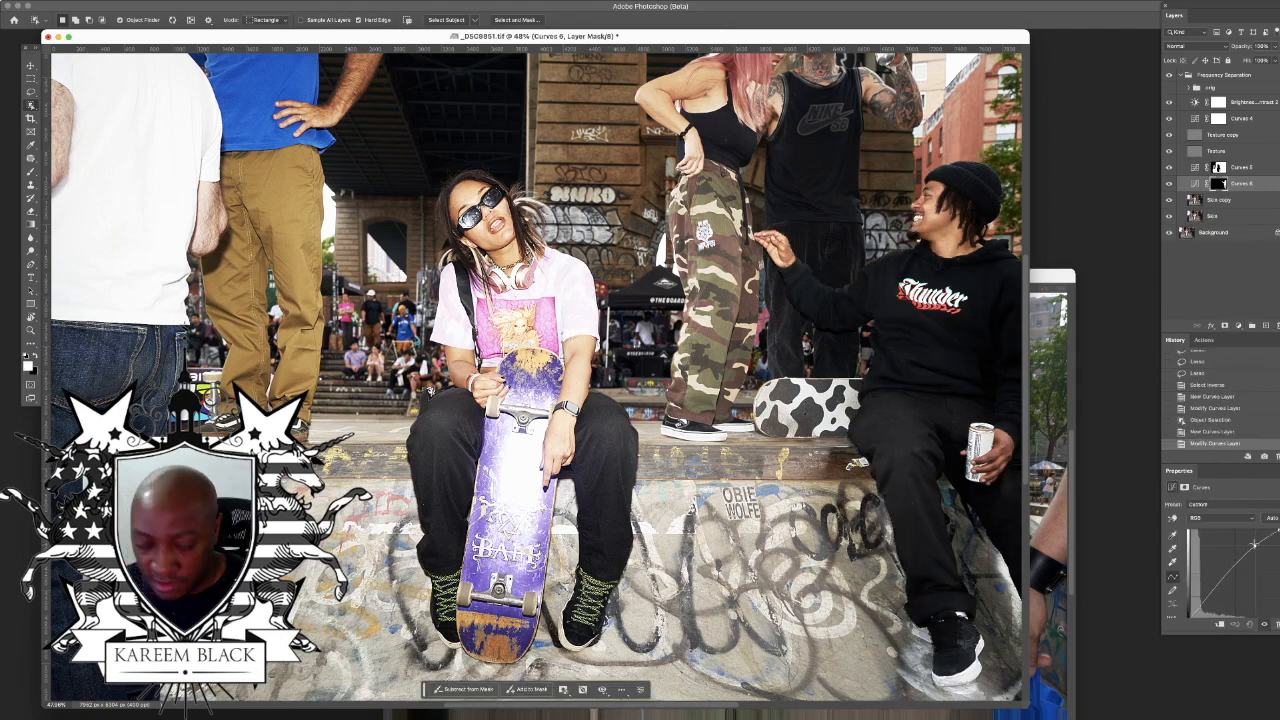
key("super+minus")
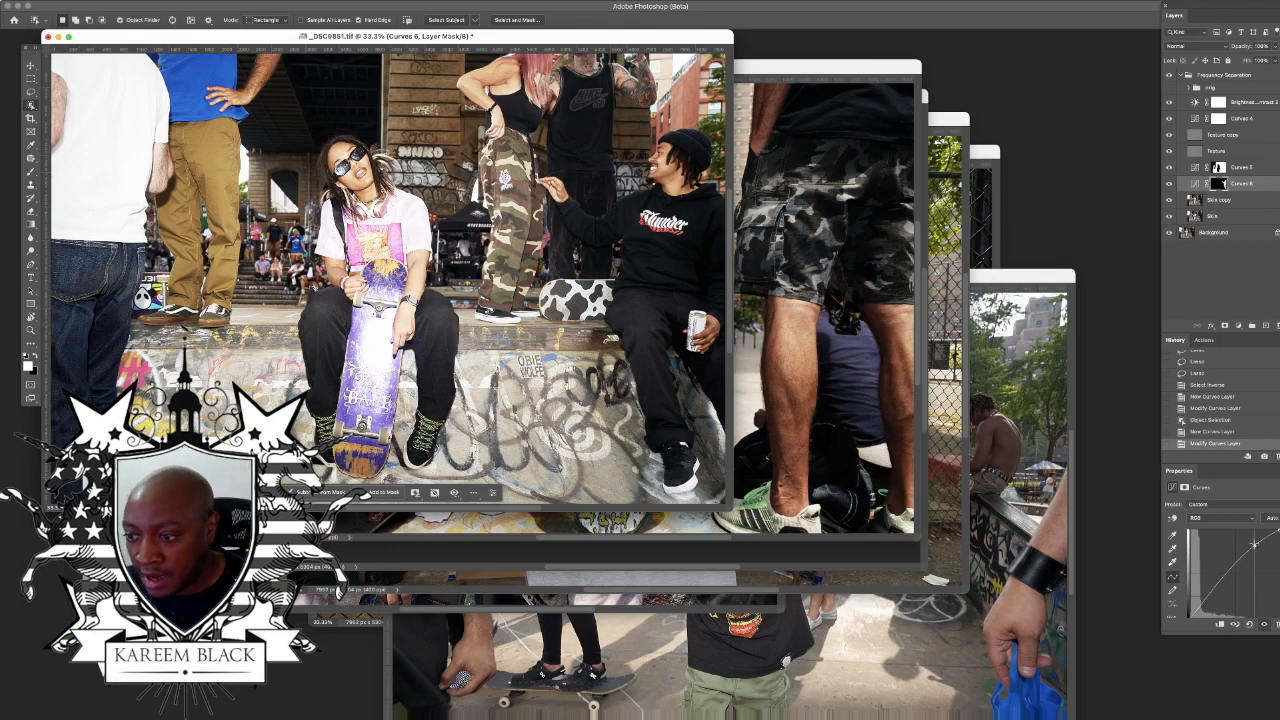
left_click_drag(1254, 543, 1251, 543)
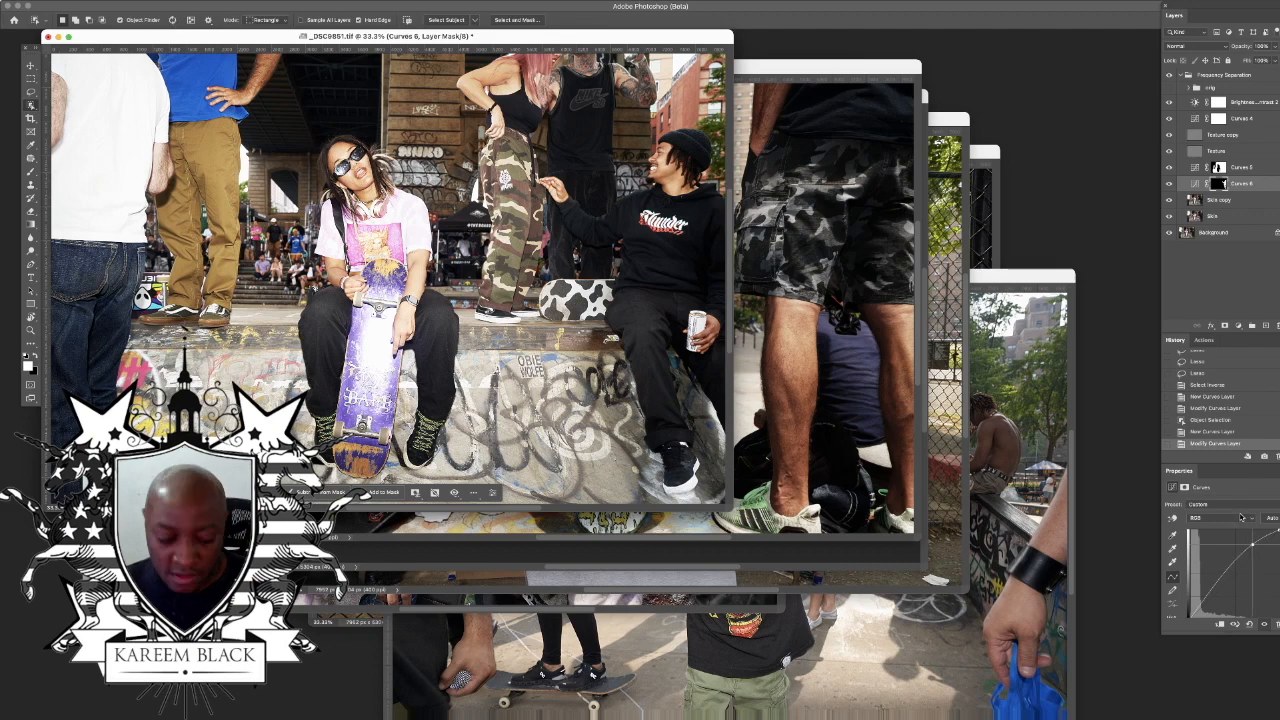
Step: Examine the brightened photo of the two seated skaters at a reduced zoom and fitted to the screen
key("super+minus")
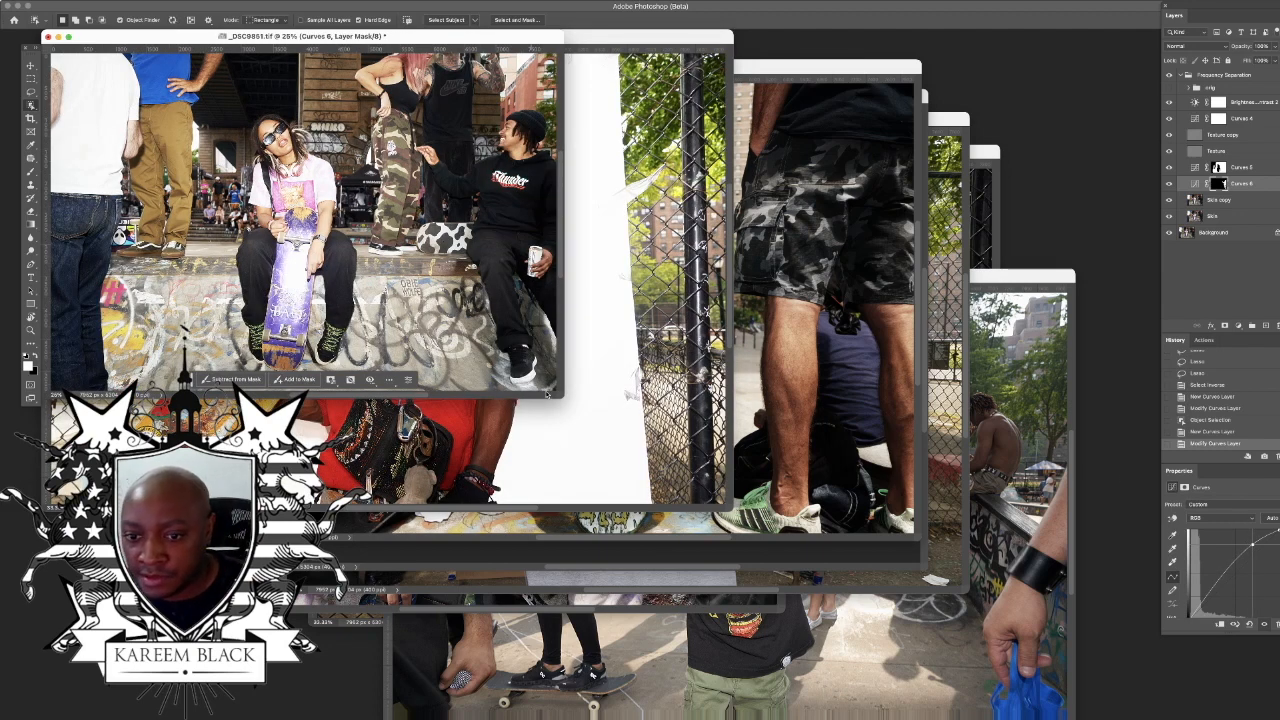
left_click_drag(564, 396, 1005, 625)
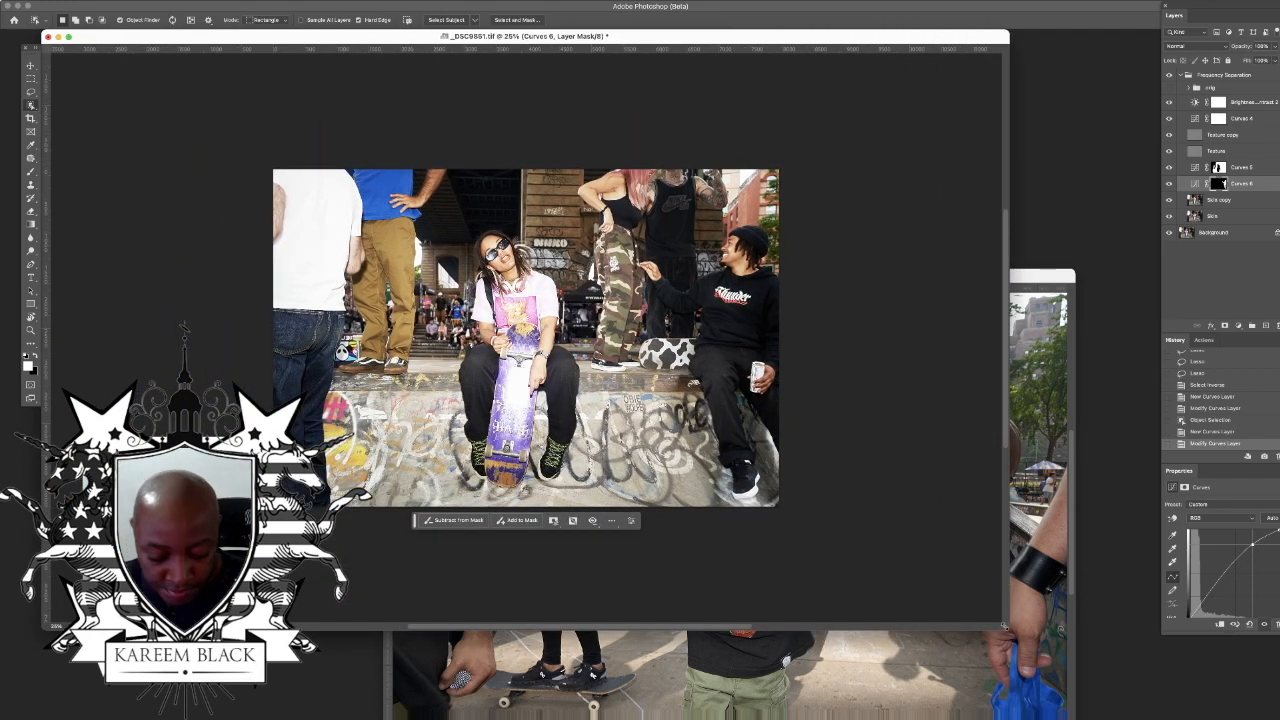
key("super+0")
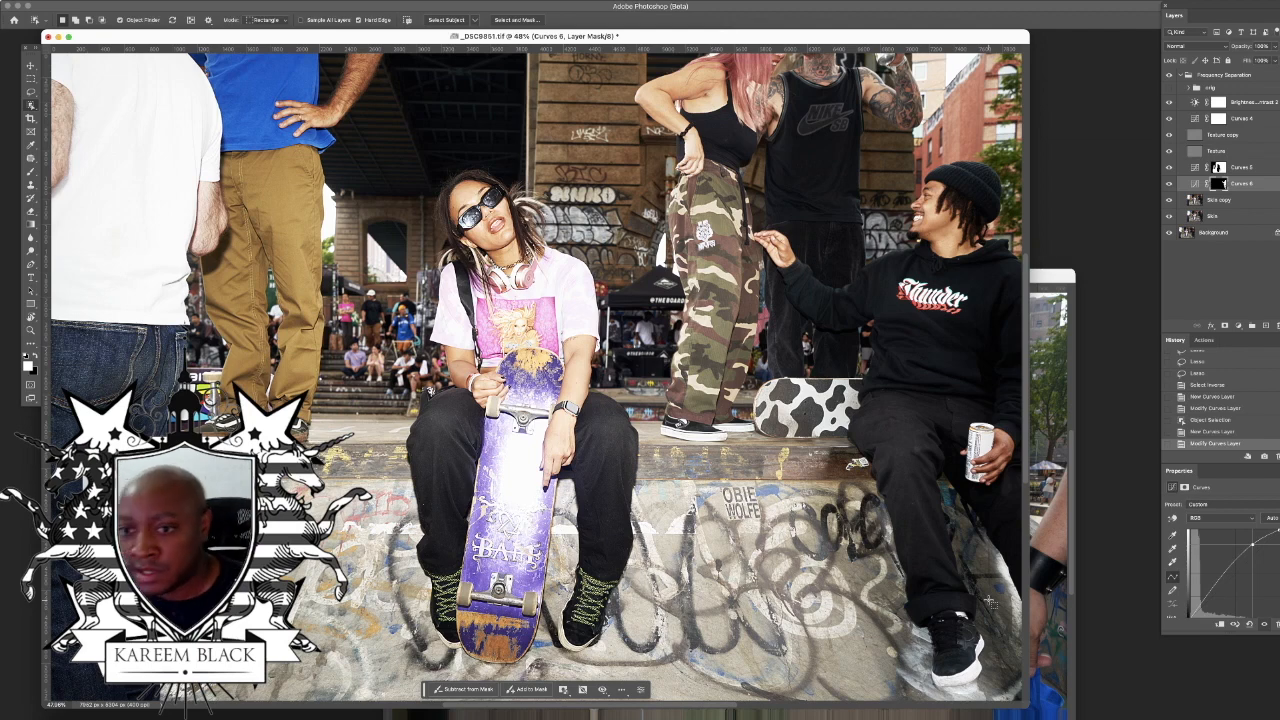
key("super+minus")
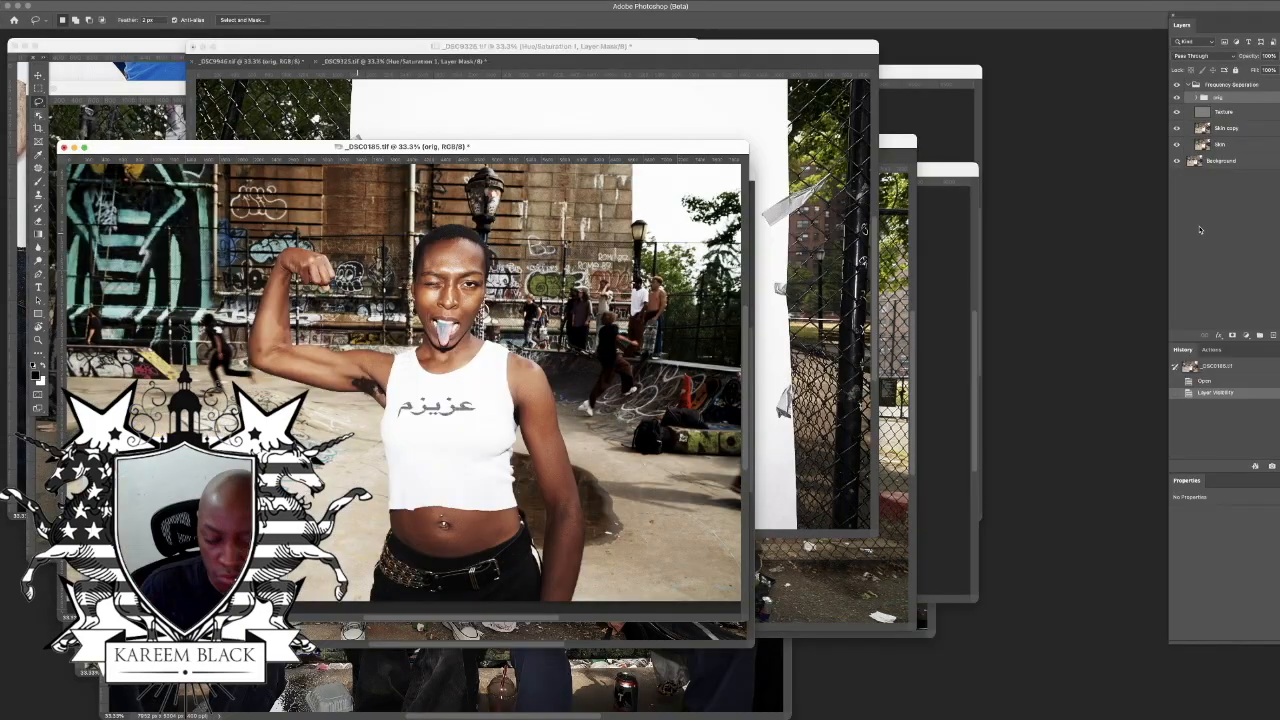
key("super+0")
Step: Expand the layer group and compare the photo with individual layers hidden and shown
left_click(1196, 97)
left_click(1177, 193)
left_click(1177, 193)
left_click(1177, 193)
left_click(1177, 193)
left_click(1177, 178)
left_click(1177, 178)
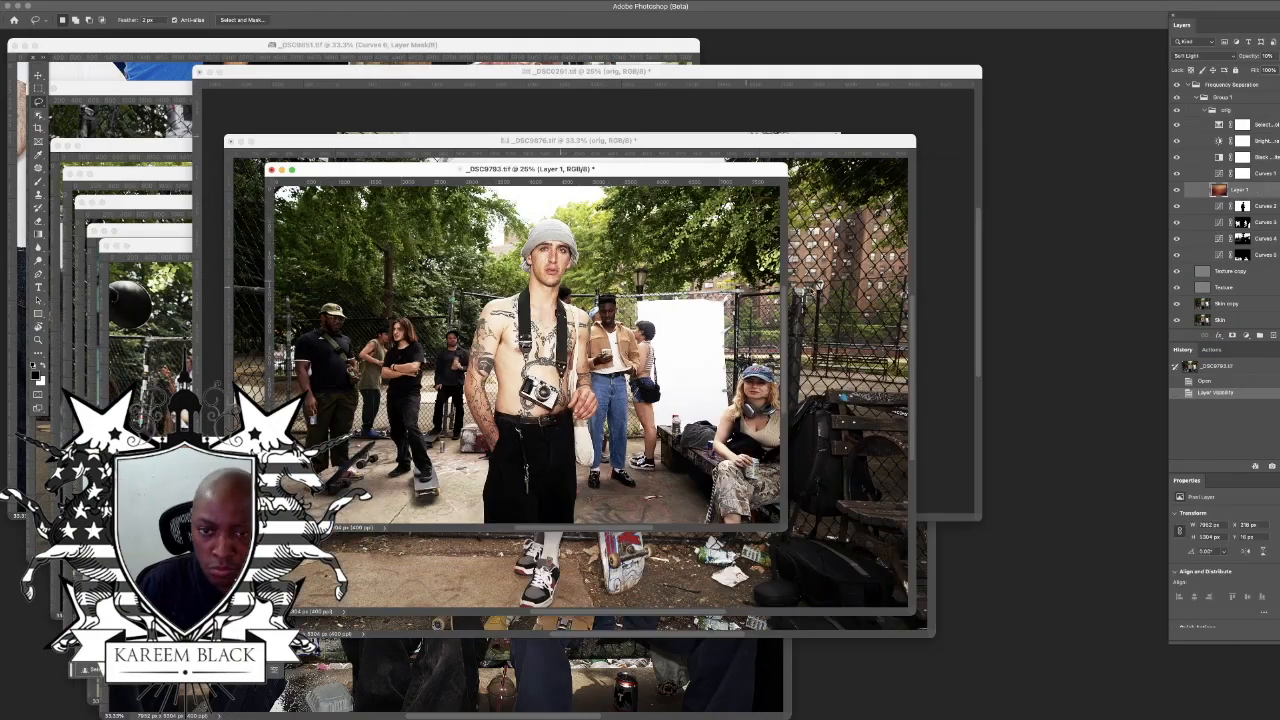
Step: Put the Soft Light overlay Layer 1 in _DSC9793.tif into Free Transform
key("super+t")
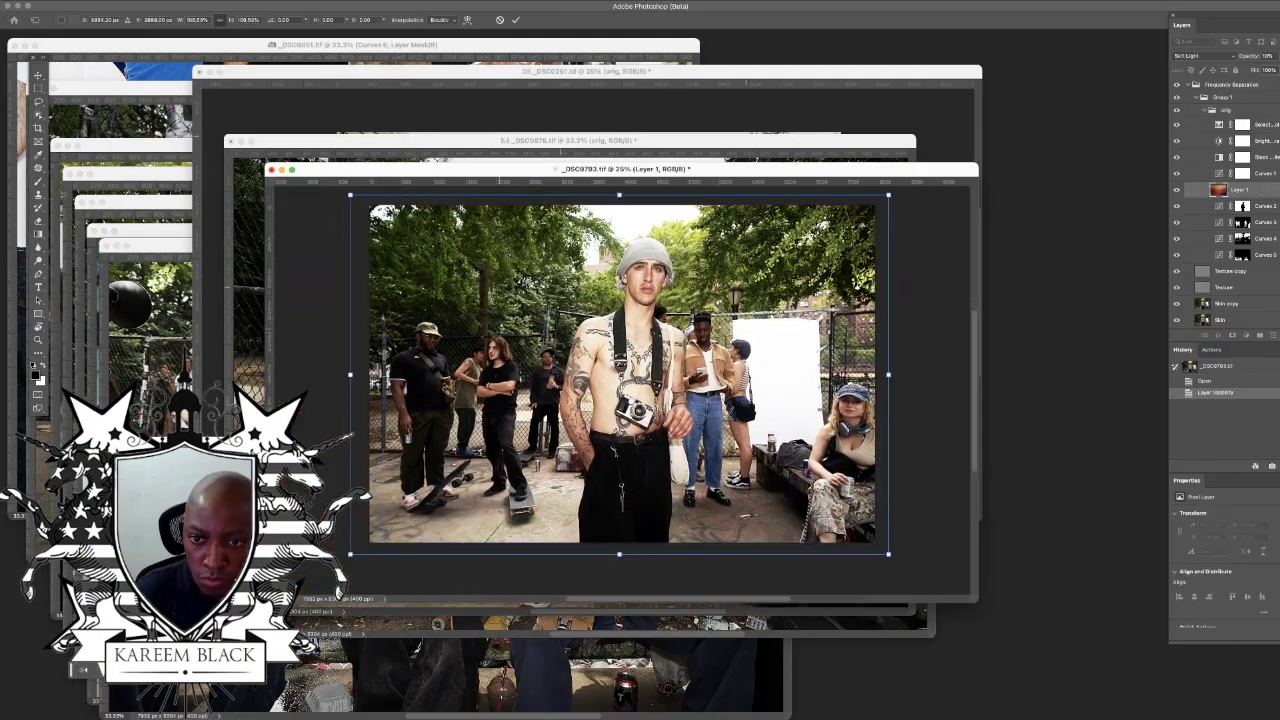